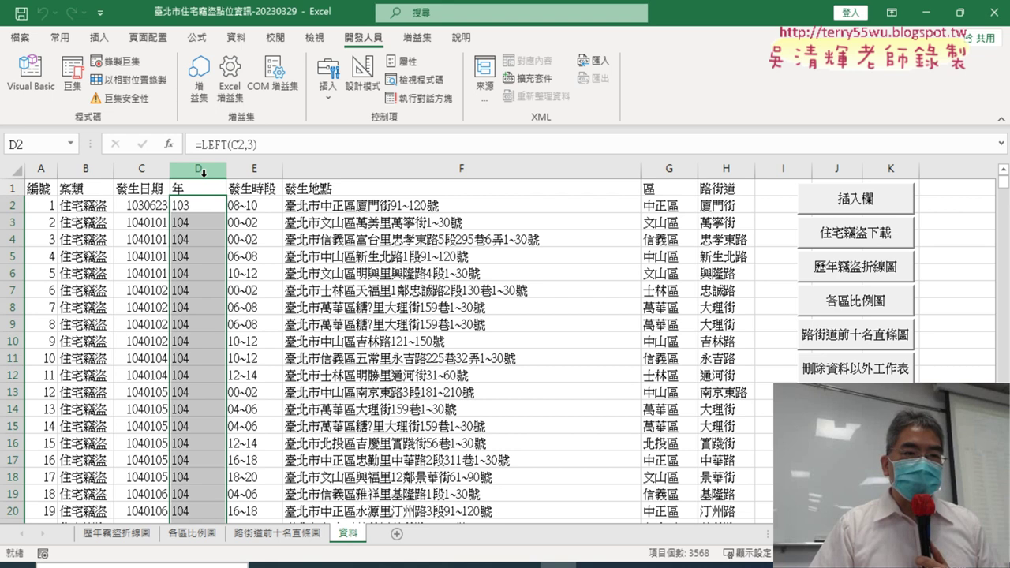
Step: Delete the entire 年 column D from the worksheet
right_click(197, 170)
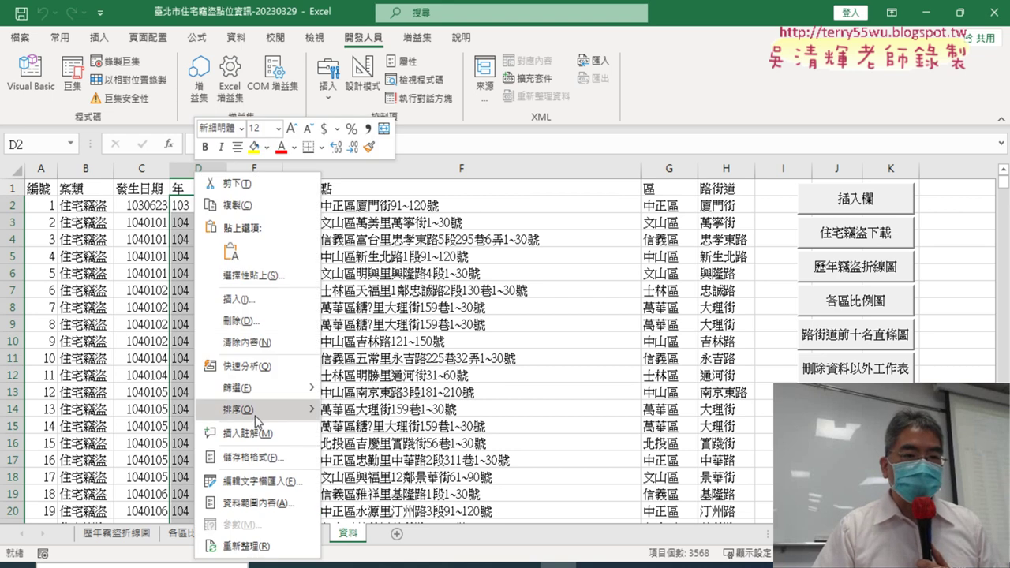
left_click(284, 321)
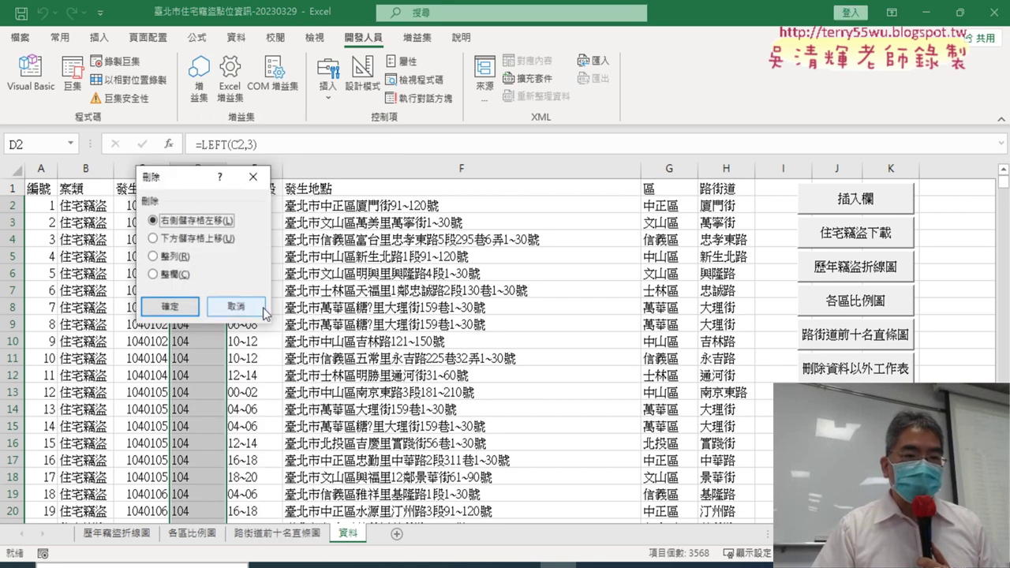
left_click(260, 310)
left_click(196, 193, "ctrl")
right_click(200, 239)
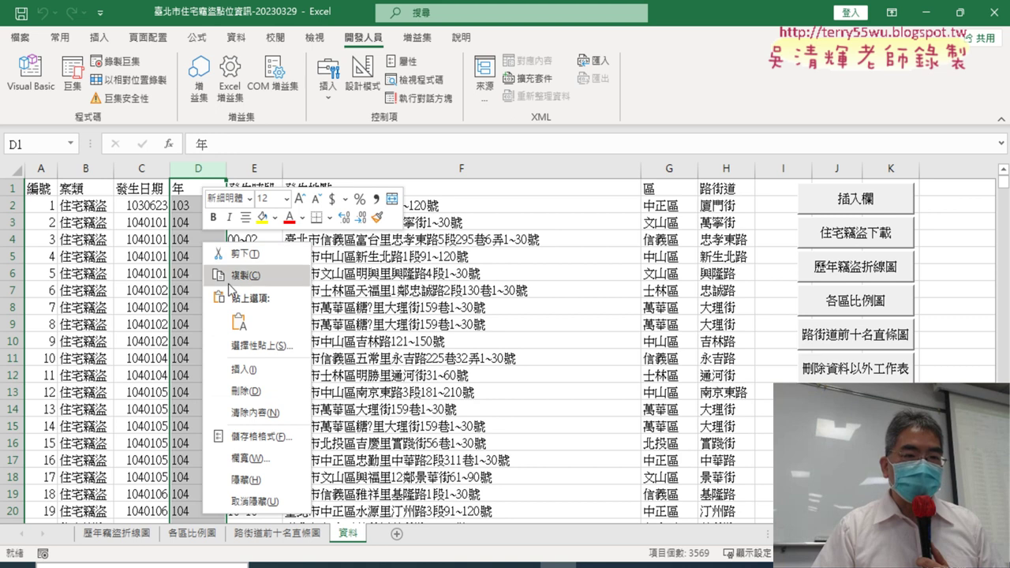
left_click(274, 396)
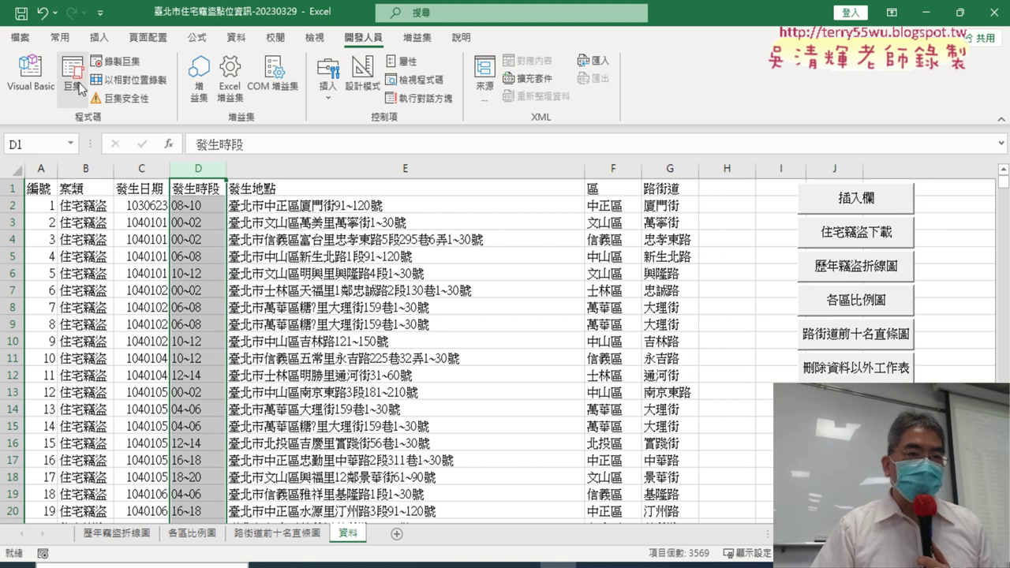
Step: Run the 插入年 macro to rebuild column D with =LEFT(C2,3) years
left_click(73, 83)
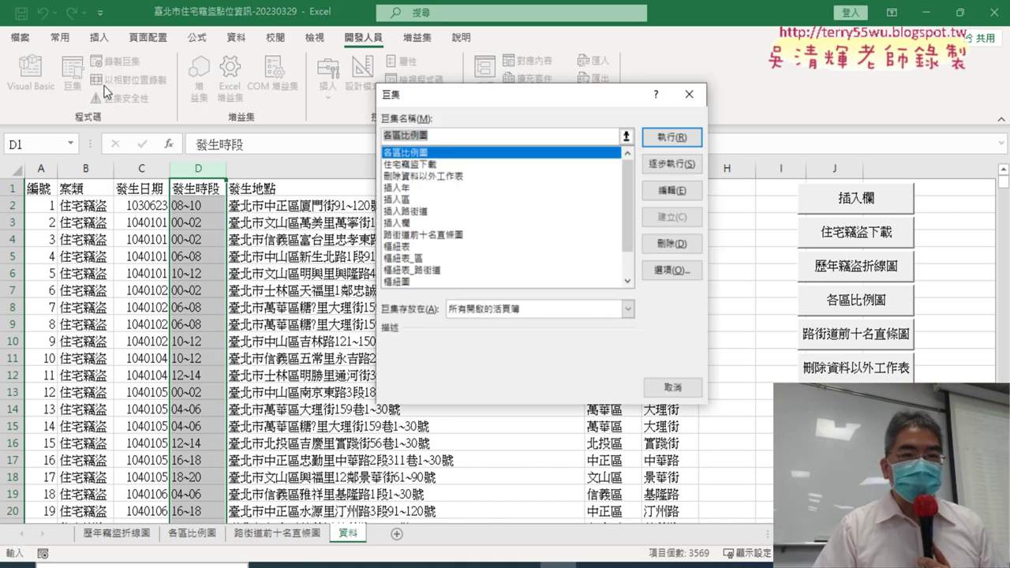
left_click(404, 189)
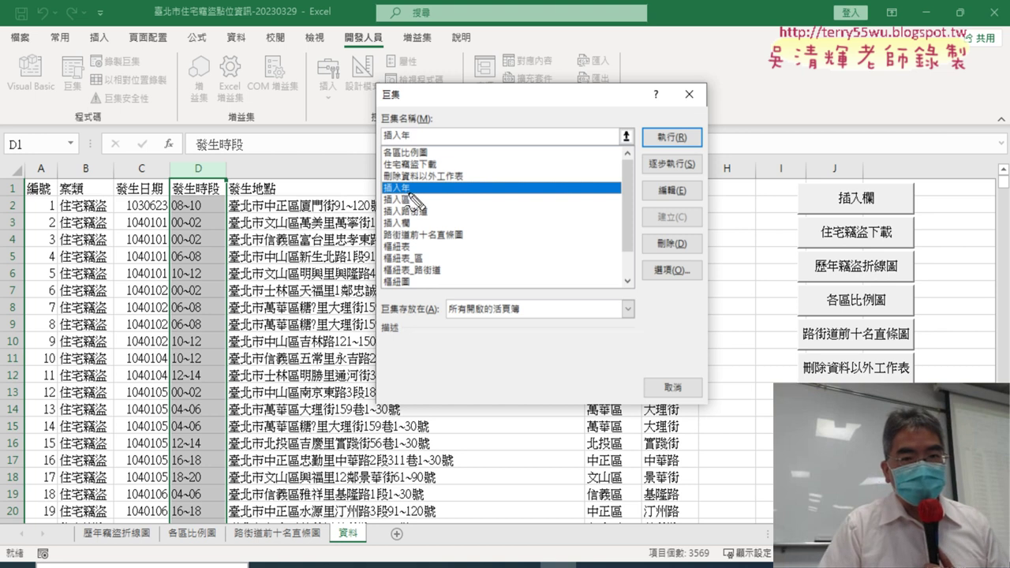
left_click_drag(420, 183, 426, 194)
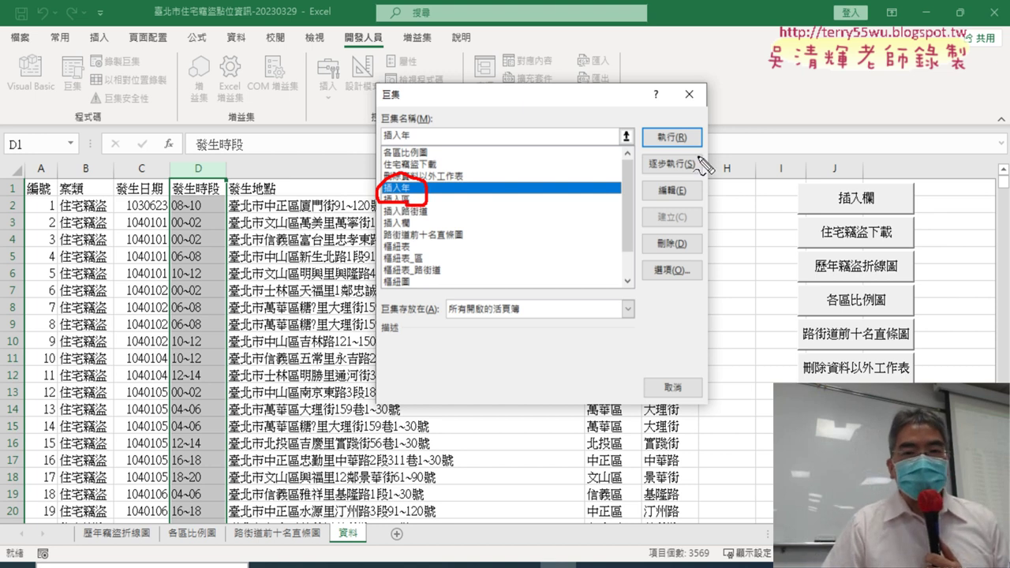
mouse_move(692, 136)
left_mouse_down()
mouse_move(665, 123)
mouse_move(702, 141)
left_mouse_up()
mouse_move(447, 167)
left_mouse_down()
mouse_move(525, 126)
mouse_move(635, 127)
left_mouse_up()
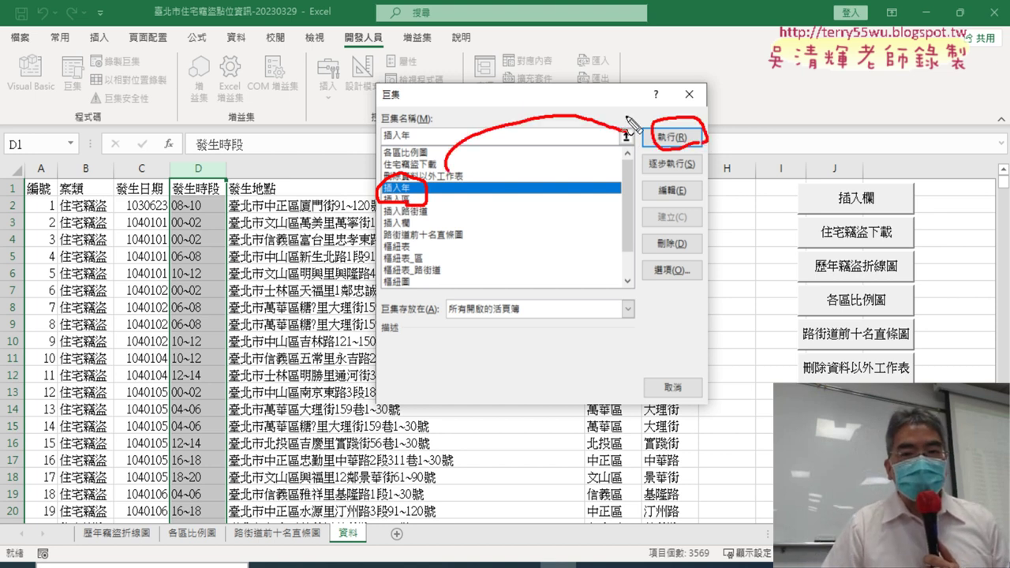
left_click_drag(693, 203, 684, 197)
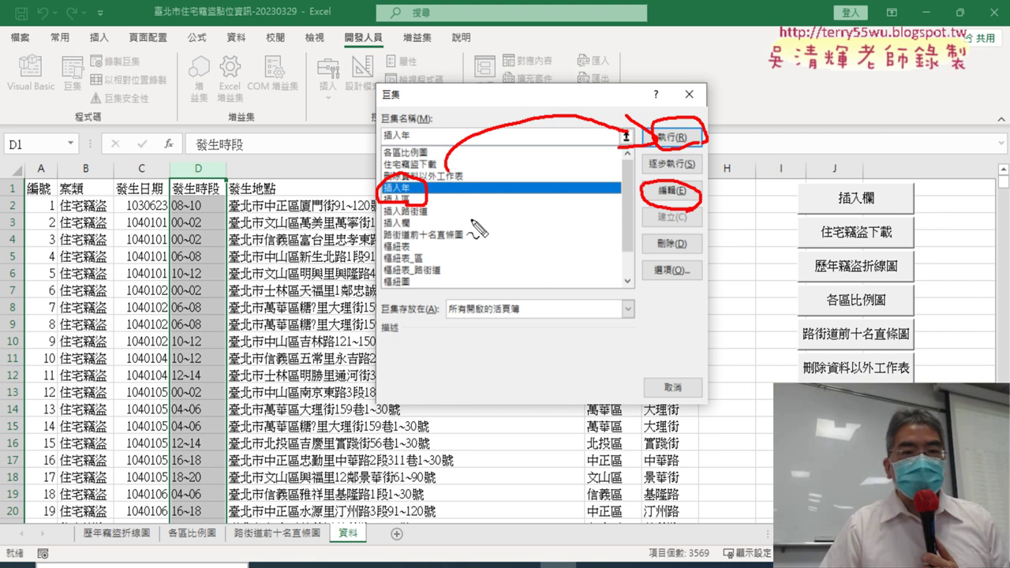
mouse_move(430, 196)
left_mouse_down()
mouse_move(529, 234)
mouse_move(661, 207)
mouse_move(633, 230)
left_mouse_up()
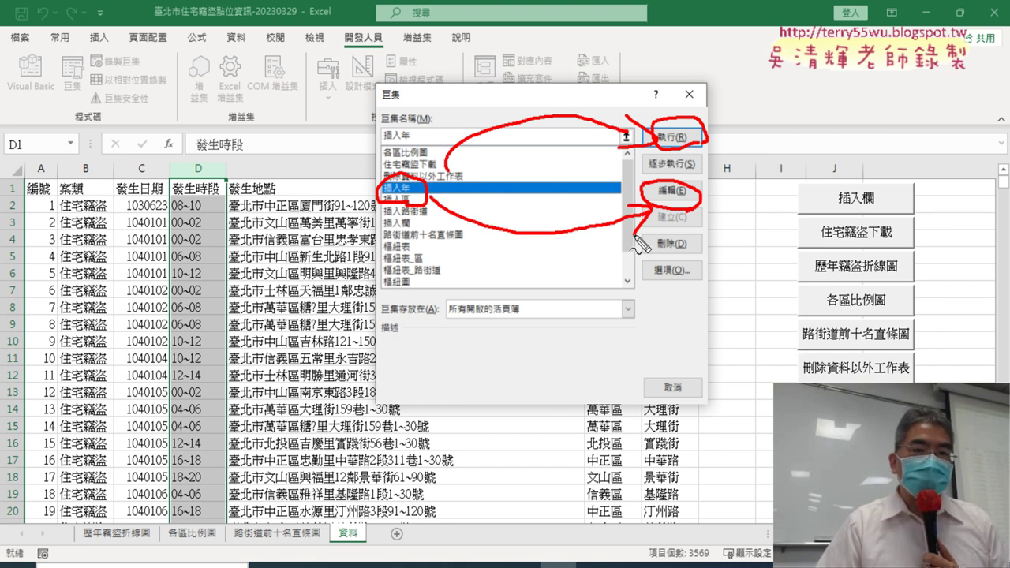
key("Escape")
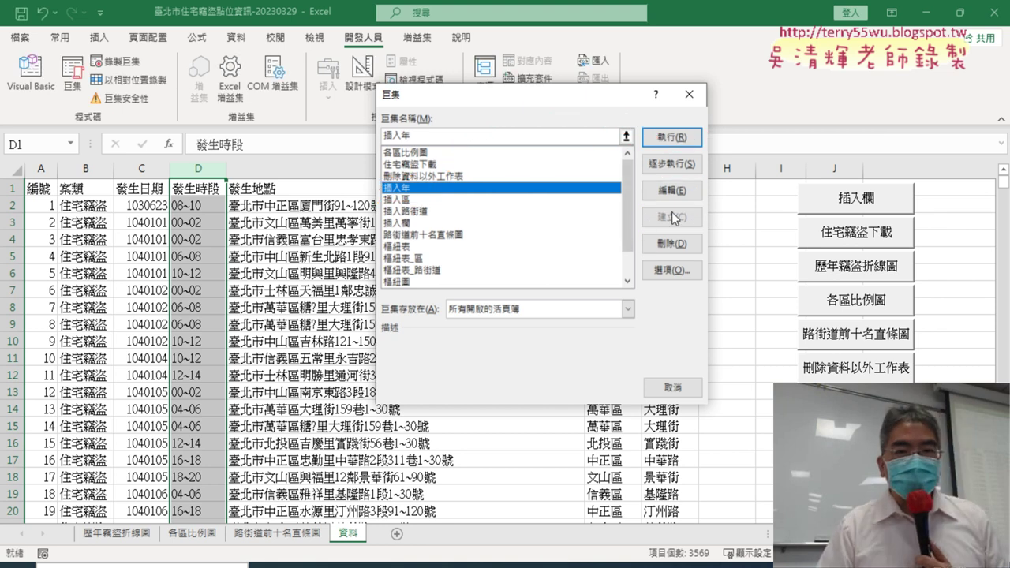
left_click(680, 141)
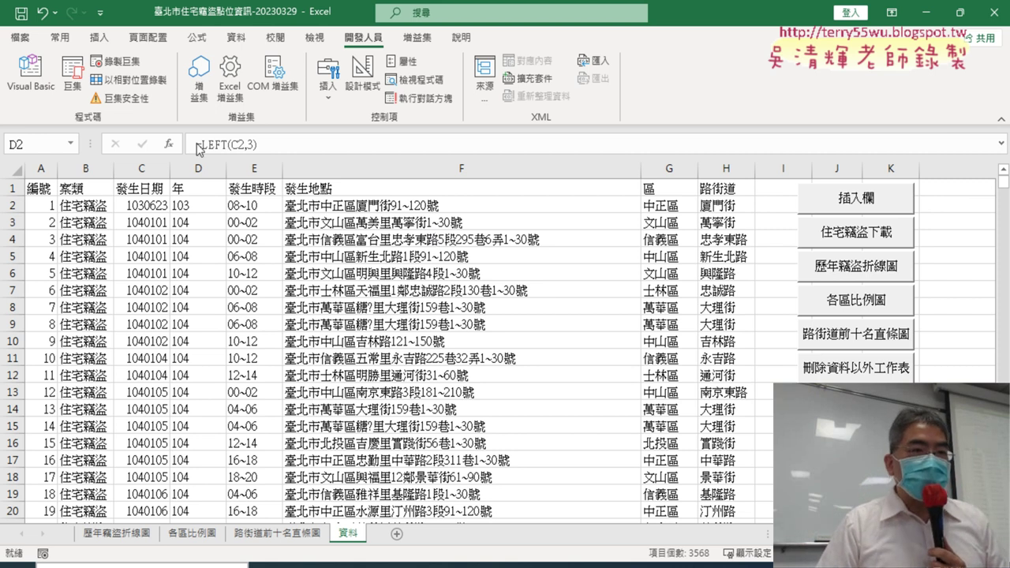
key("ctrl+shift+Down")
Step: Select 插入年 in the Macro dialog and open its code in the VBA editor
left_click(79, 87)
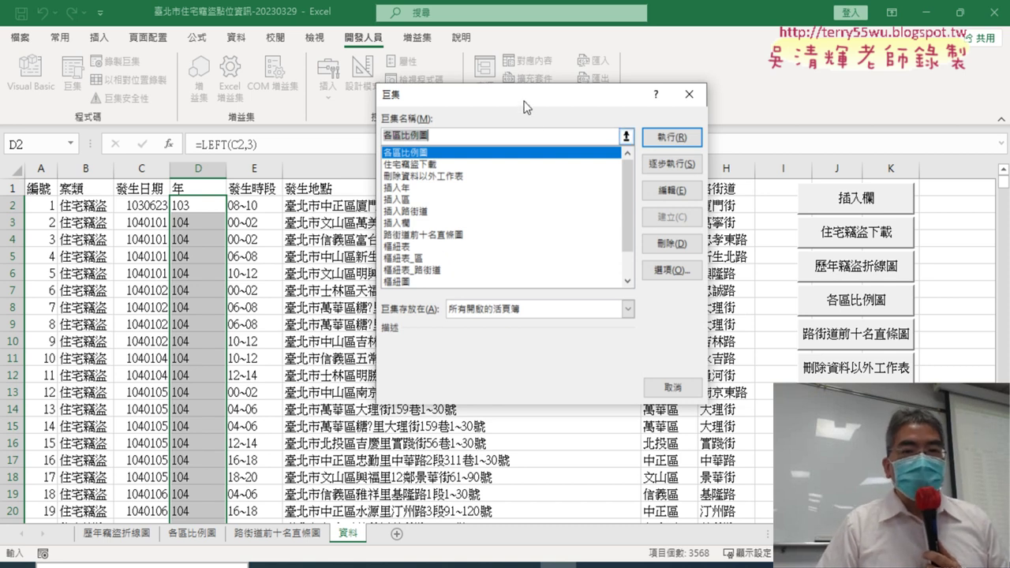
left_click_drag(524, 102, 357, 108)
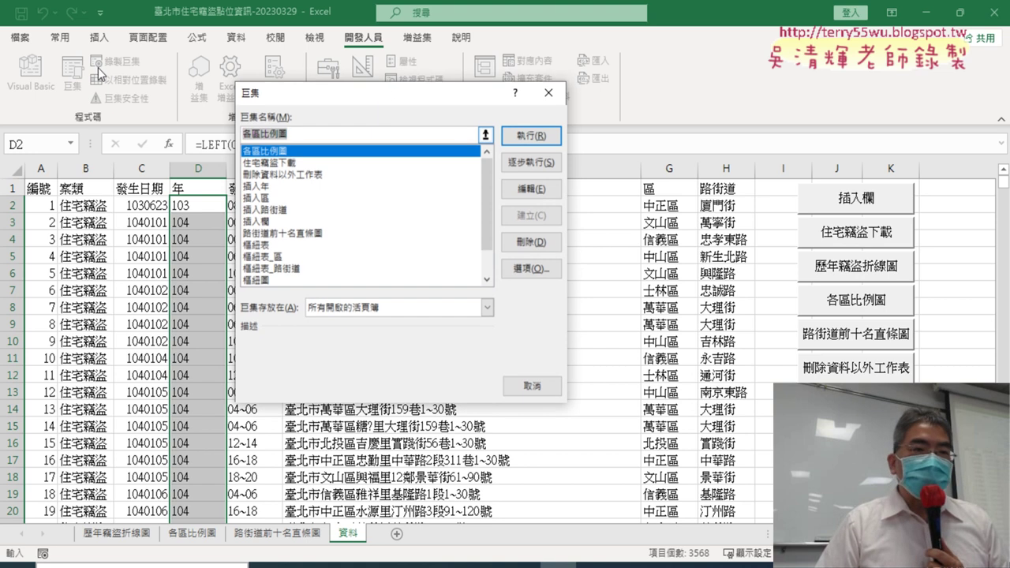
left_click(549, 92)
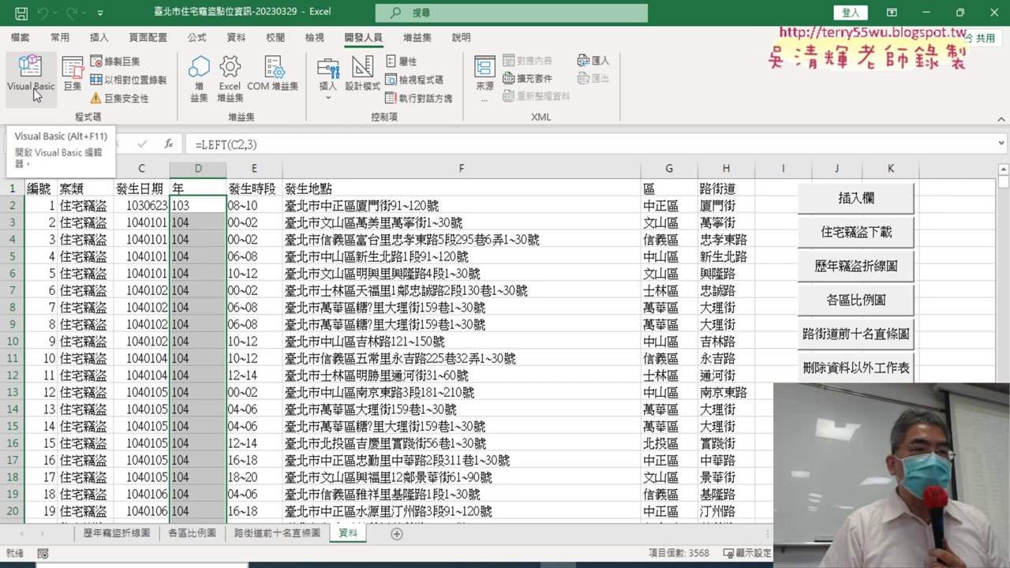
left_click(71, 87)
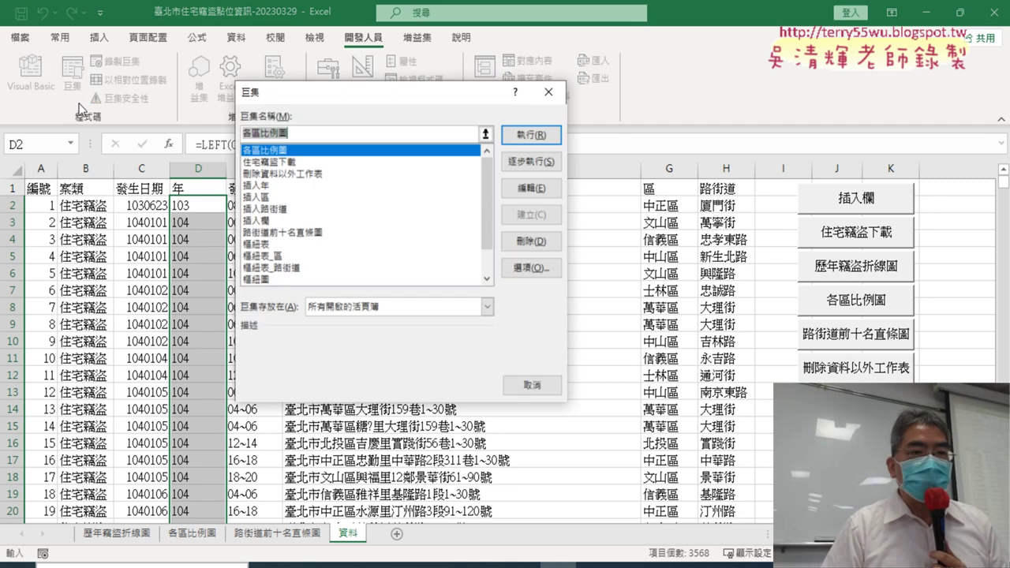
left_click(258, 185)
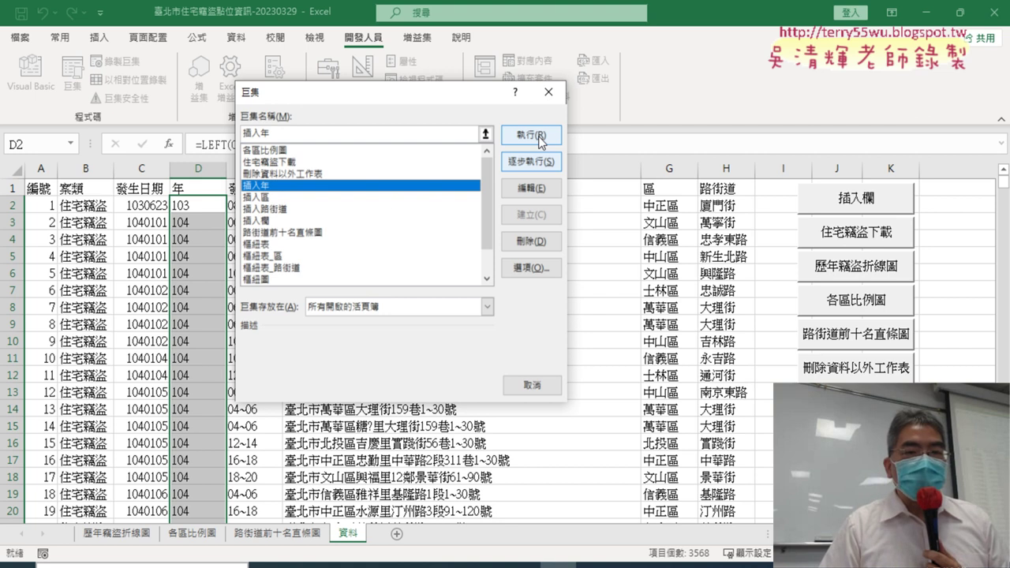
left_click(521, 188)
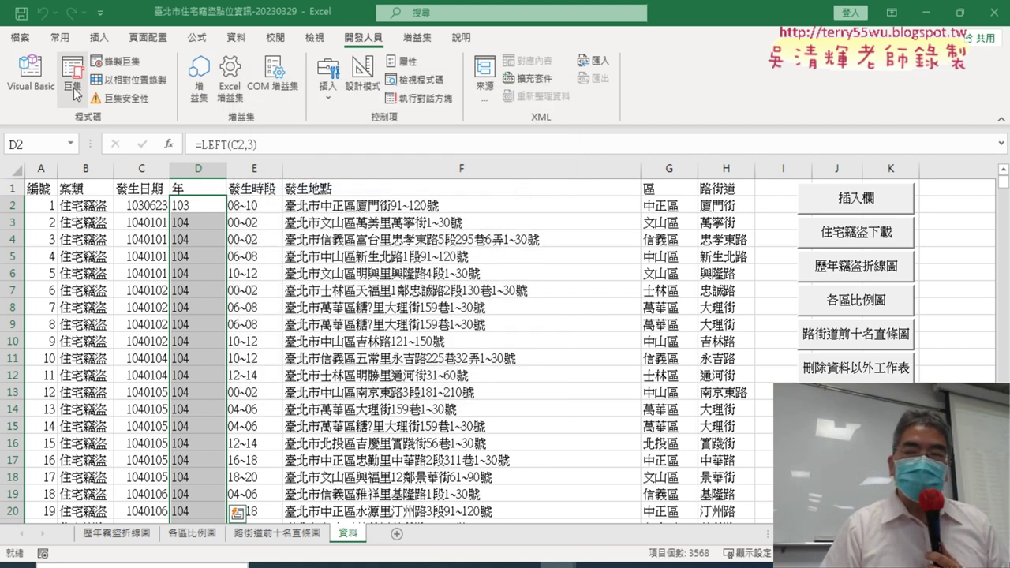
left_click(43, 87)
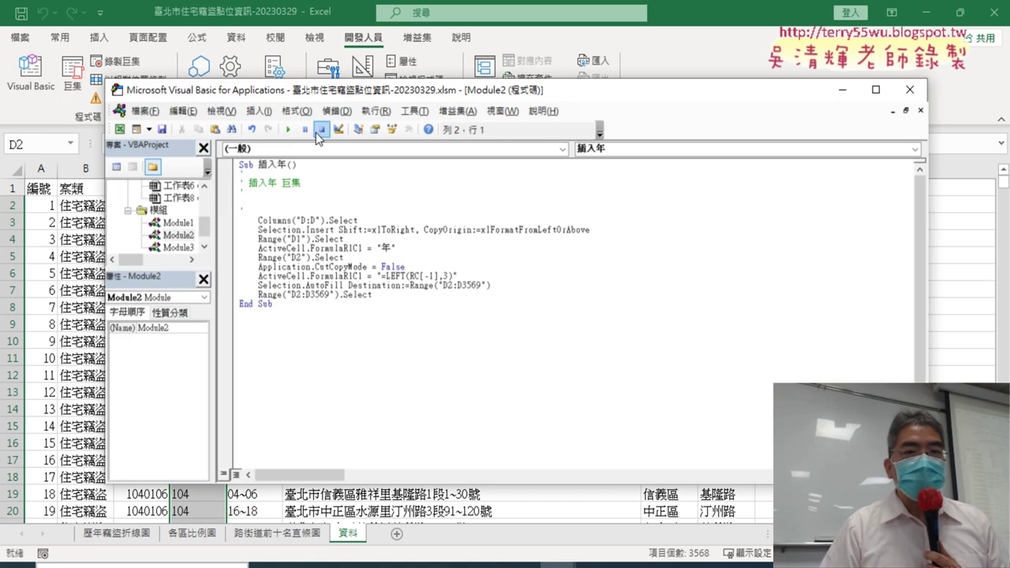
Step: Shrink and reposition the VBA editor so 插入年's code and the sheet show side by side
left_click(925, 79)
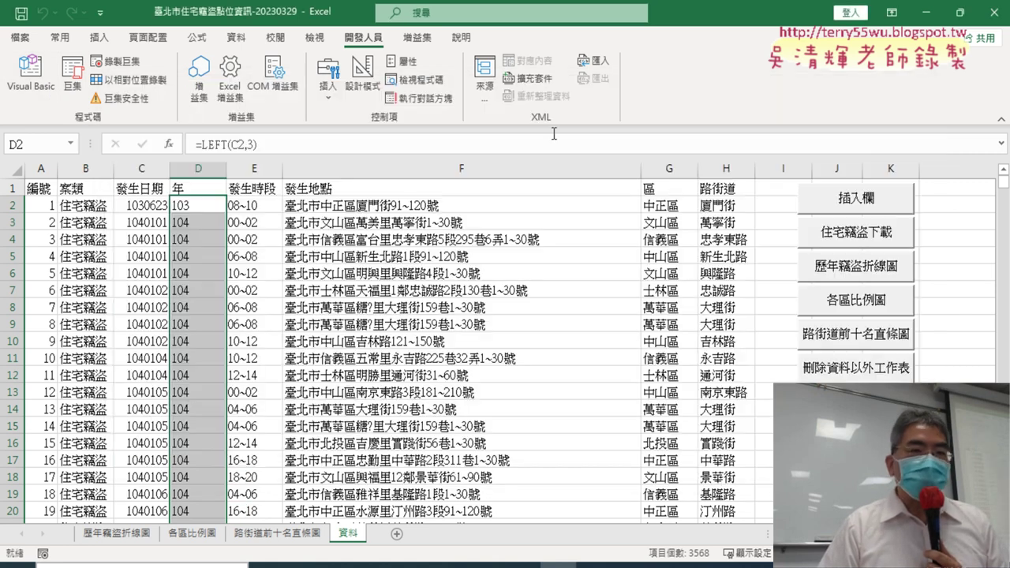
left_click(36, 85)
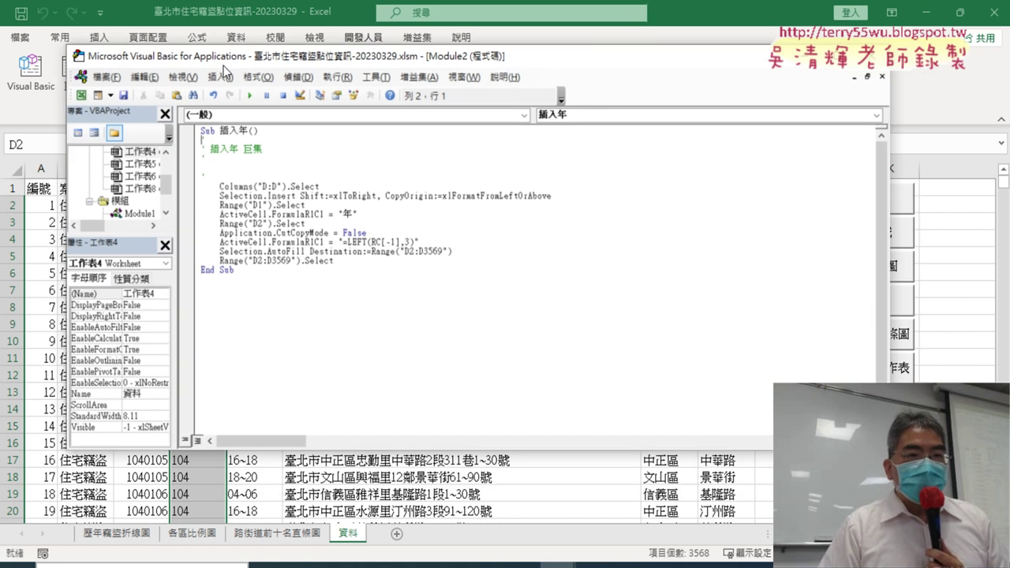
left_click_drag(252, 98, 151, 25)
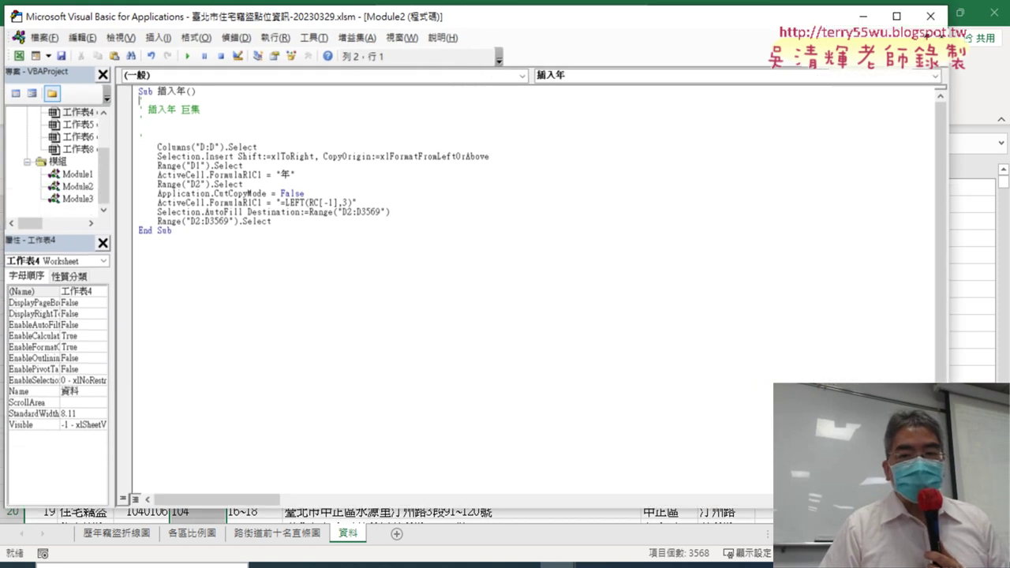
left_click_drag(825, 408, 660, 414)
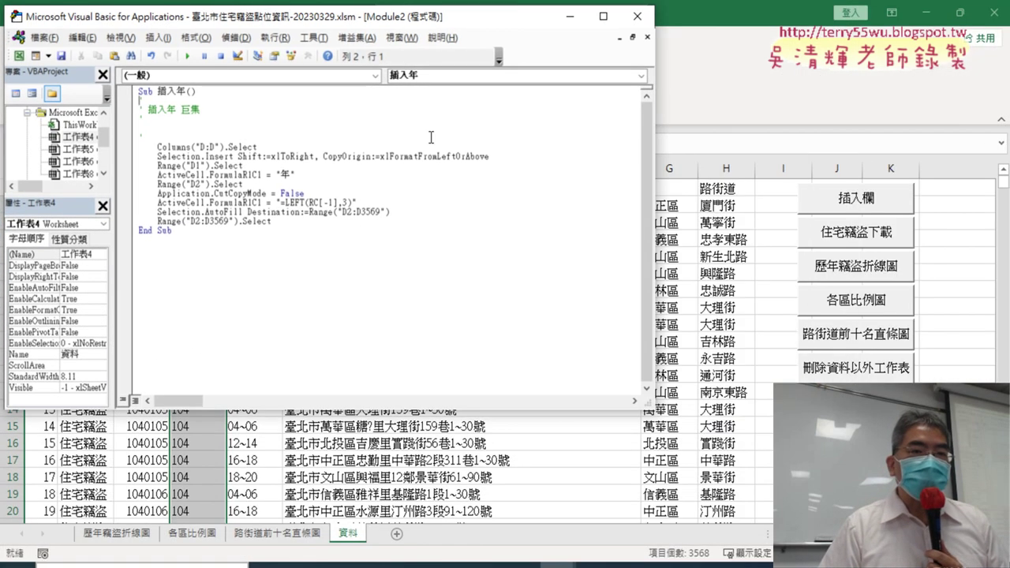
left_click_drag(382, 22, 568, 121)
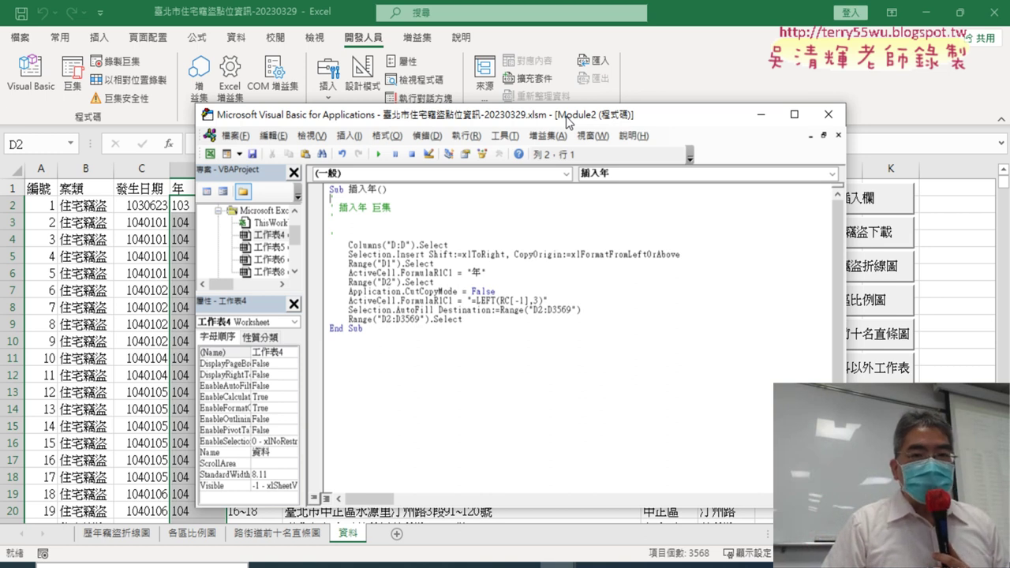
left_click_drag(567, 120, 504, 58)
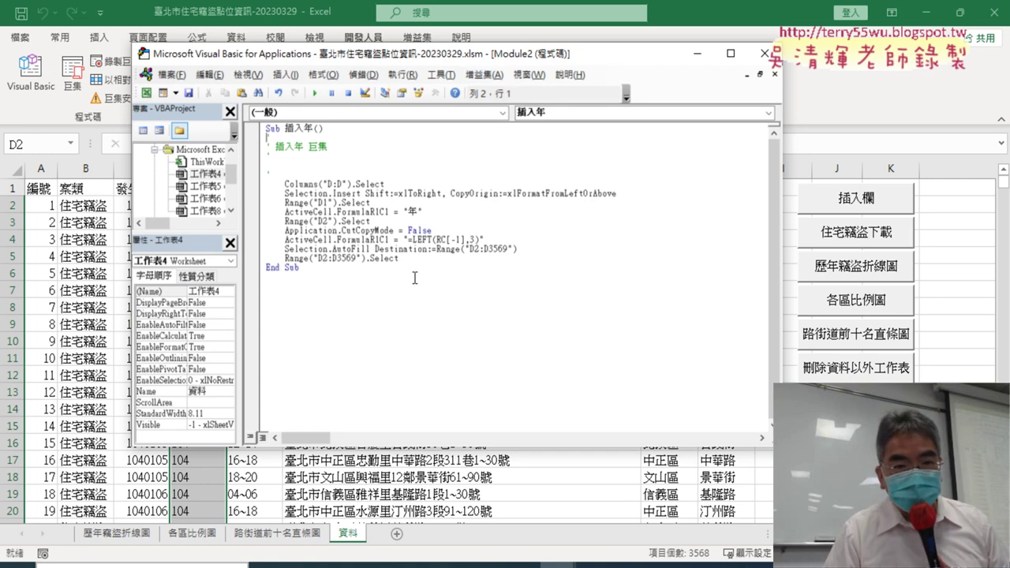
mouse_move(306, 270)
left_mouse_down()
mouse_move(272, 205)
mouse_move(269, 128)
left_mouse_up()
left_click(362, 249)
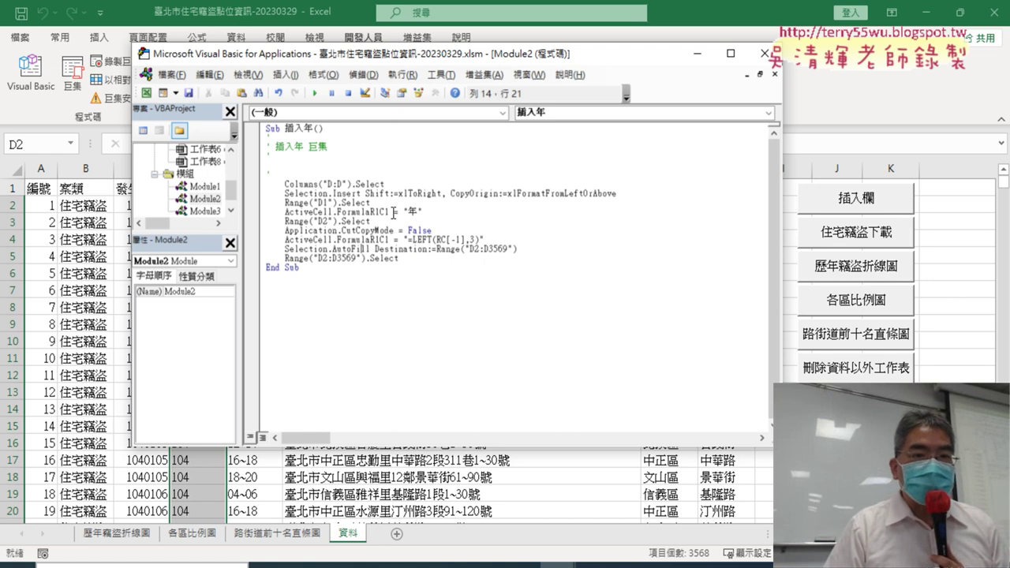
Step: Set the code font size to 14 on the 撰寫風格 tab of the editor's Options
left_click(442, 75)
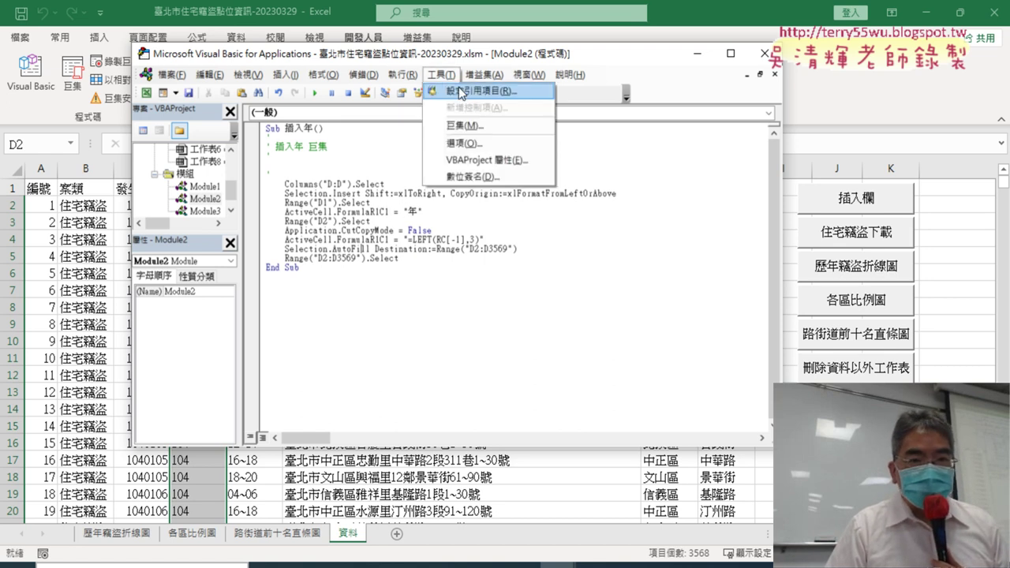
left_click(472, 144)
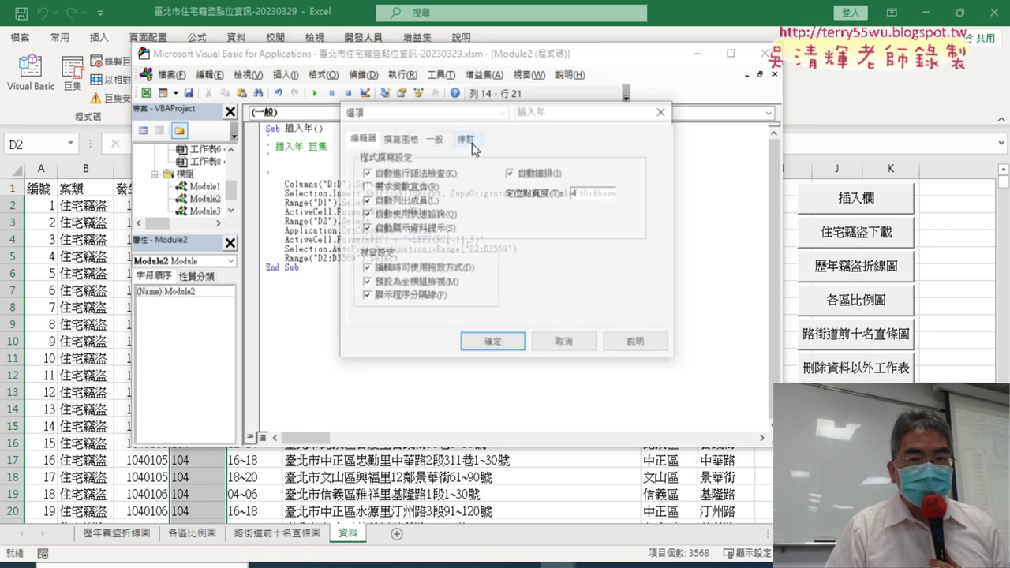
left_click(401, 139)
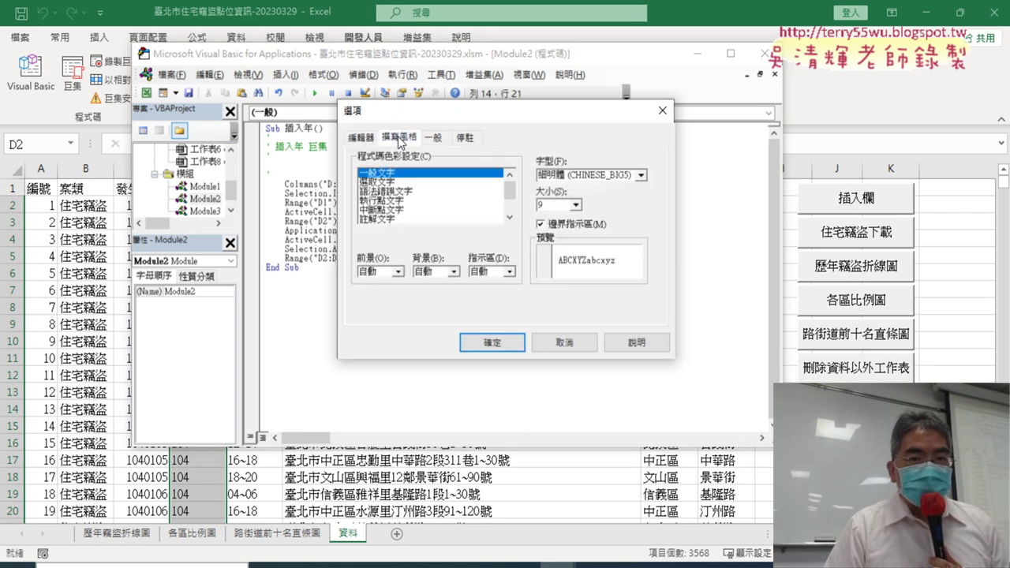
left_click(577, 206)
left_click(576, 243)
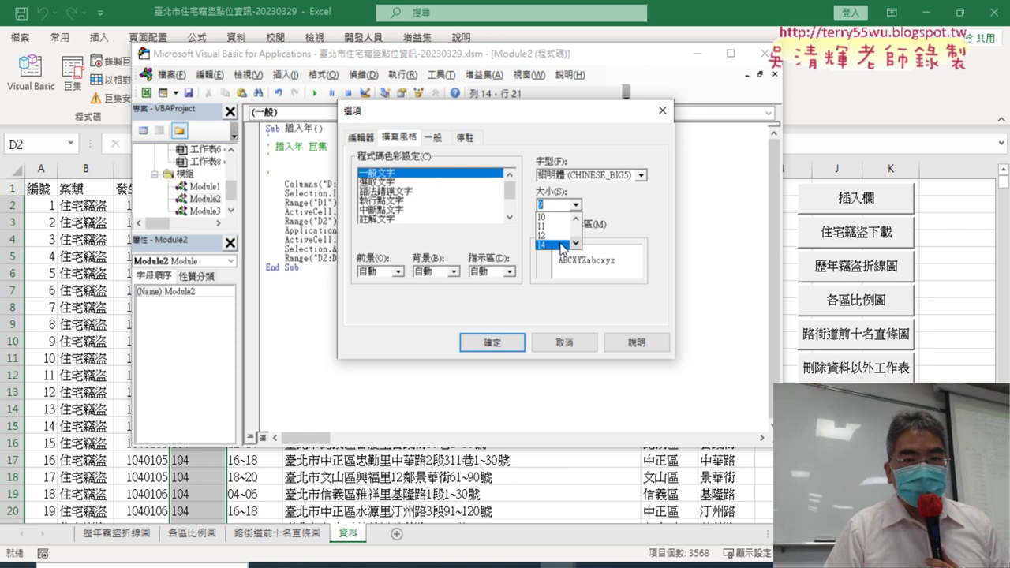
left_click(562, 245)
left_click(493, 342)
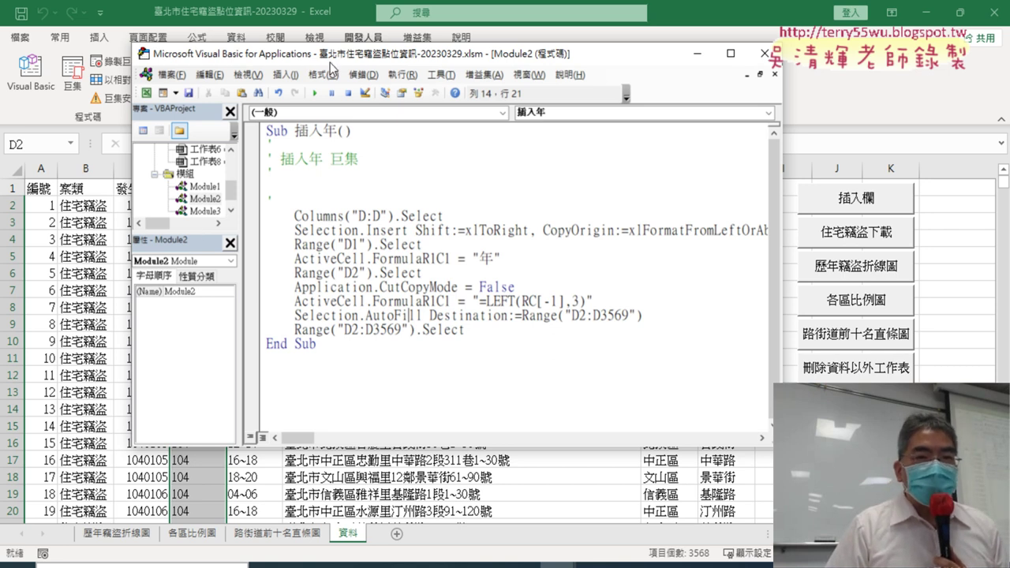
Step: Enlarge the editor, then close the Project, Properties, Module2 and Module1 windows
left_click_drag(632, 54, 539, 27)
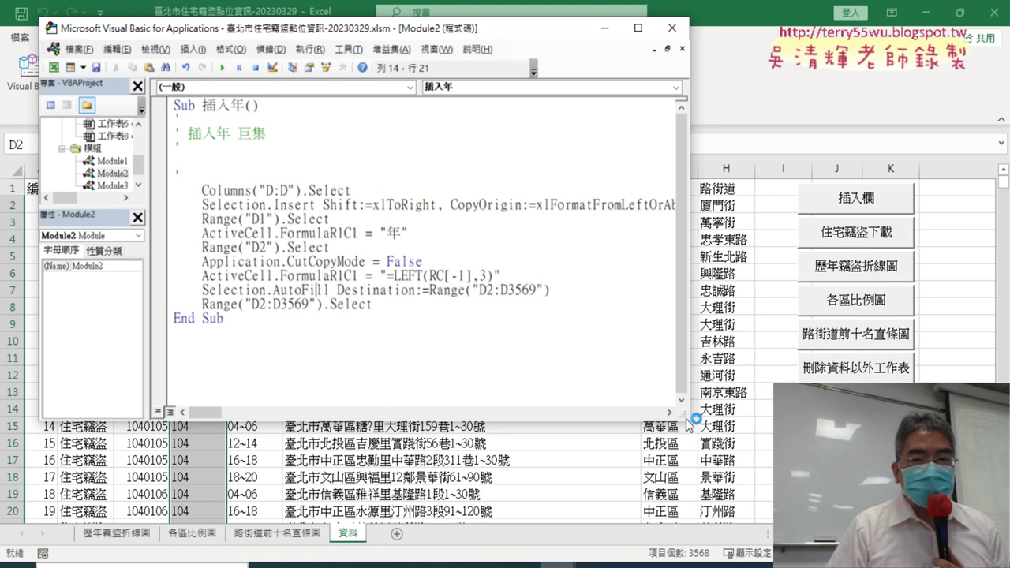
left_click_drag(689, 418, 908, 418)
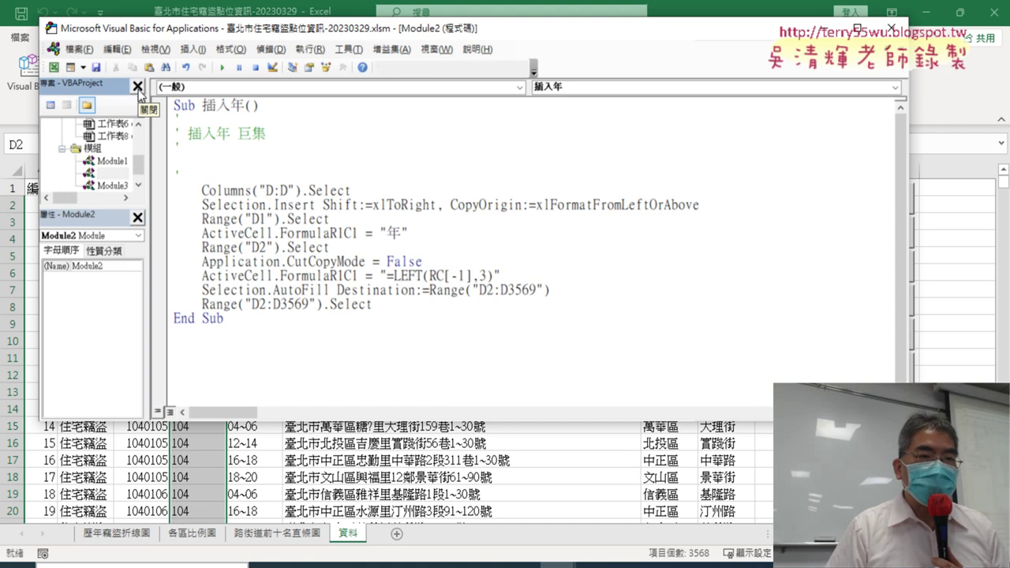
left_click(138, 87)
left_click(138, 87)
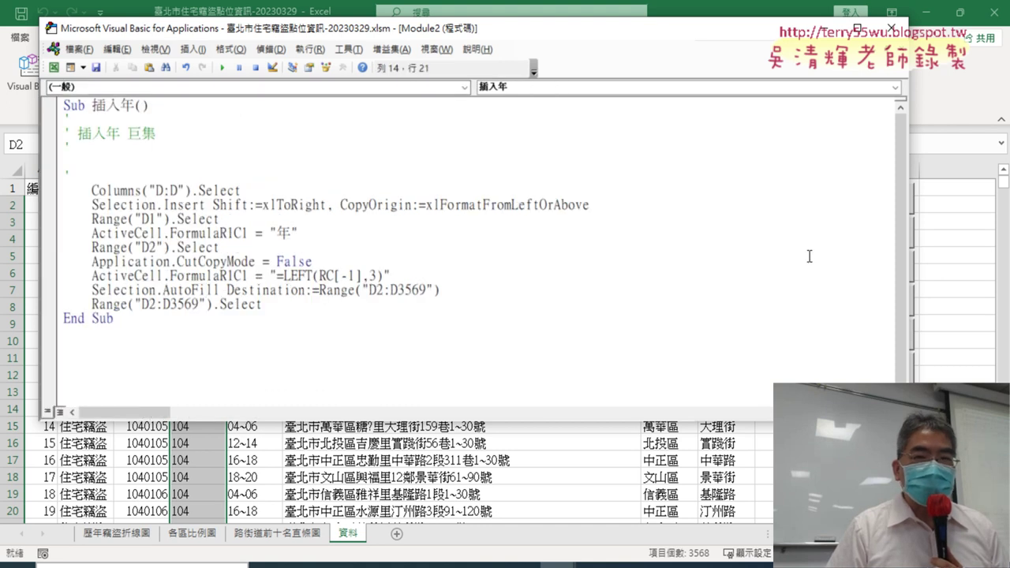
left_click(894, 72)
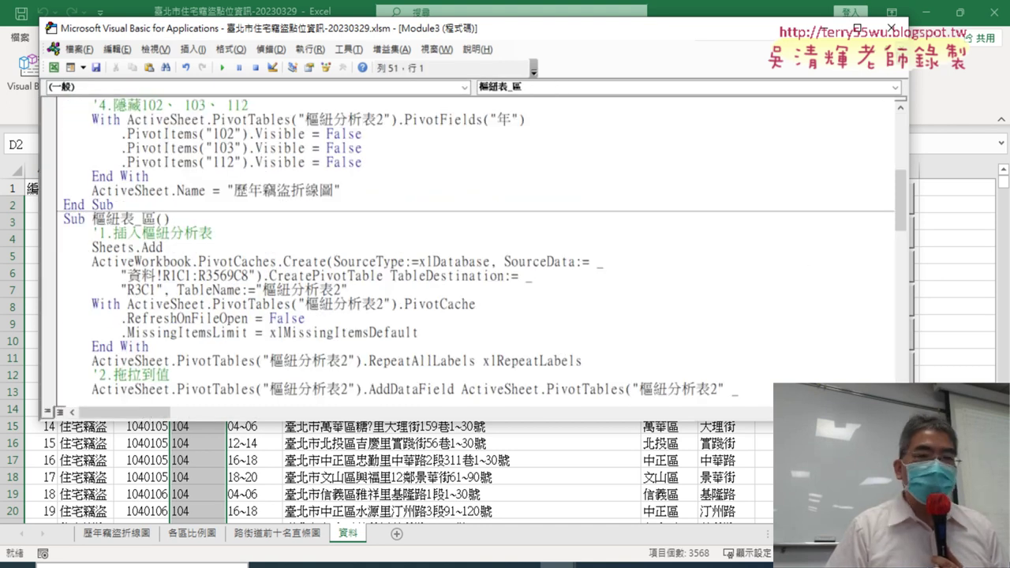
left_click(895, 72)
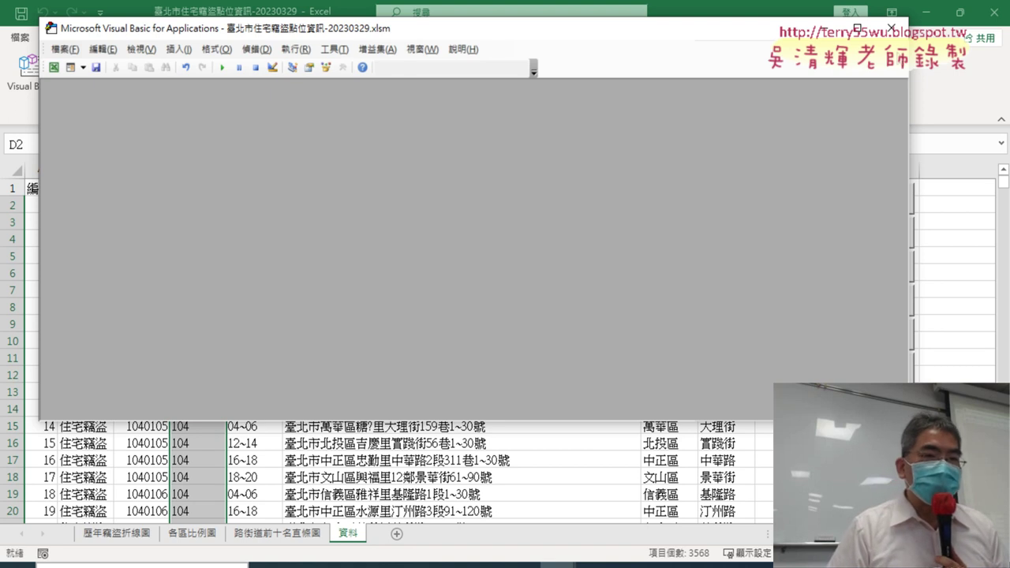
Step: Show the Project Explorer (專案總管) pane again and widen it to display full names
left_click(153, 53)
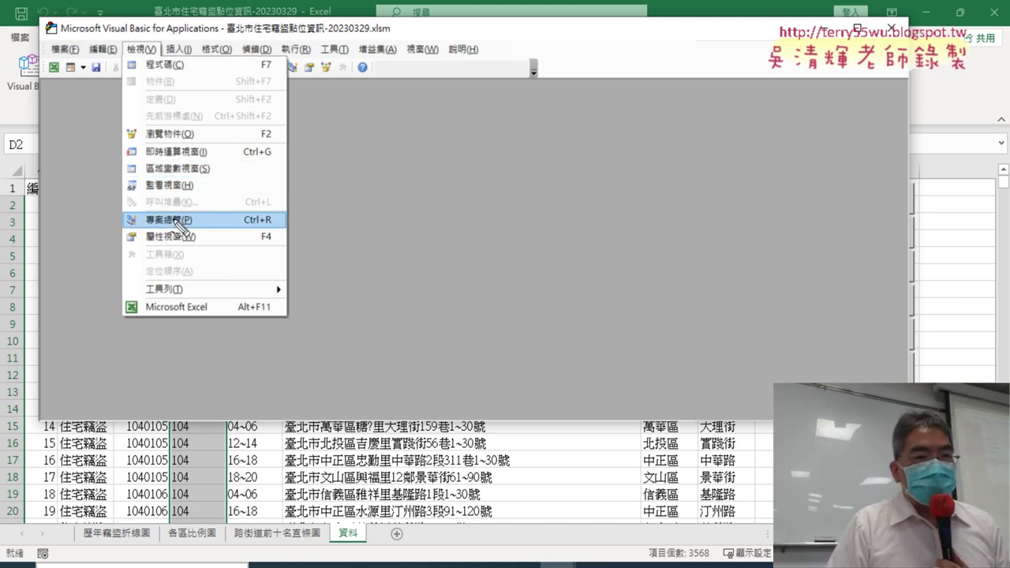
left_click_drag(186, 229, 196, 239)
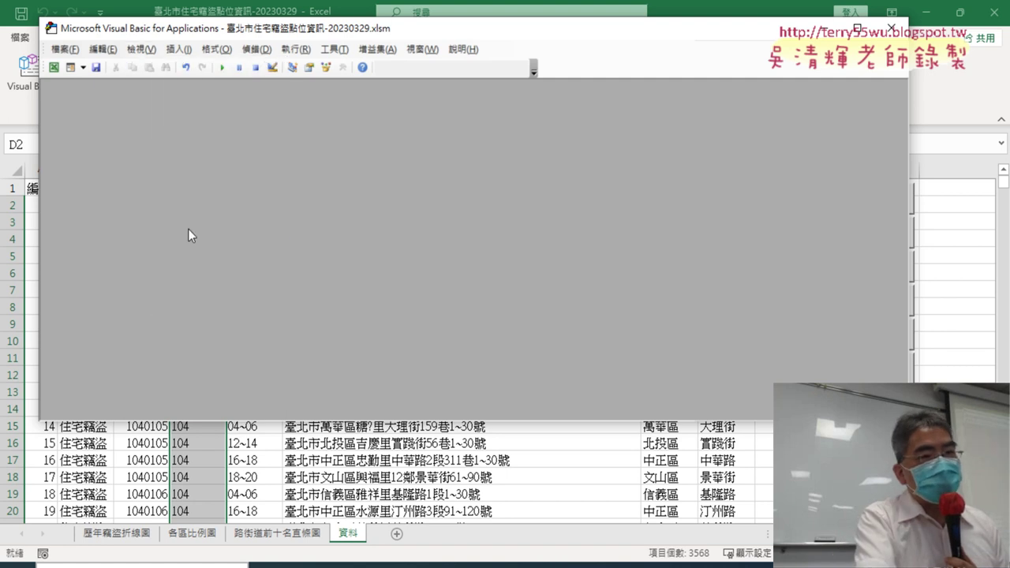
key("Escape")
left_click(142, 49)
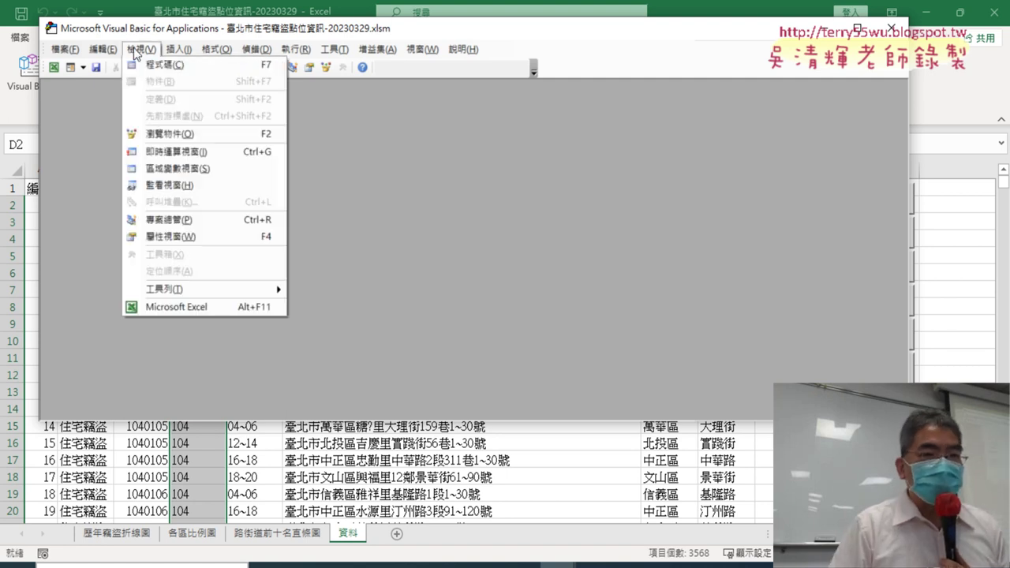
left_click(212, 224)
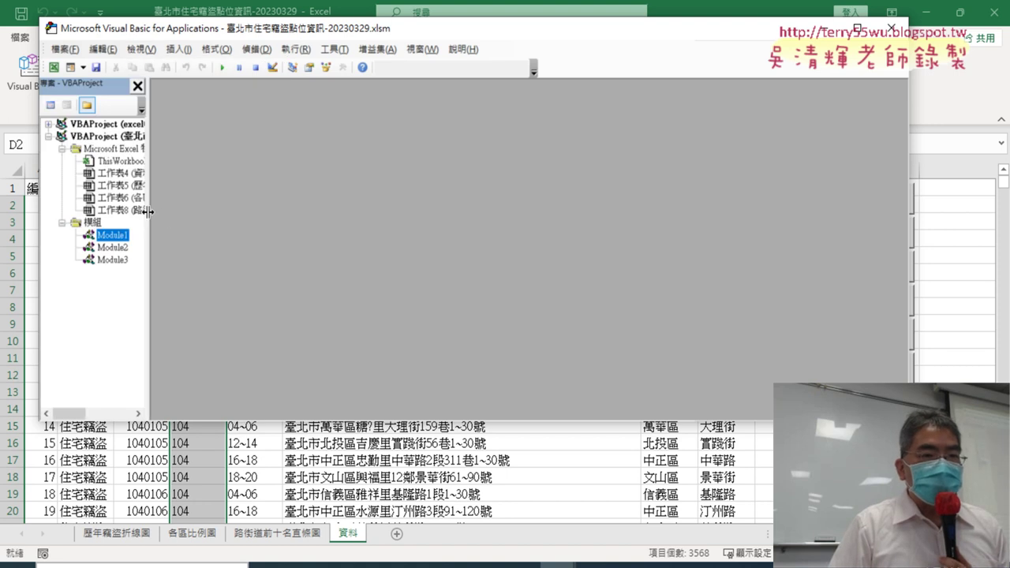
left_click_drag(150, 213, 228, 225)
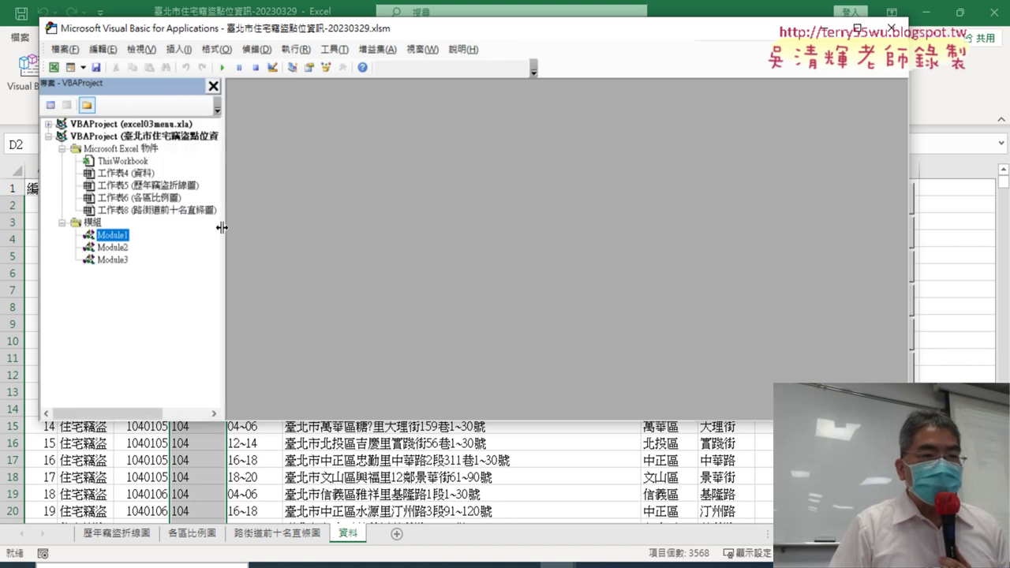
Step: Browse Module3 and Module1 code, then open Module2's 插入年 macro
left_click(112, 260)
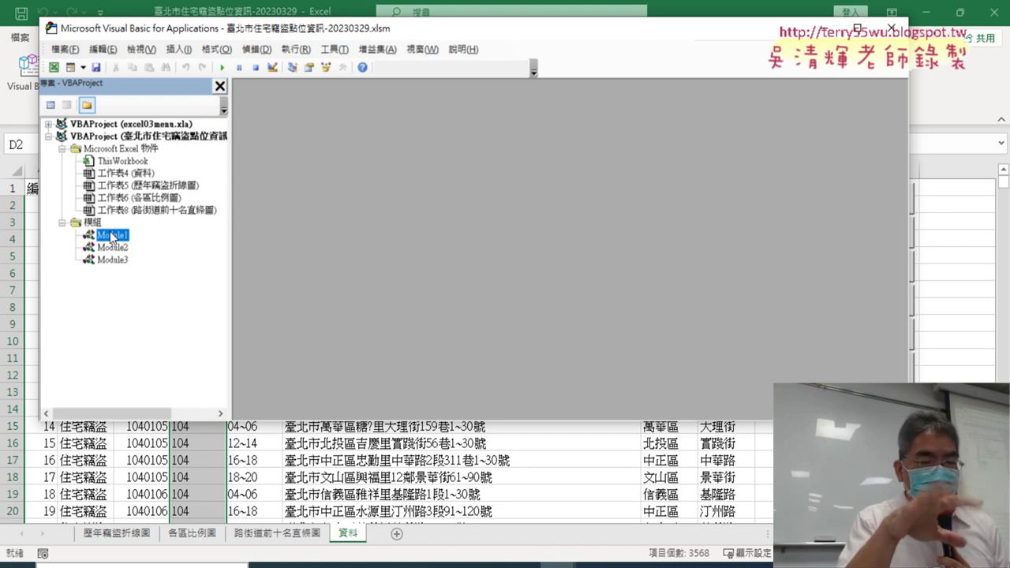
double_click(115, 261)
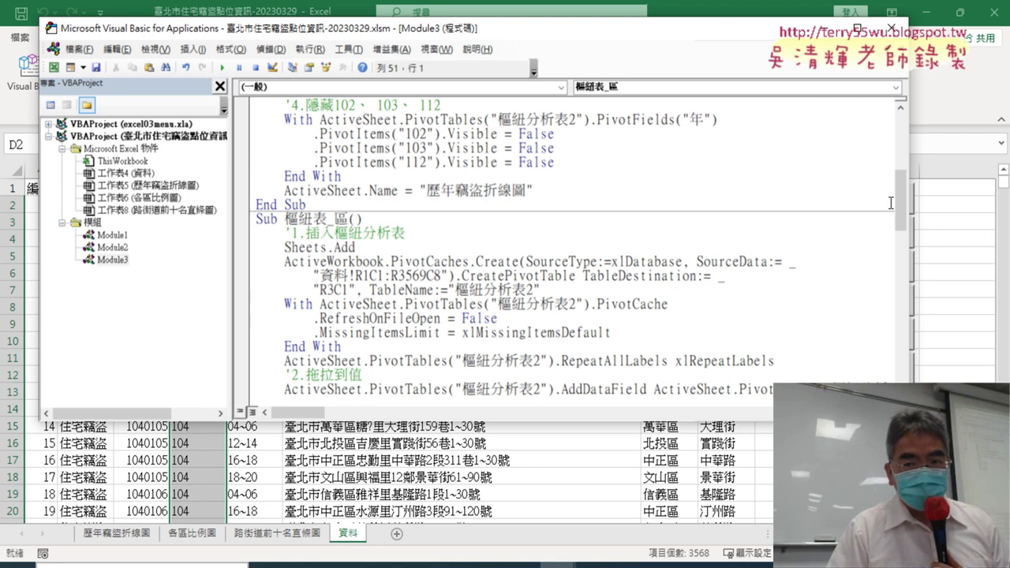
mouse_move(900, 202)
left_mouse_down()
mouse_move(906, 115)
mouse_move(906, 364)
mouse_move(906, 340)
left_mouse_up()
left_click(690, 86)
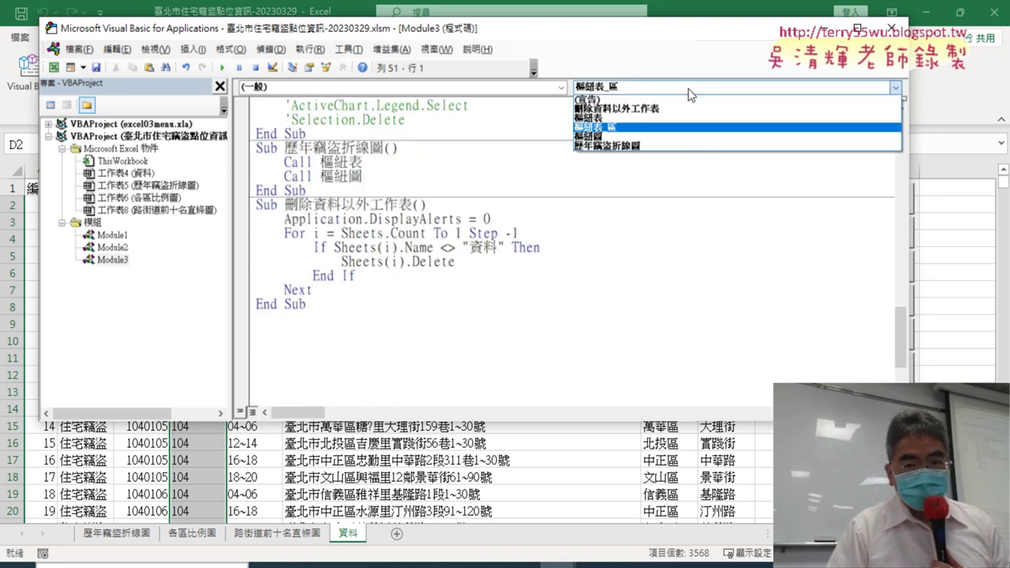
left_click(110, 240)
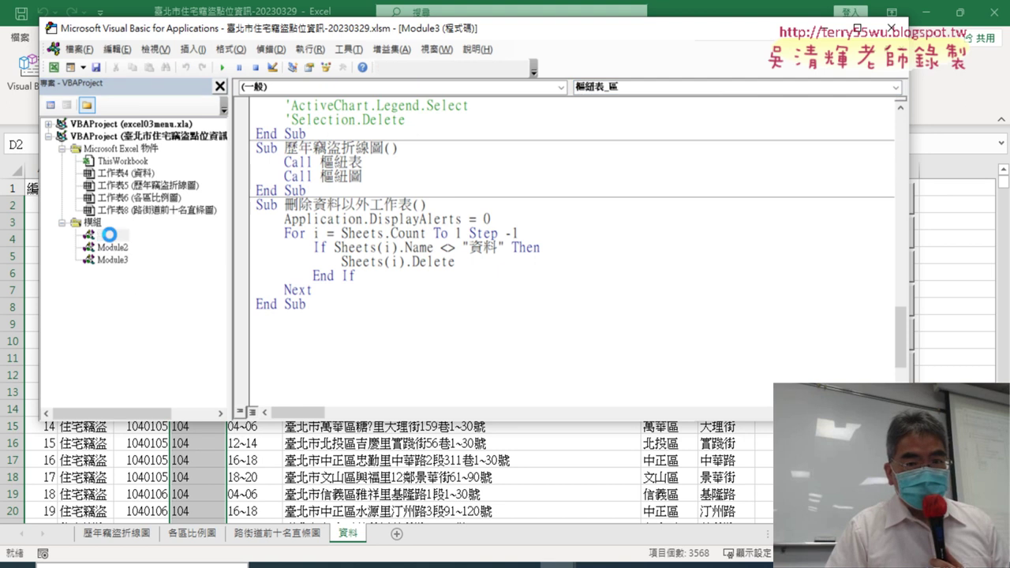
double_click(112, 236)
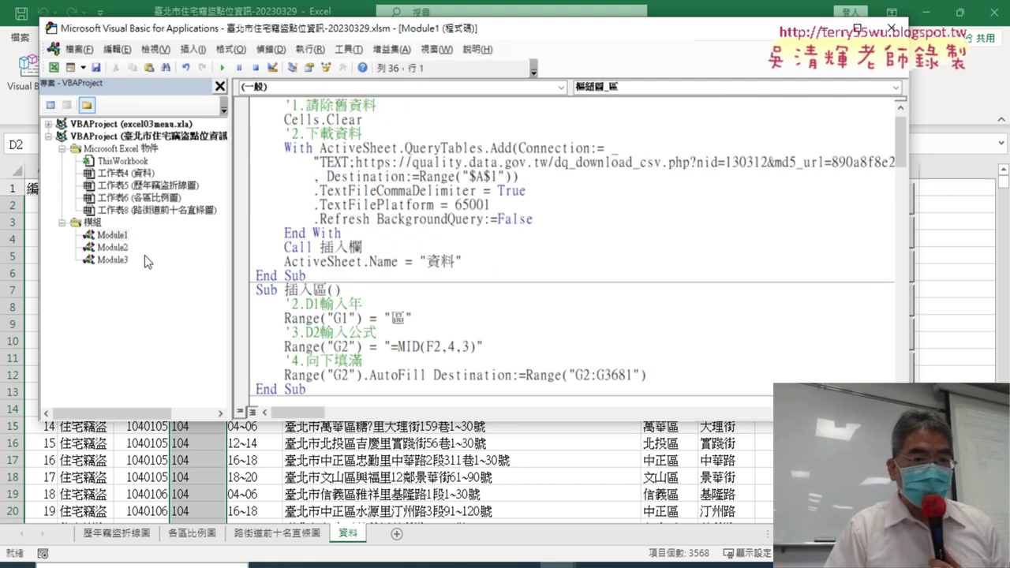
left_click(665, 87)
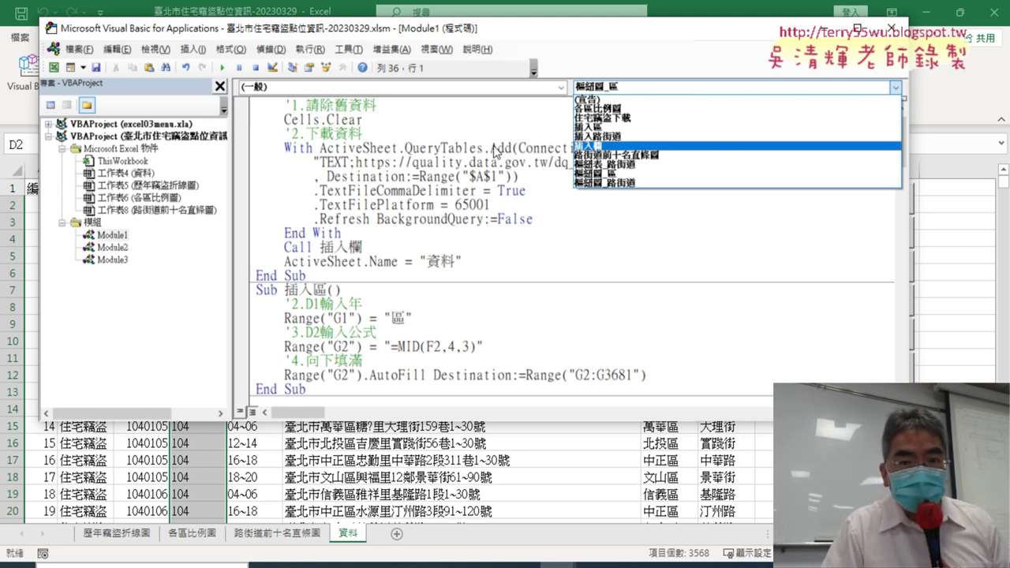
left_click(117, 251)
double_click(117, 251)
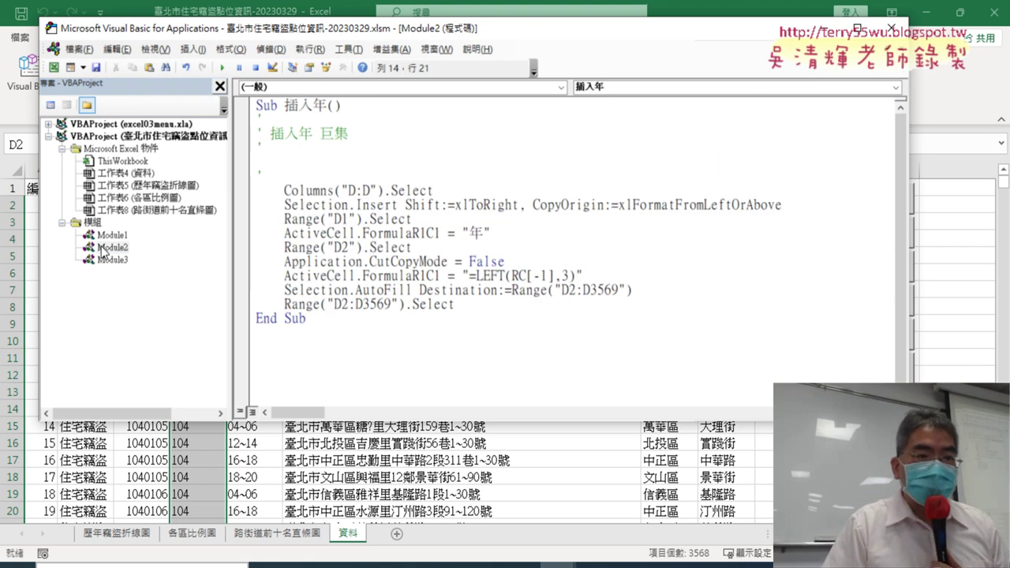
left_click(126, 247)
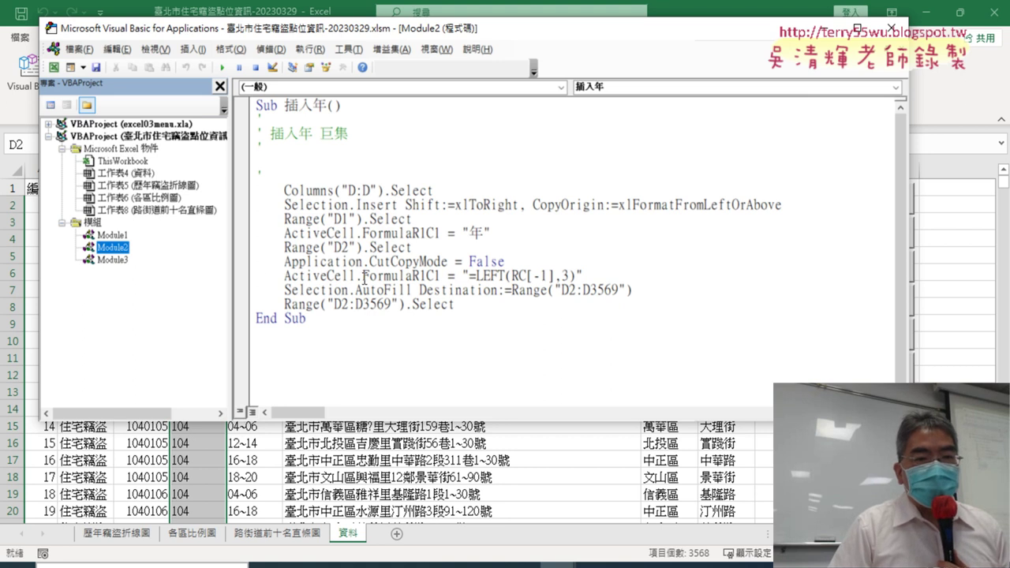
left_click_drag(230, 253, 179, 252)
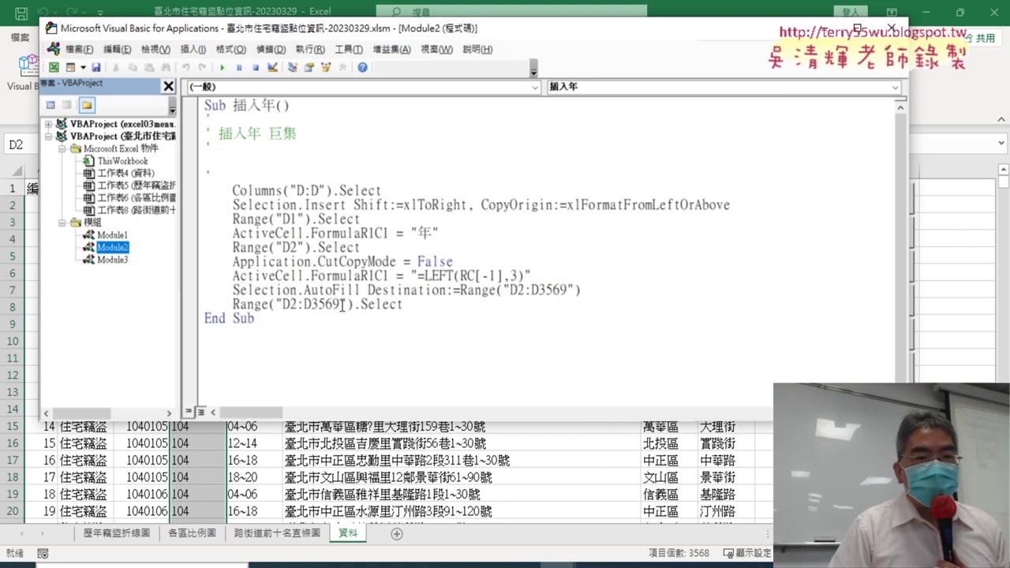
left_click_drag(335, 31, 351, 68)
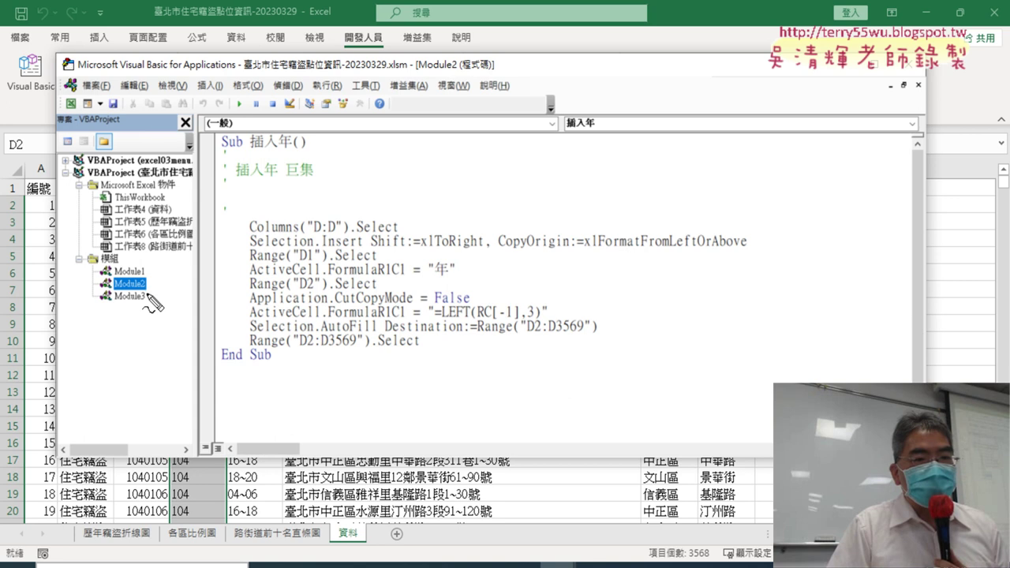
Step: Point out Module2 and the Sub…End Sub span, then select the ' 插入年 巨集 comment lines
mouse_move(148, 291)
left_mouse_down()
mouse_move(96, 295)
mouse_move(147, 292)
left_mouse_up()
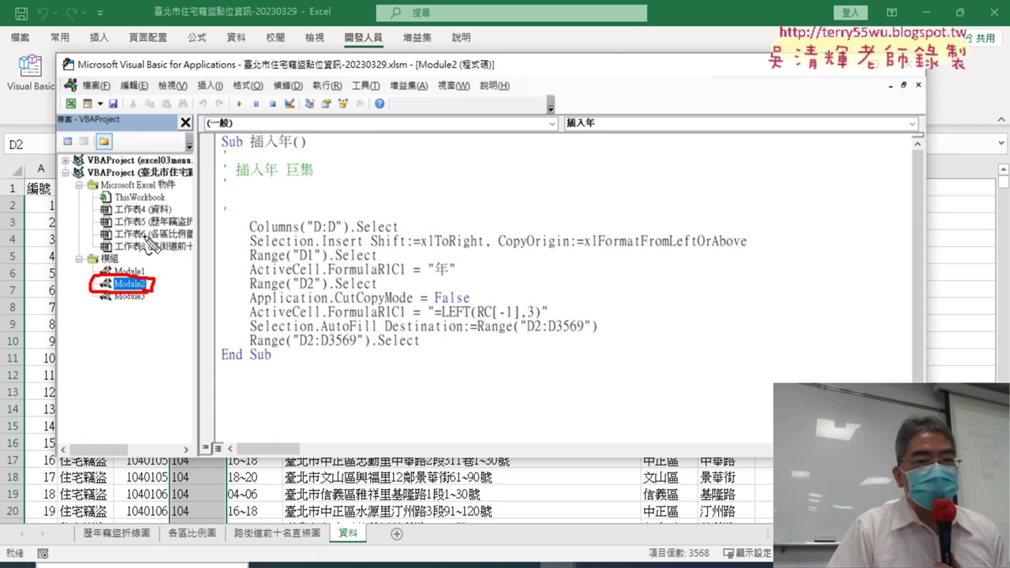
mouse_move(222, 149)
left_mouse_down()
mouse_move(292, 147)
mouse_move(292, 130)
mouse_move(260, 129)
mouse_move(248, 148)
left_mouse_up()
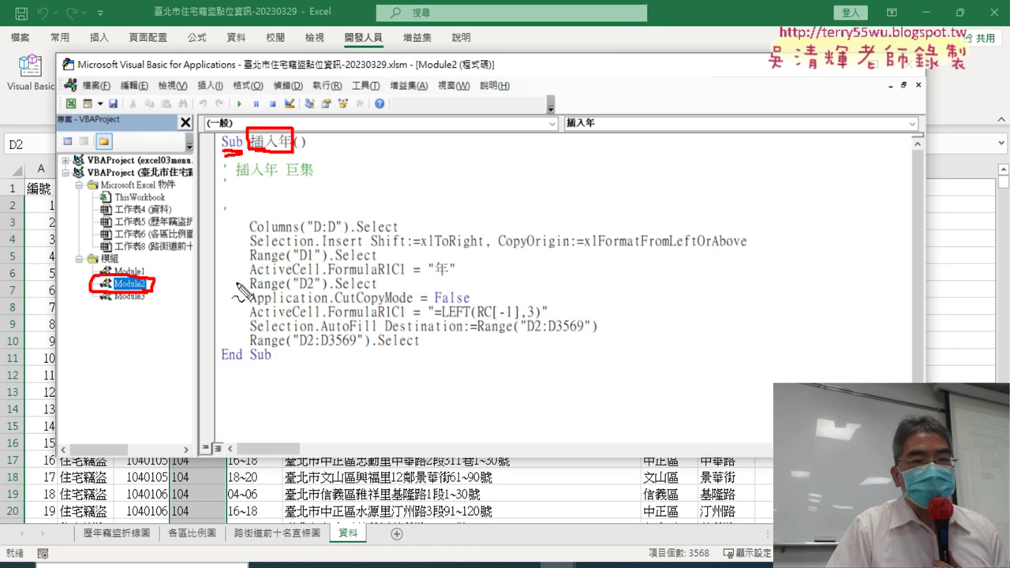
left_click_drag(269, 364, 218, 366)
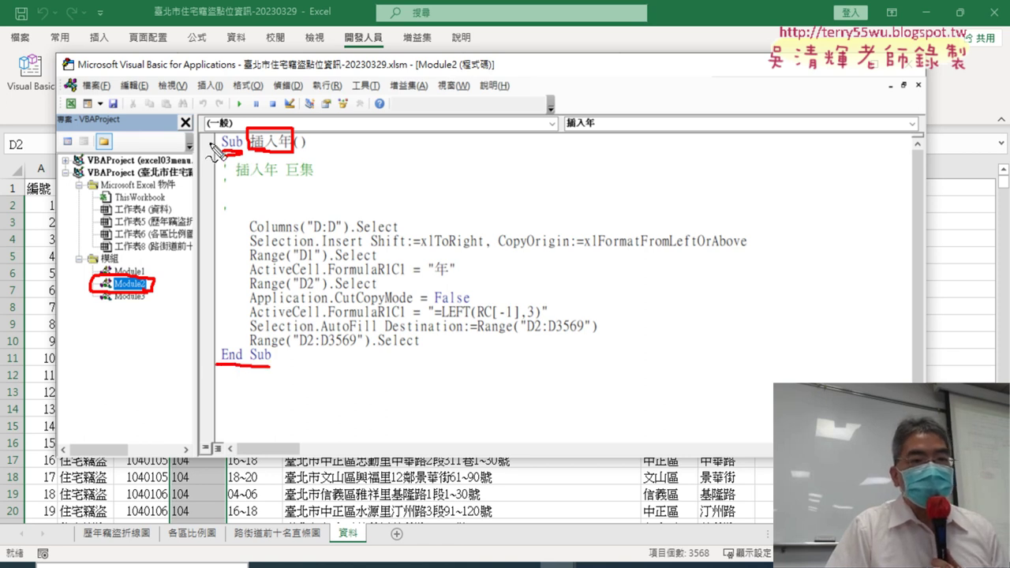
left_click_drag(211, 143, 215, 362)
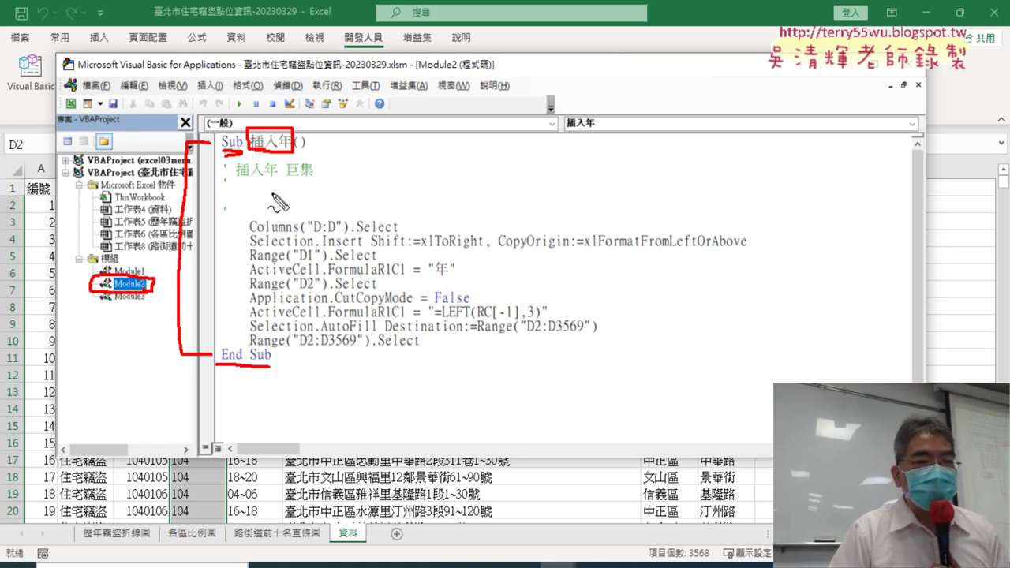
key("Escape")
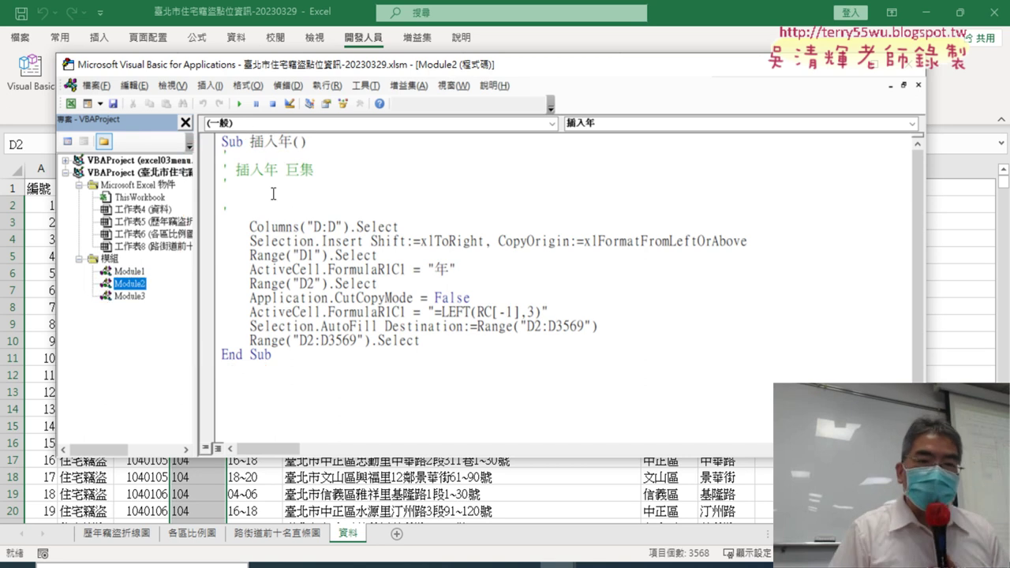
left_click_drag(241, 209, 227, 158)
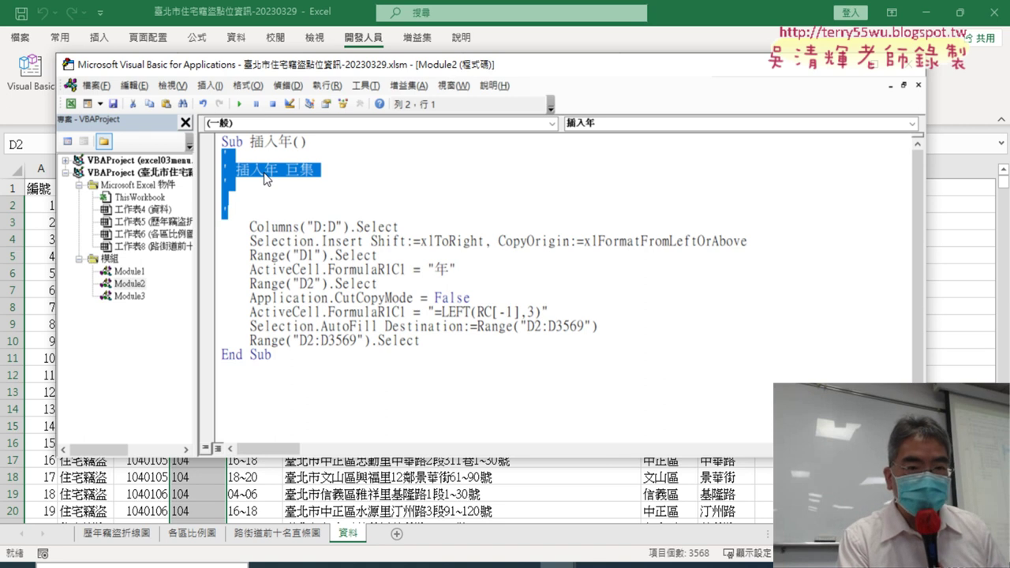
Step: Delete the 插入年 巨集 comment lines, indent the blank line, and move the editor right
key("Delete")
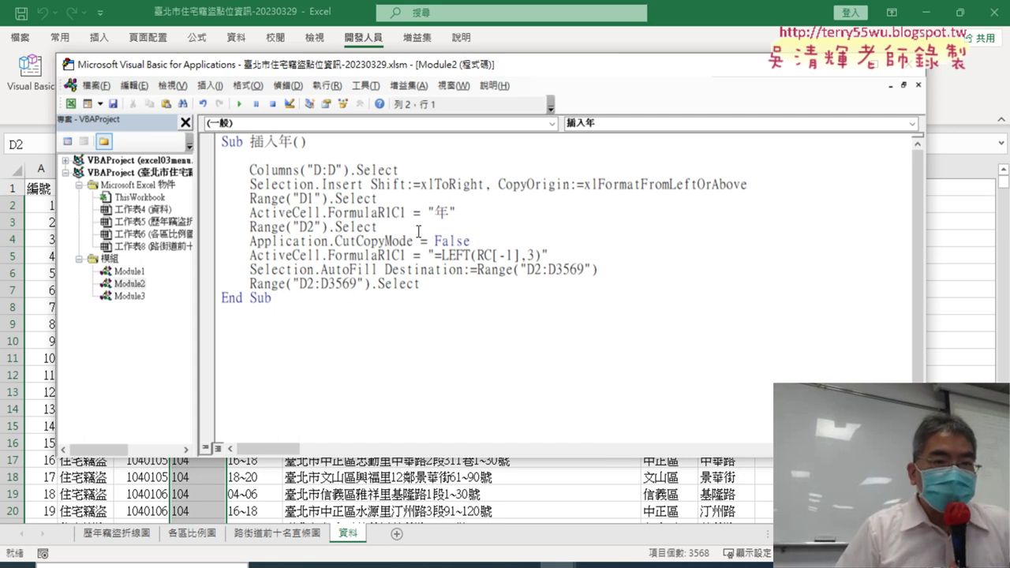
key("Tab")
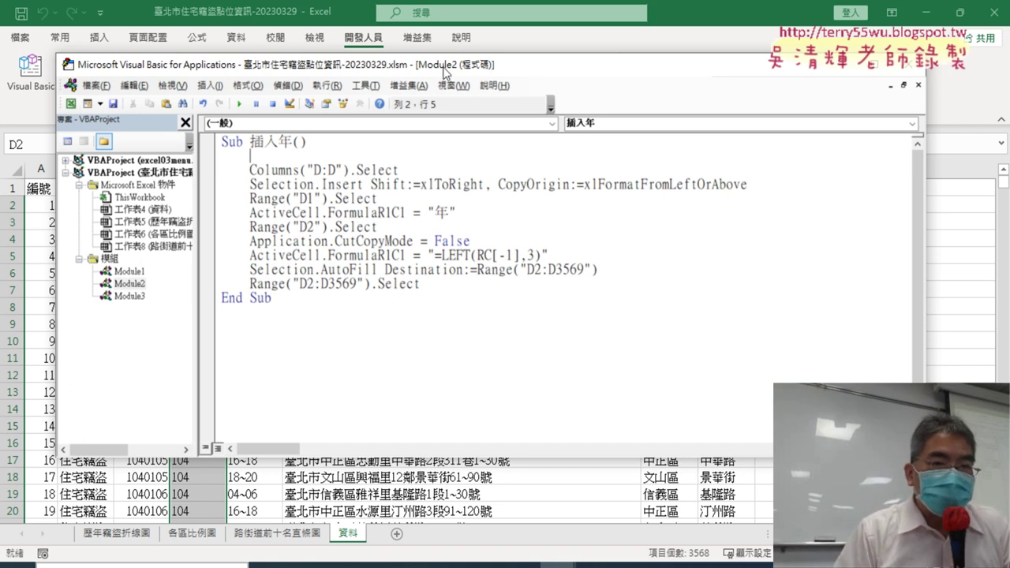
left_click_drag(445, 72, 656, 88)
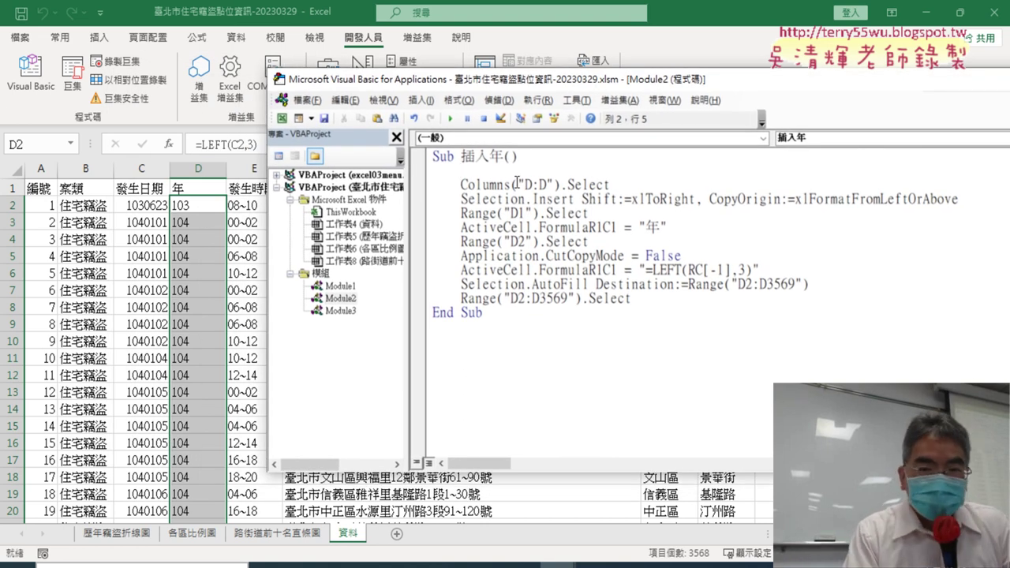
Step: Start the '1. comment and highlight the parts of Columns("D:D").Select it describes
type("'1")
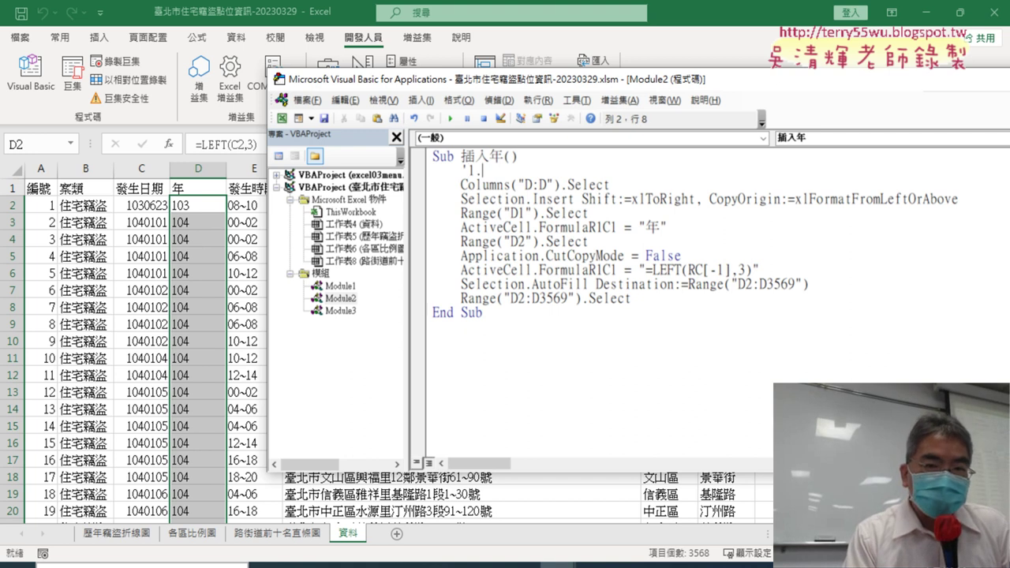
type(".")
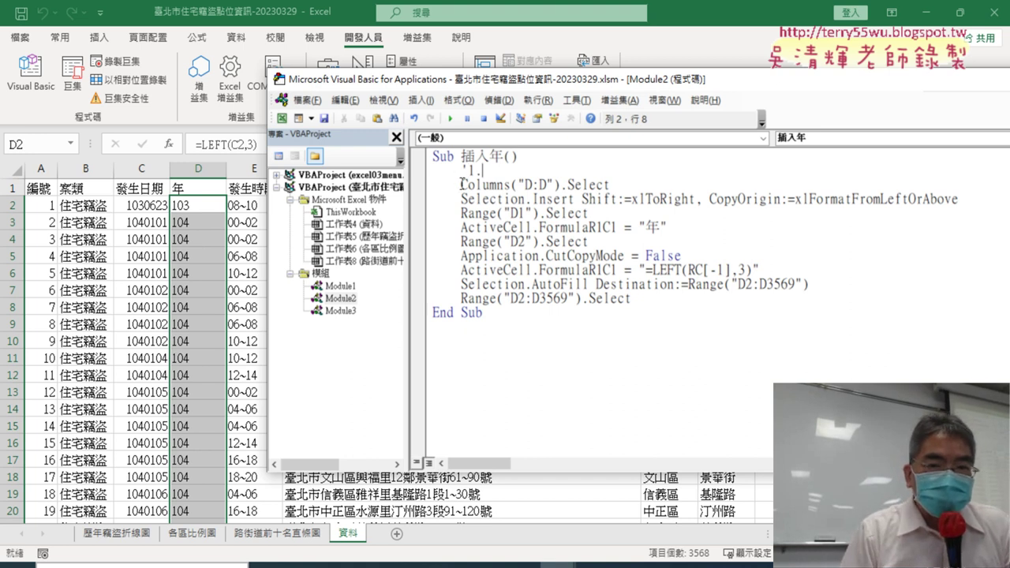
left_click_drag(461, 185, 510, 185)
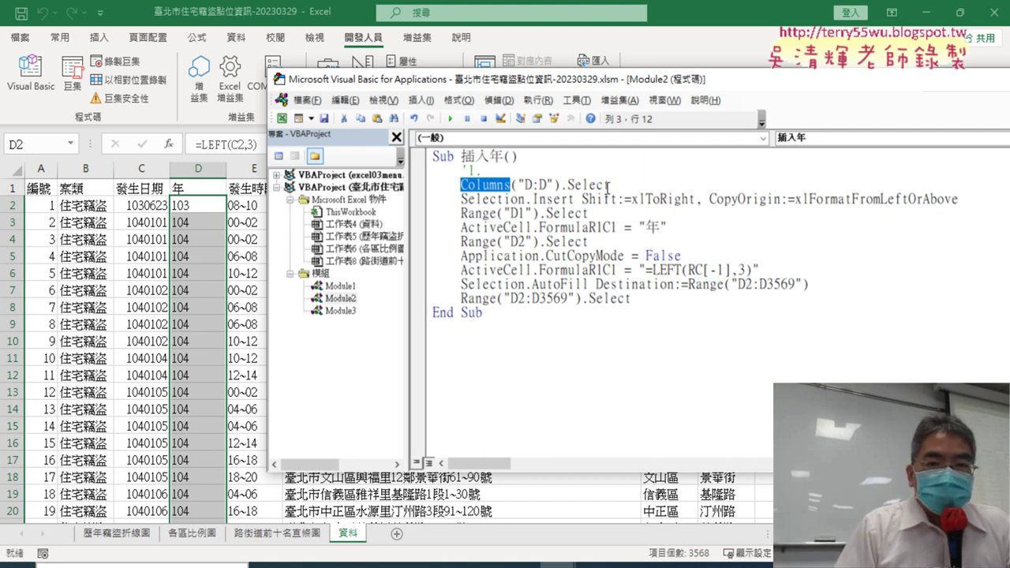
mouse_move(609, 186)
left_mouse_down()
mouse_move(530, 186)
mouse_move(559, 186)
left_mouse_up()
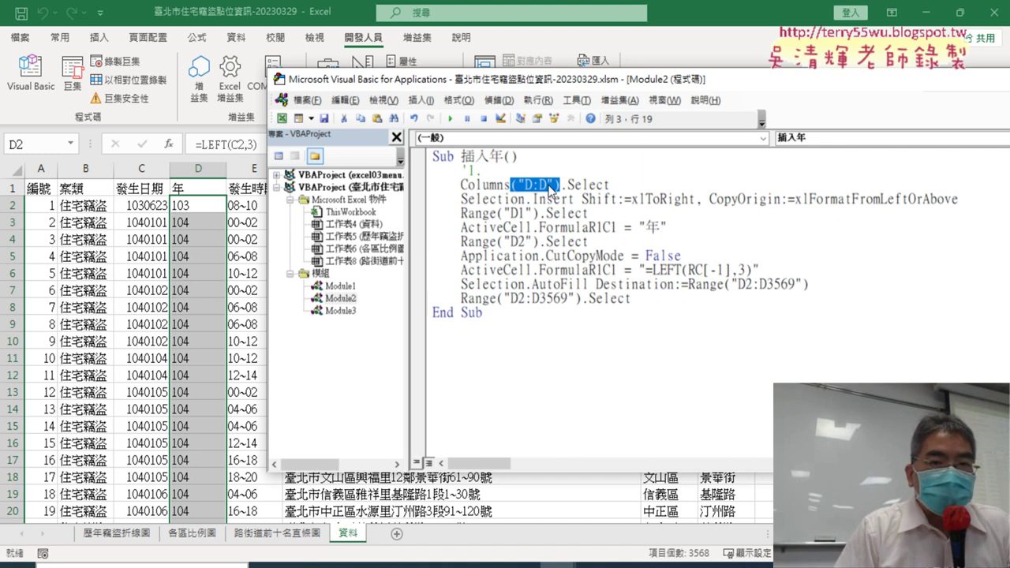
left_click_drag(609, 185, 561, 185)
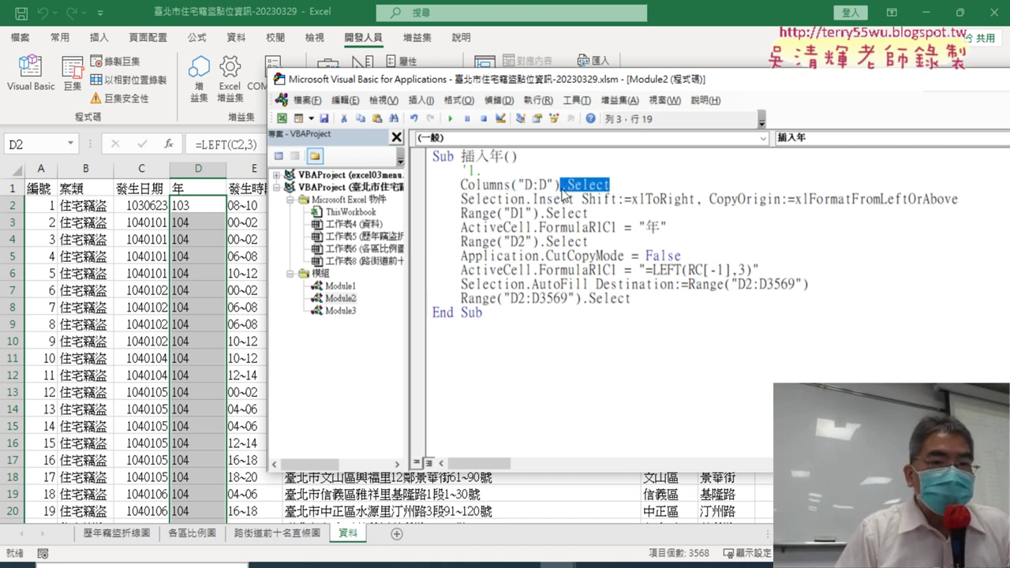
left_click(522, 167)
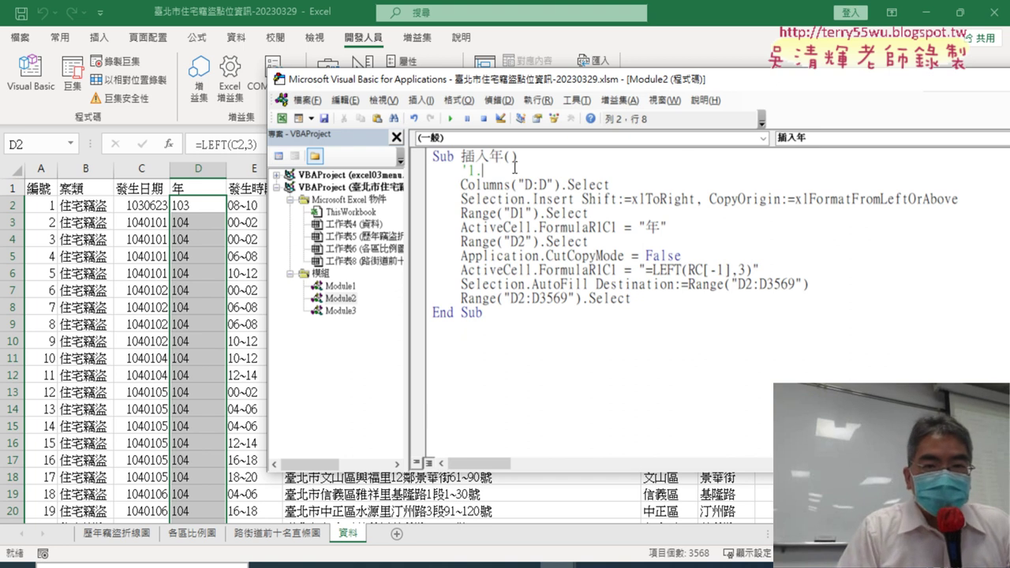
left_click_drag(462, 185, 613, 188)
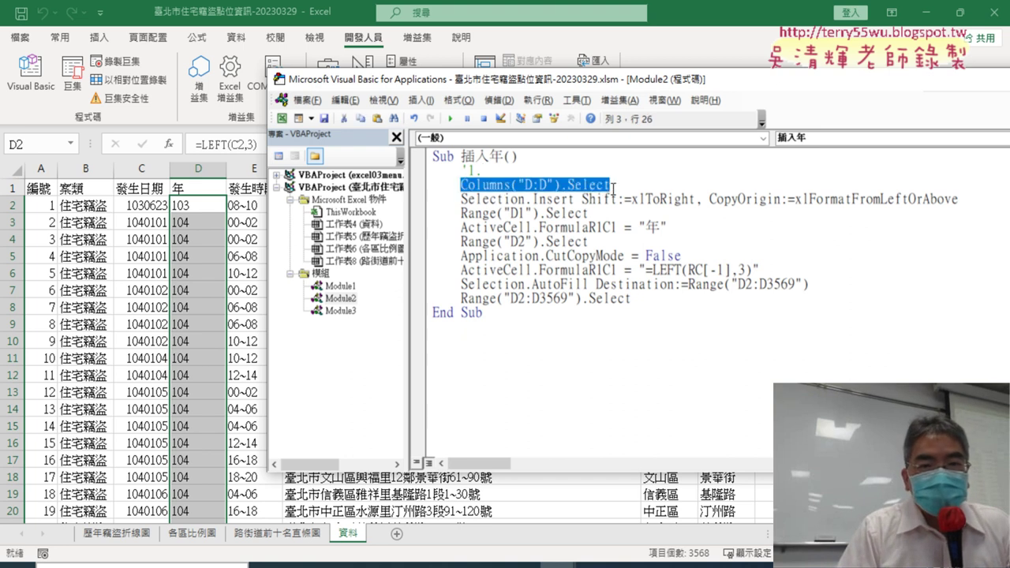
left_click(478, 169)
key("shift+Left")
key("shift+Left")
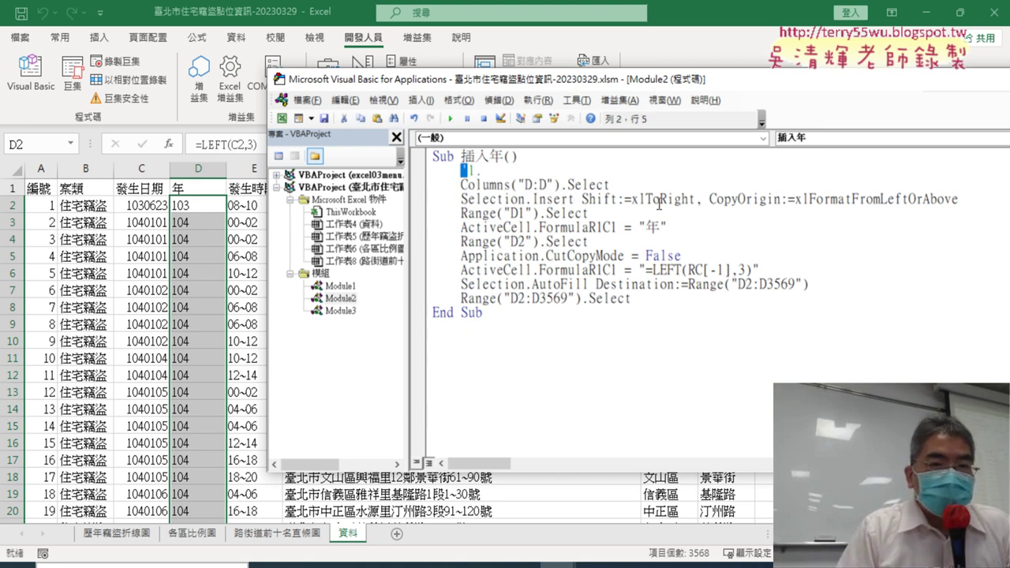
left_click(522, 167)
type("cu")
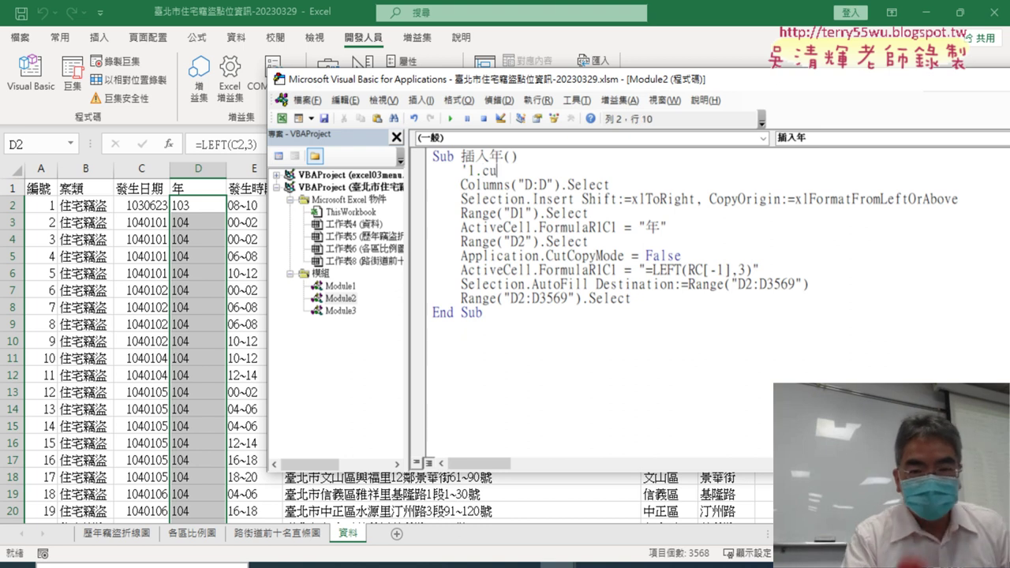
Step: Complete the comment as '1.選取D欄 and add a blank line after Columns("D:D").Select
key("BackSpace")
key("BackSpace")
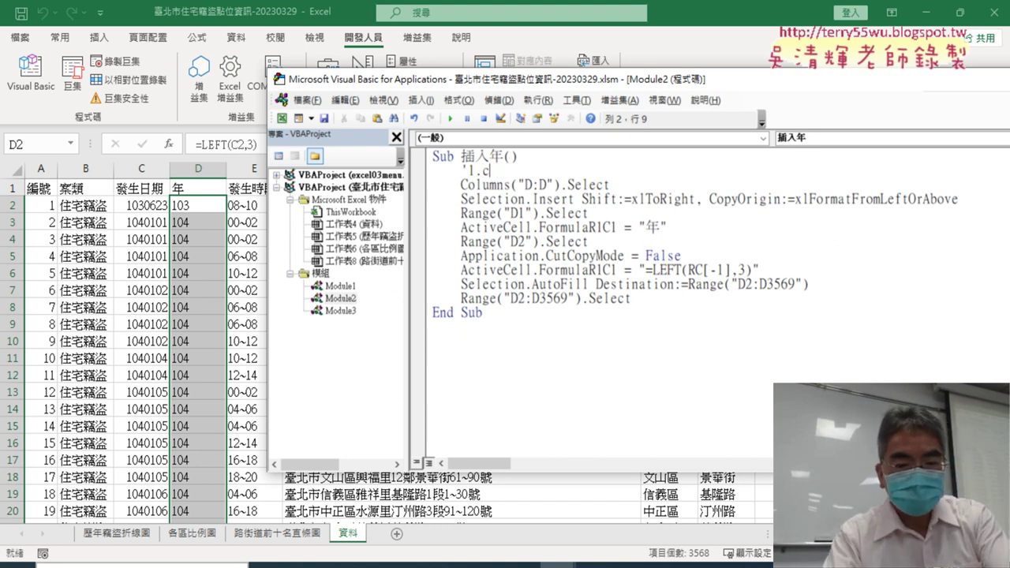
type("cu")
key("BackSpace")
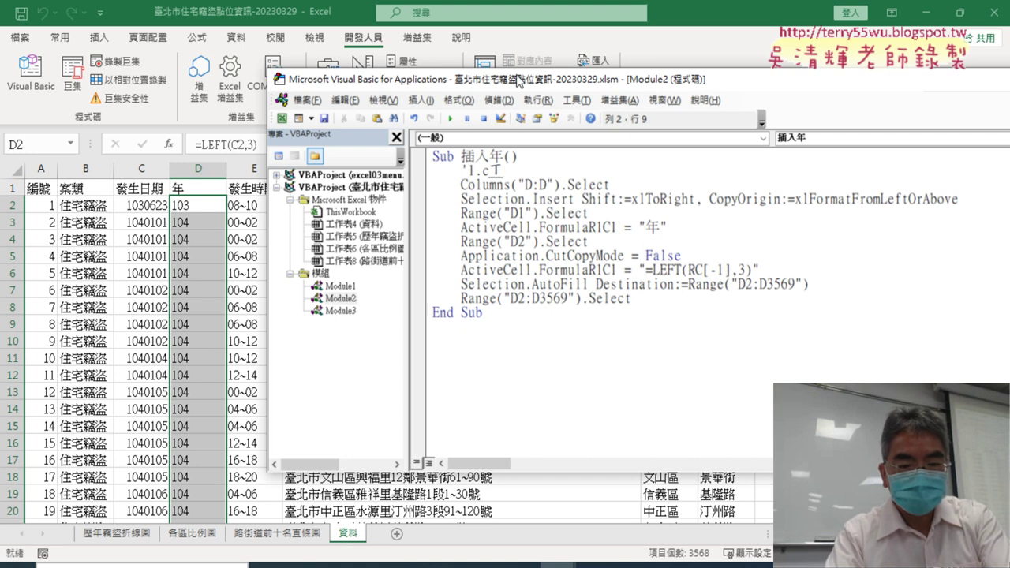
type("選取")
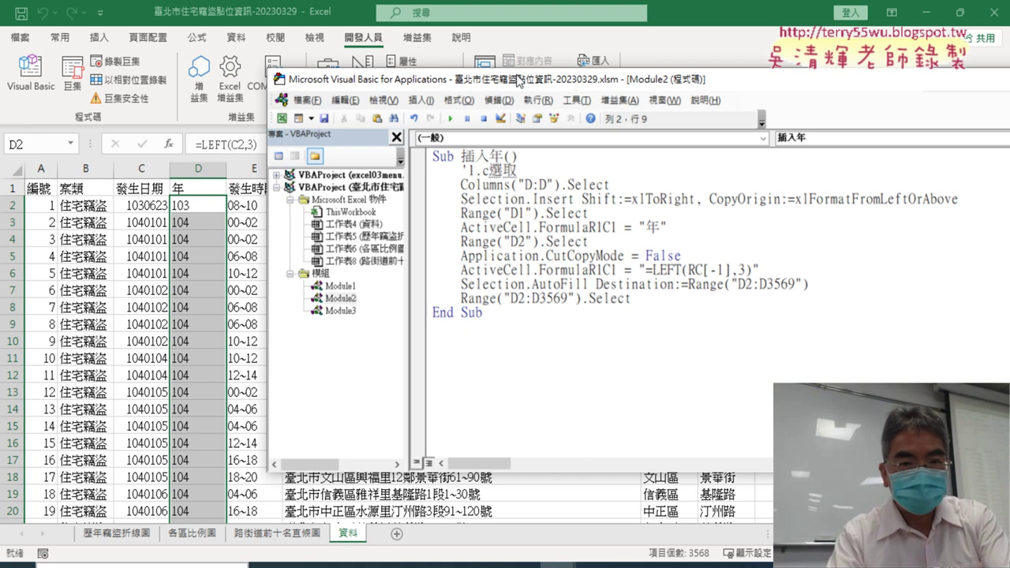
type("D欄")
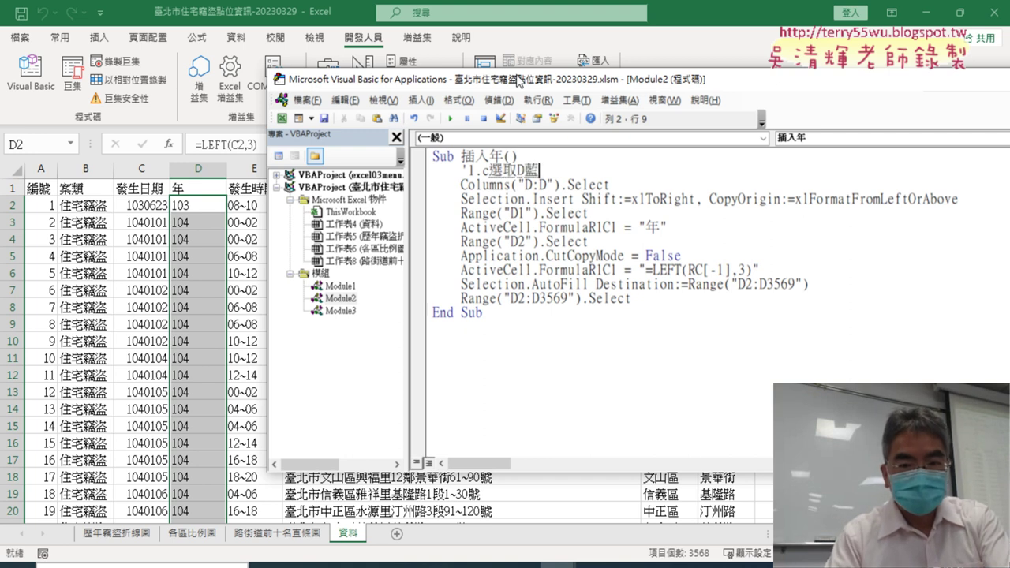
key("Down")
key("Down")
key("Down")
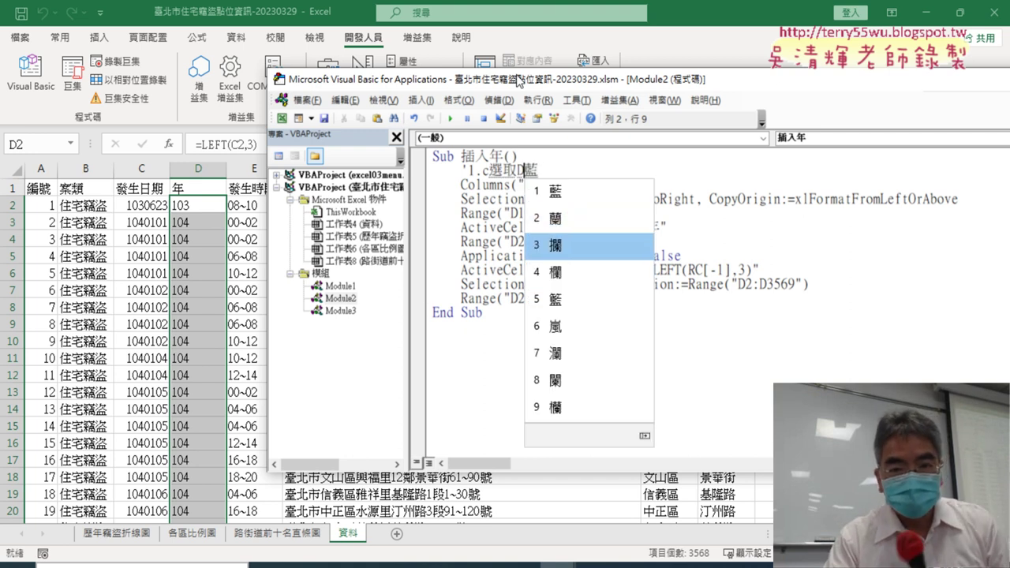
key("Down")
key("Return")
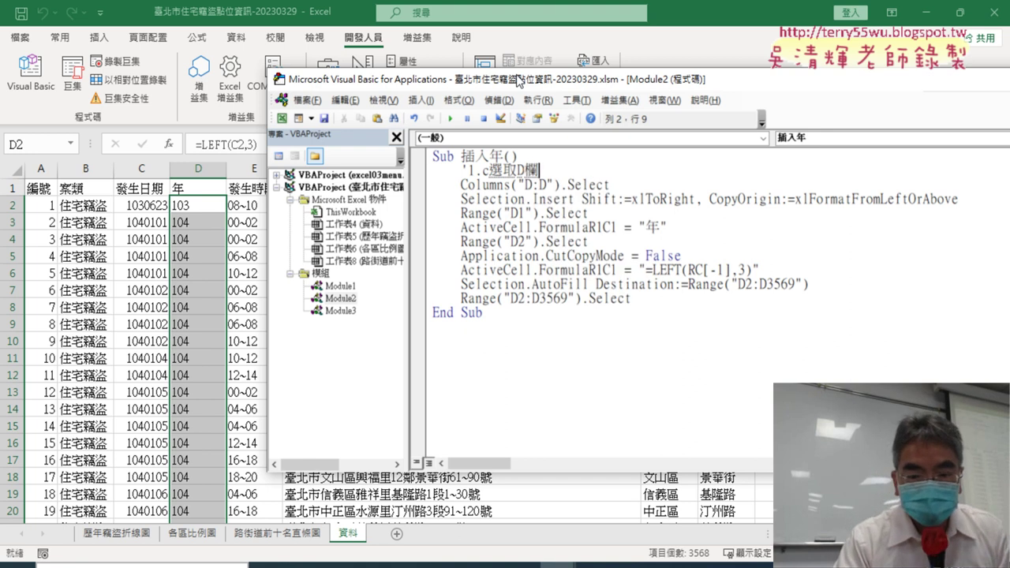
key("Return")
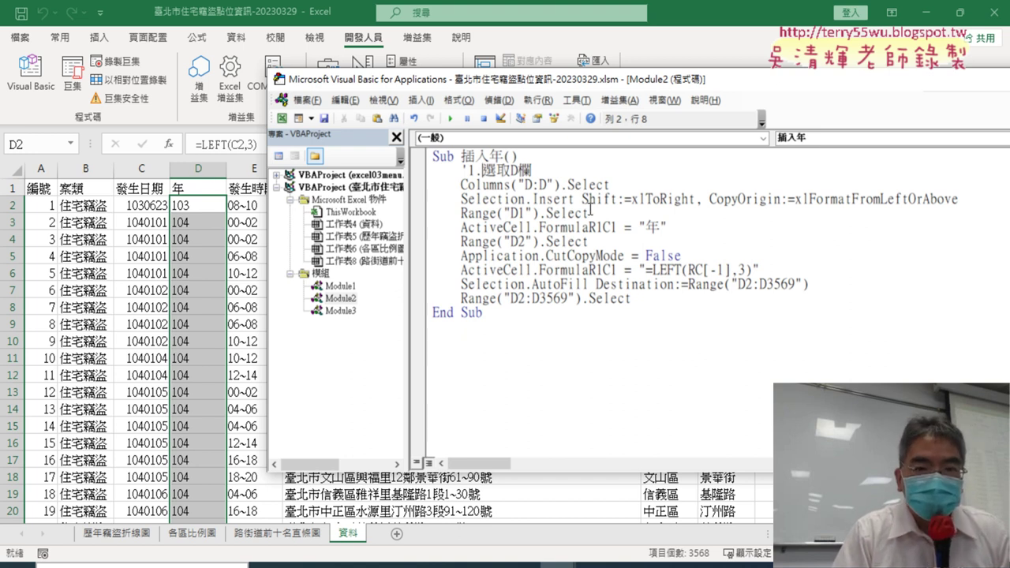
left_click(616, 186)
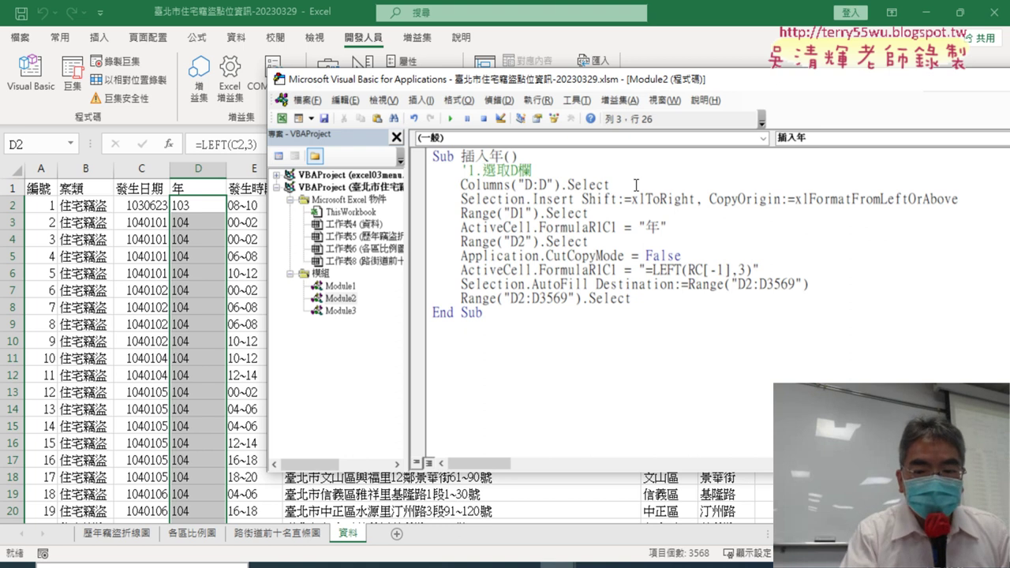
key("Return")
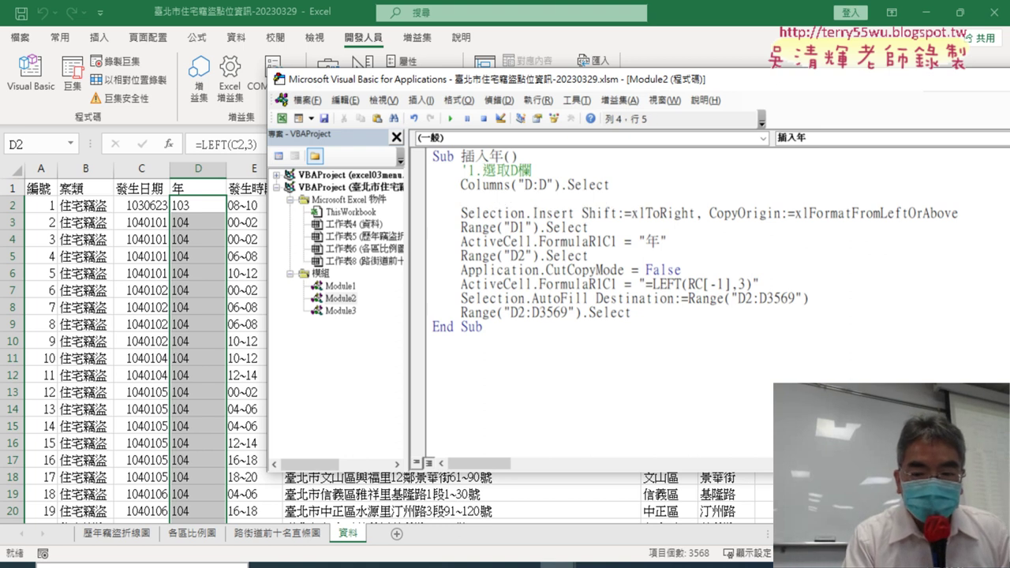
Step: Add a step comment line after Selection.Insert and highlight the Range("D1") statement
type("h")
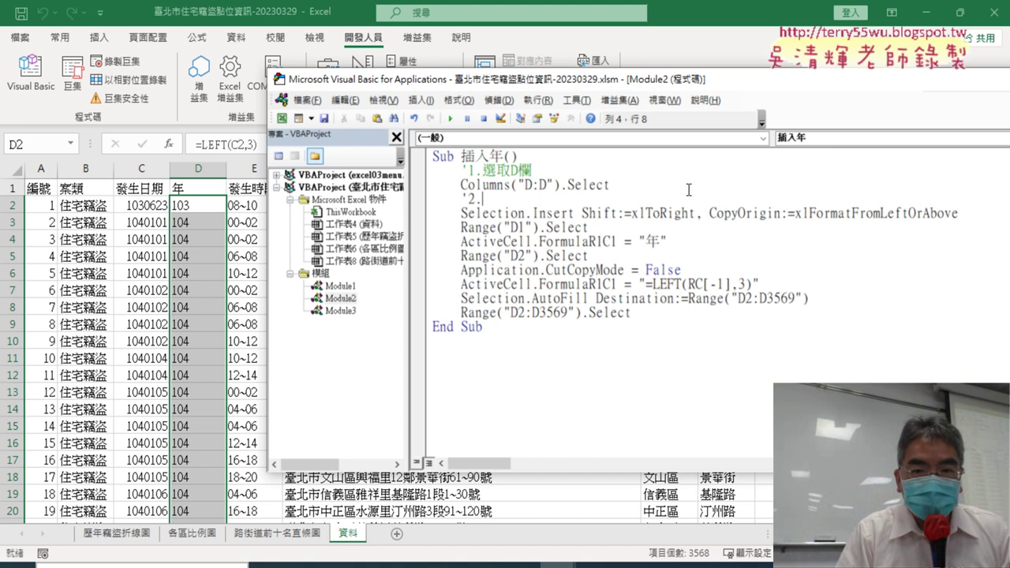
left_click(990, 218)
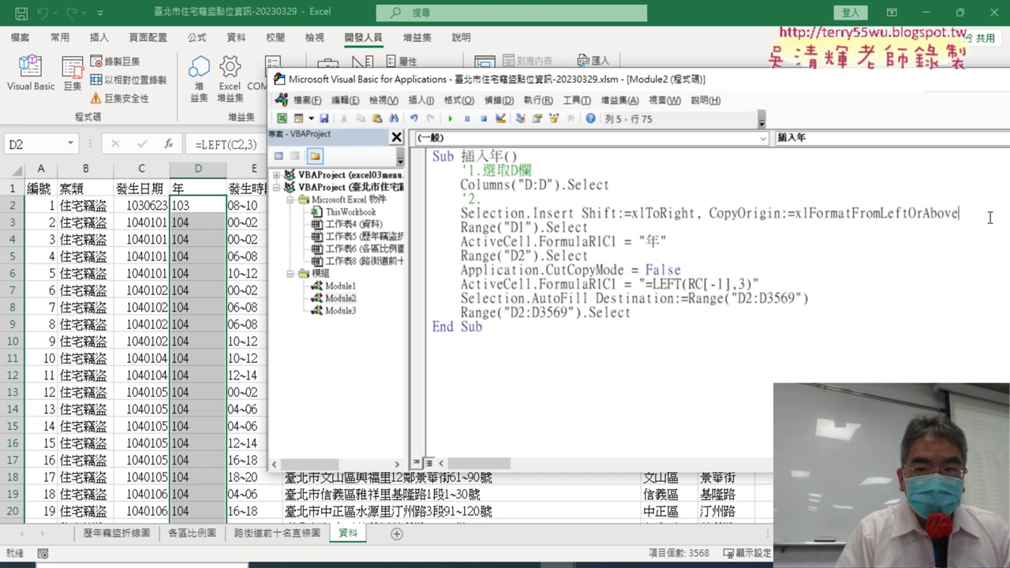
key("Return")
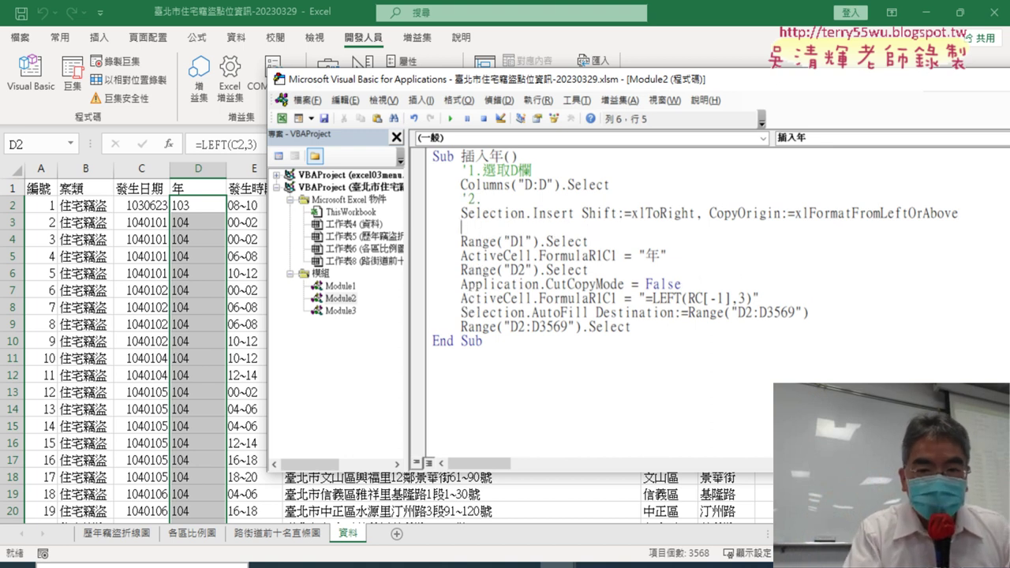
type("ㄅ")
key("BackSpace")
type("'3")
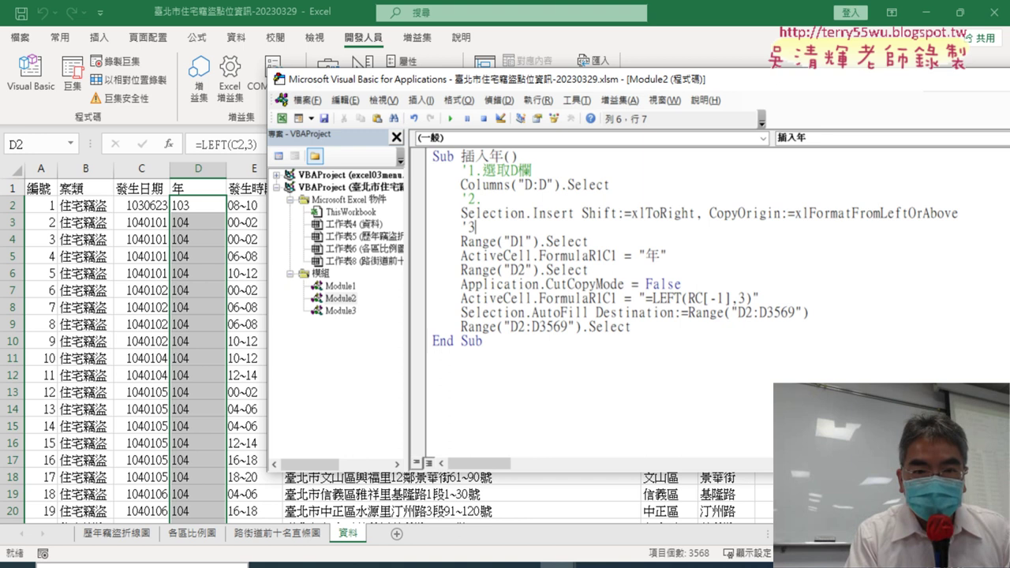
type(".")
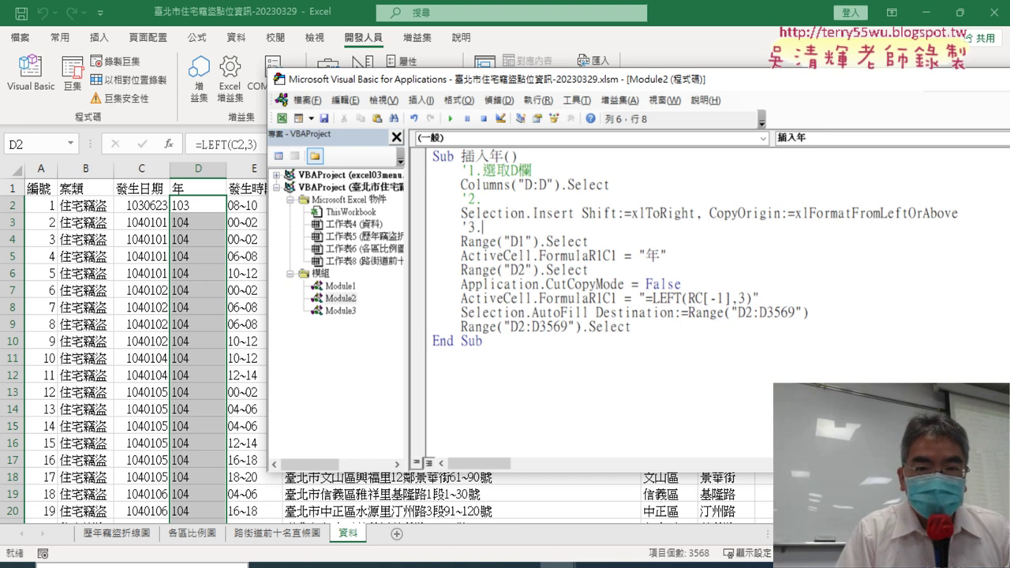
left_click_drag(528, 241, 519, 242)
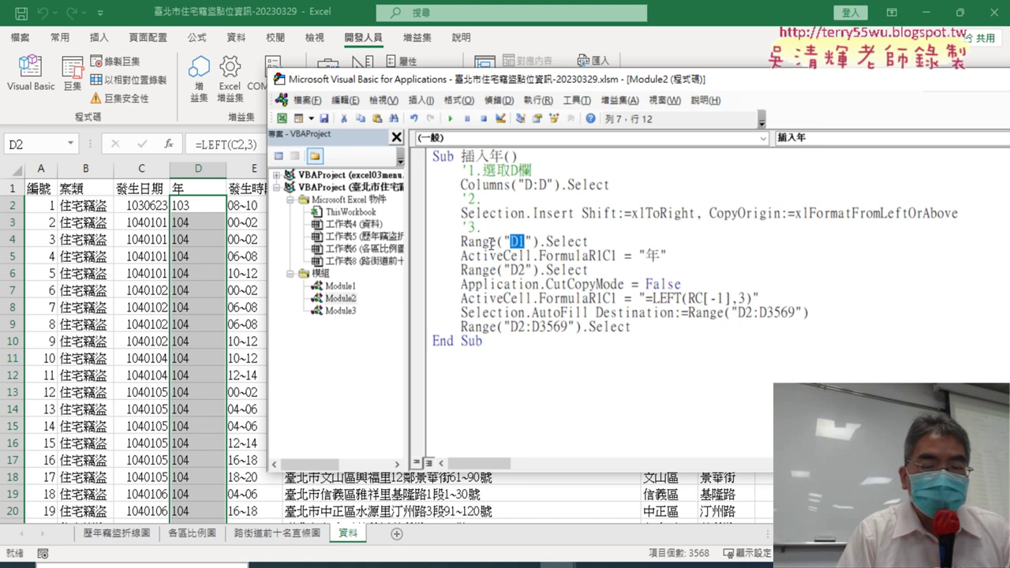
left_click_drag(461, 242, 538, 243)
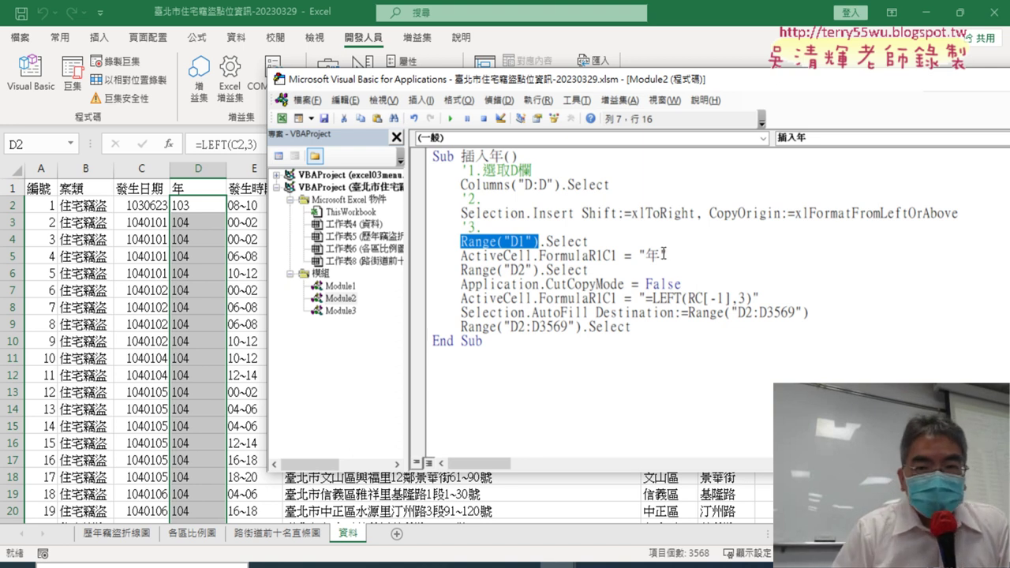
left_click_drag(659, 255, 638, 255)
Step: Insert comments '4. after the 年 header line and '5. before AutoFill, then bring Chrome forward
left_click(689, 257)
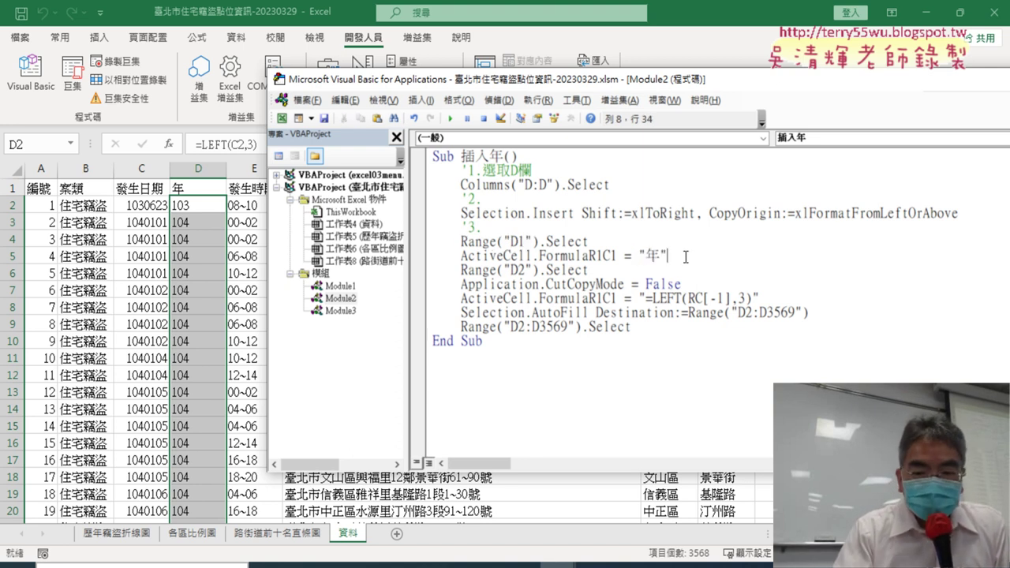
key("Return")
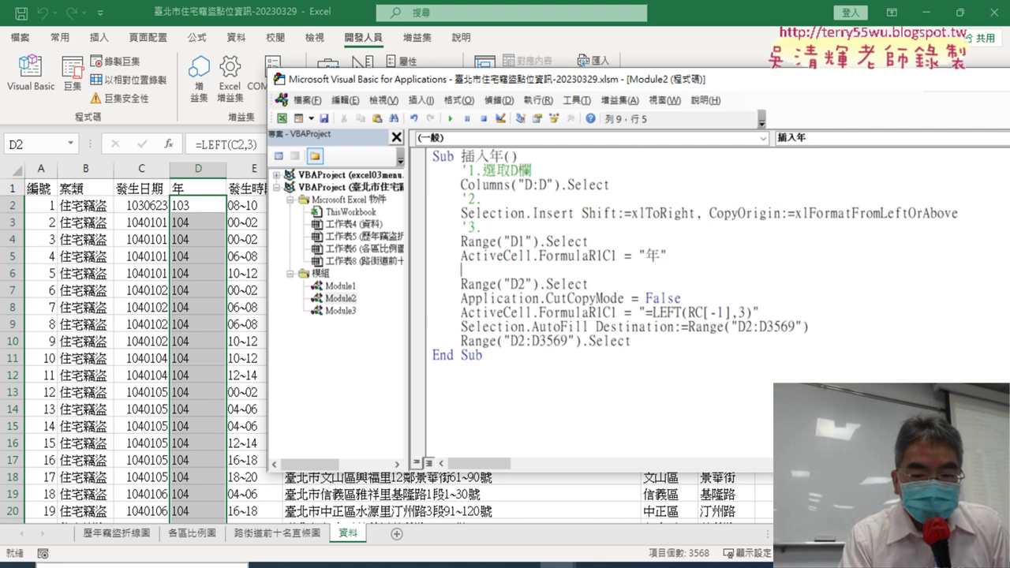
type("ㄘ")
type("'4.")
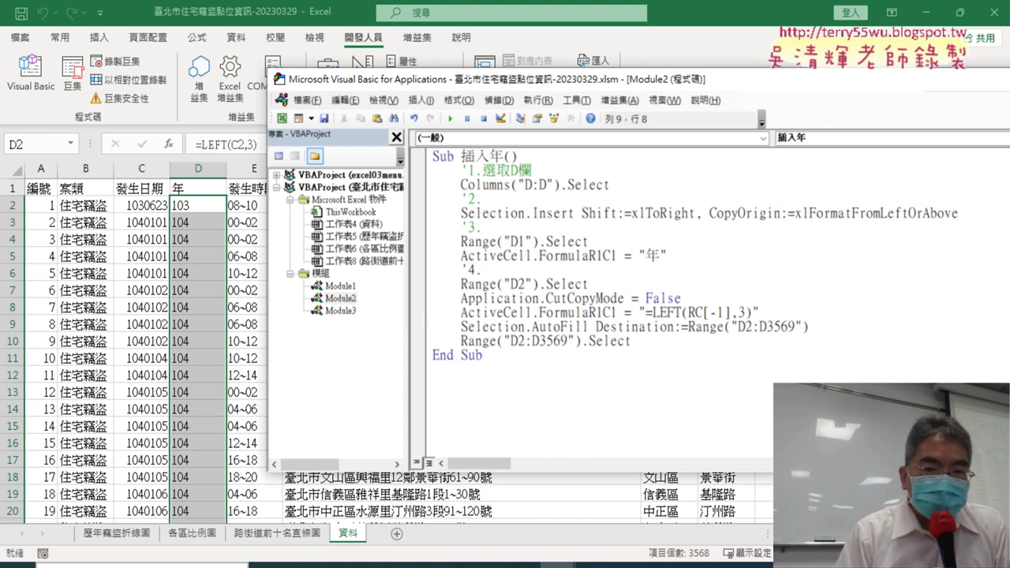
left_click(767, 314)
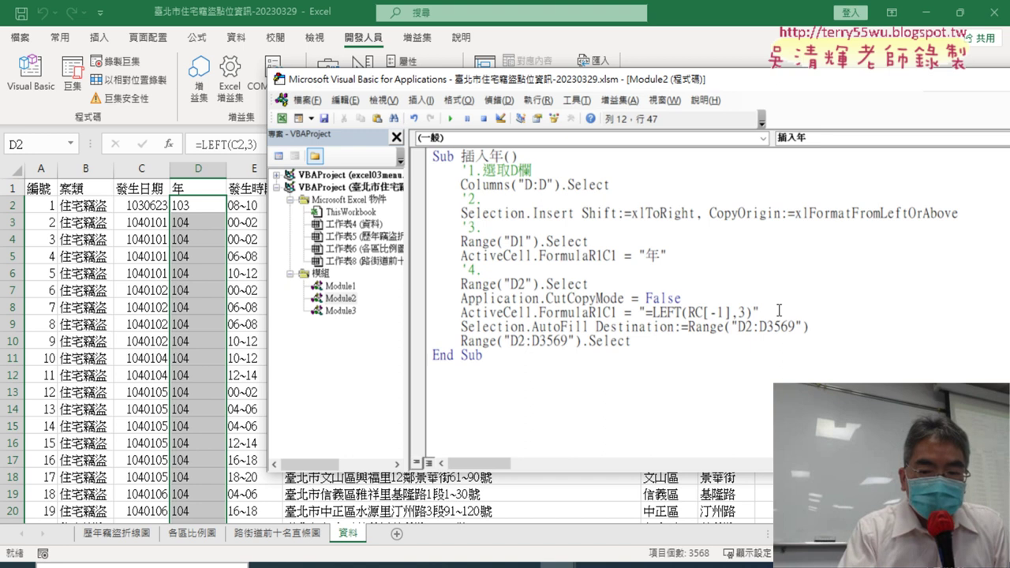
key("Return")
type("ㄅ")
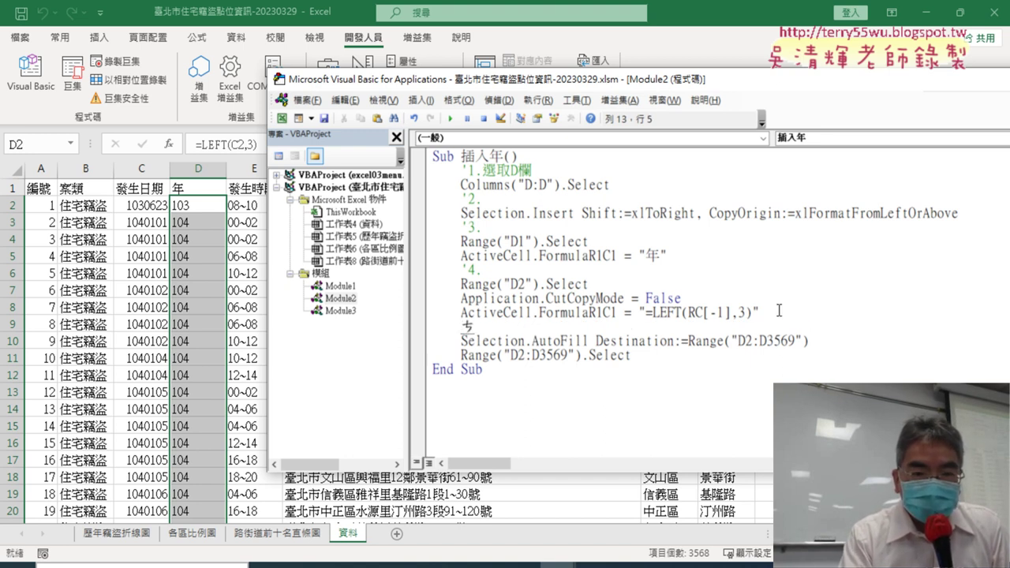
type("'5.")
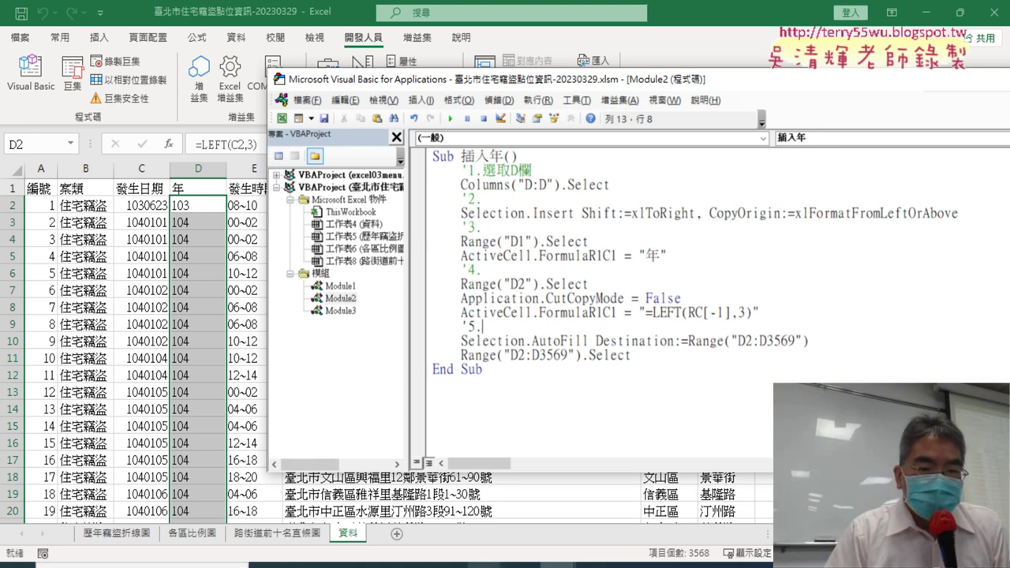
left_click(485, 565)
left_click(420, 493)
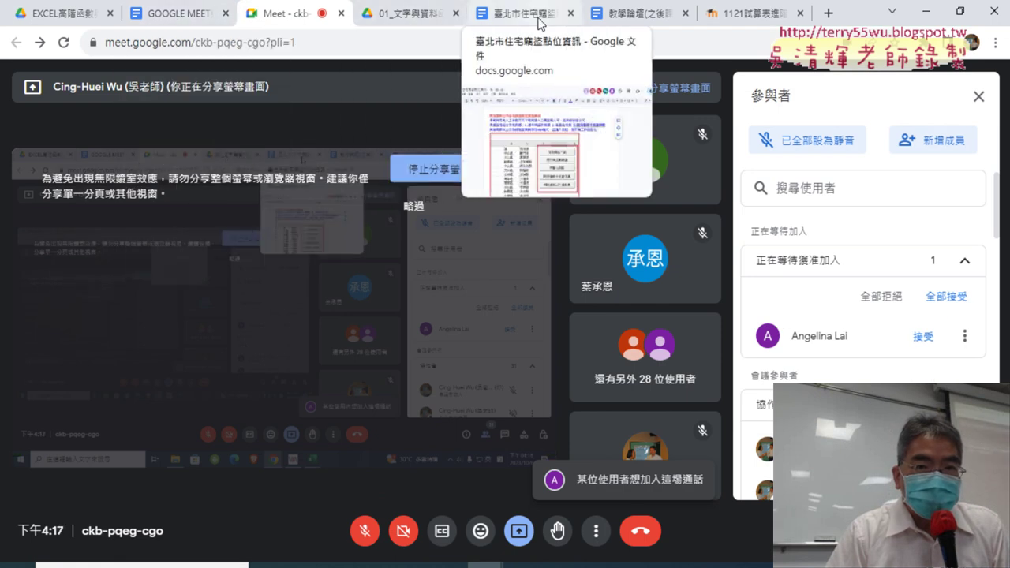
Step: In the 臺北市住宅竊盜點位資訊 document, select the fully commented 插入年 macro under 錄製巨集與註解
left_click(522, 17)
scroll(487, 185, "down", 5)
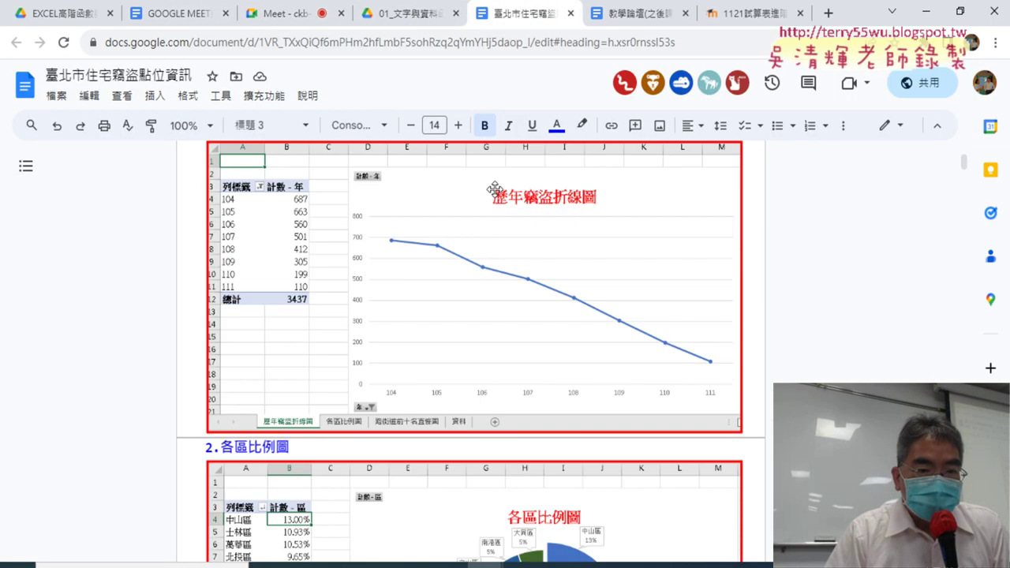
scroll(489, 184, "down", 5)
scroll(492, 183, "down", 5)
scroll(495, 182, "down", 5)
scroll(495, 183, "down", 5)
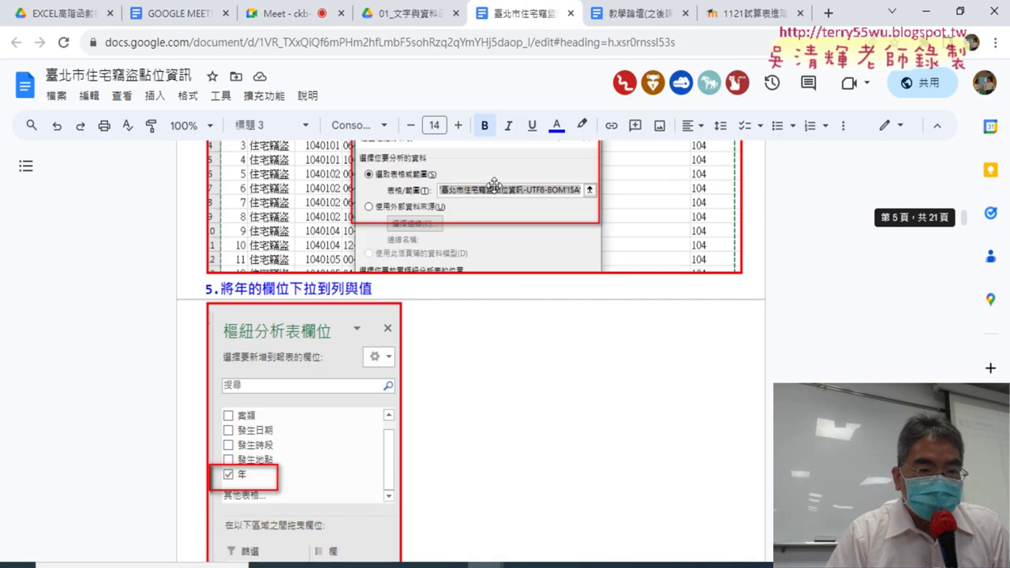
scroll(494, 184, "down", 5)
scroll(493, 186, "down", 5)
scroll(491, 187, "down", 5)
scroll(491, 187, "down", 5)
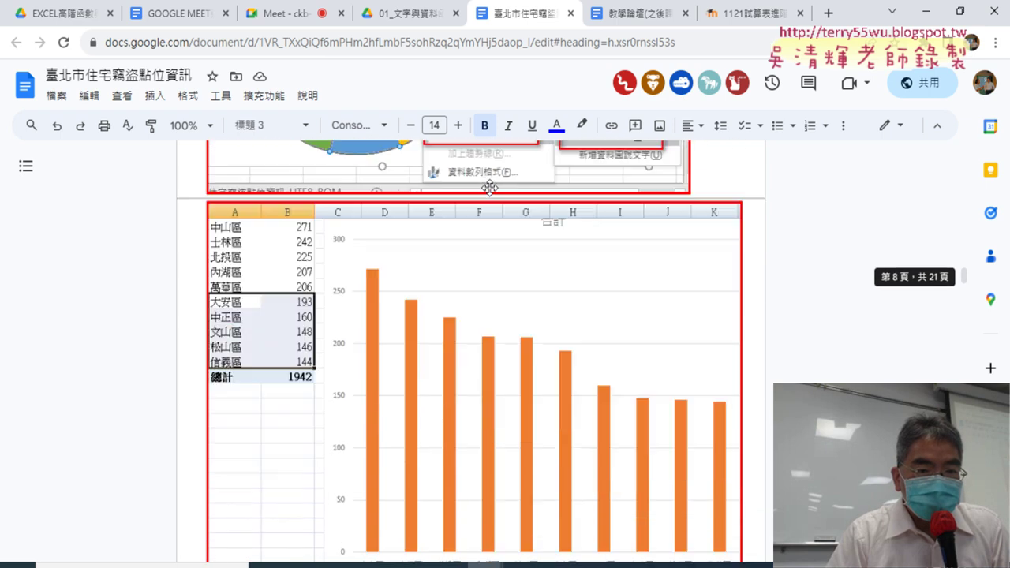
scroll(490, 187, "down", 5)
scroll(490, 185, "down", 5)
scroll(490, 185, "down", 5)
scroll(490, 185, "down", 5)
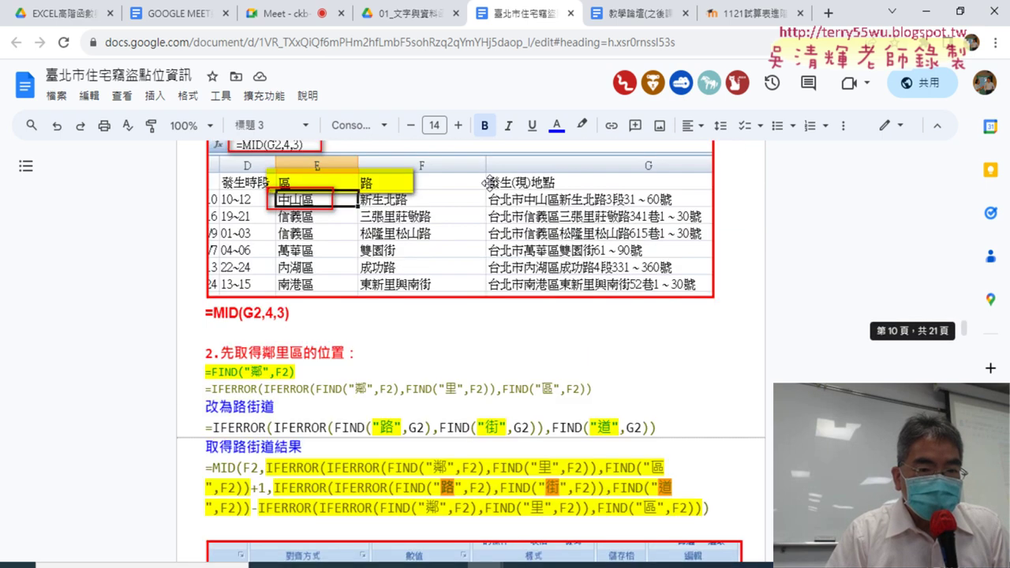
scroll(490, 184, "down", 5)
scroll(491, 185, "down", 5)
scroll(490, 185, "down", 5)
scroll(490, 185, "down", 5)
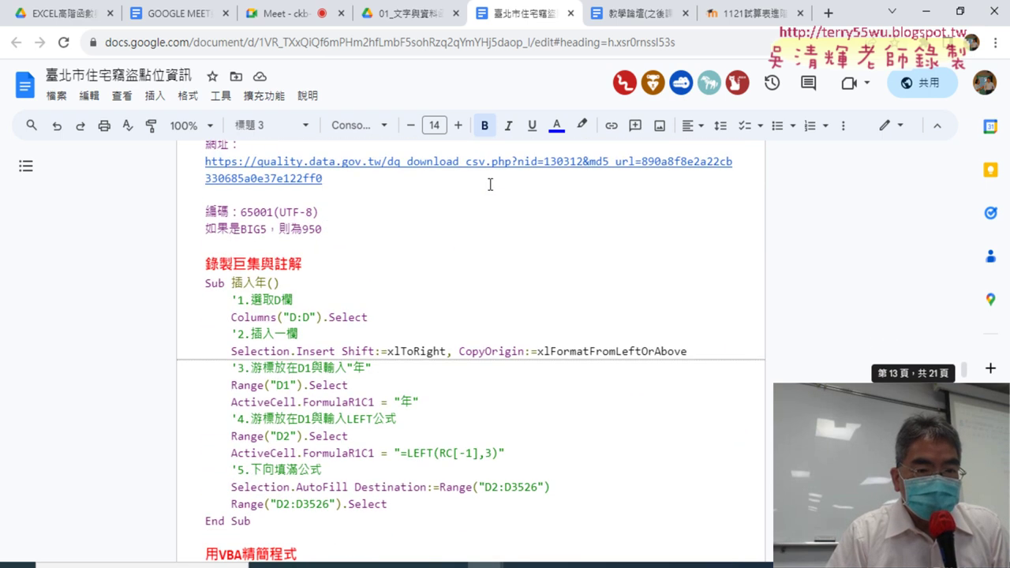
scroll(490, 184, "down", 2)
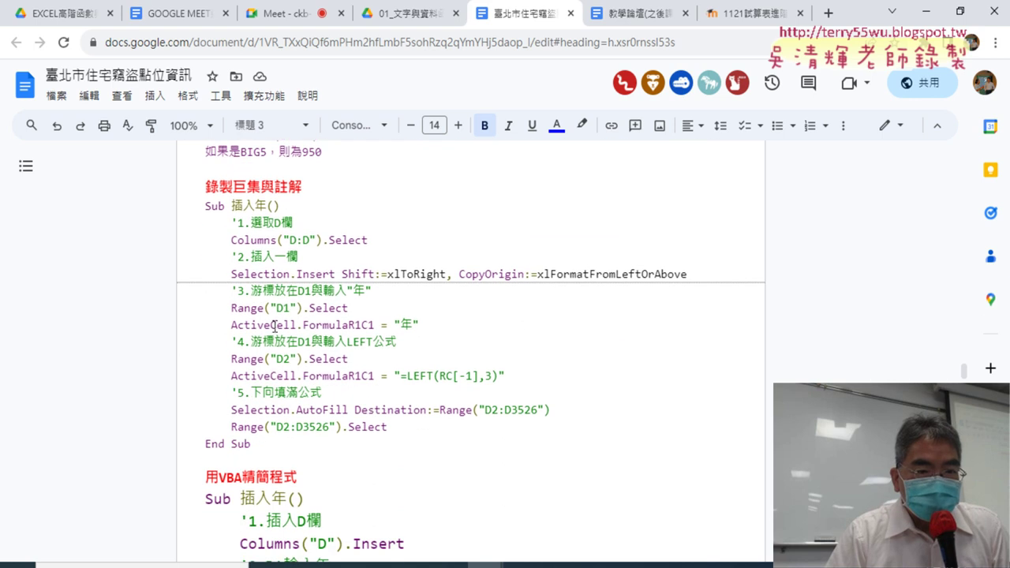
mouse_move(271, 454)
left_mouse_down()
mouse_move(226, 411)
mouse_move(192, 202)
left_mouse_up()
key("ctrl+c")
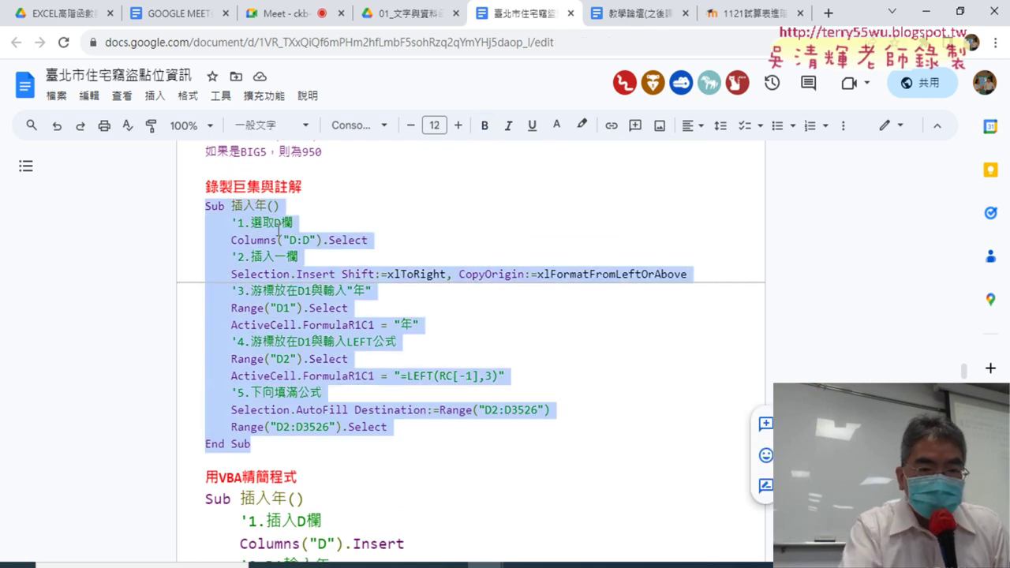
Step: Replace all code in Excel's VBA editor with the pasted, commented 插入年 macro
left_click(925, 12)
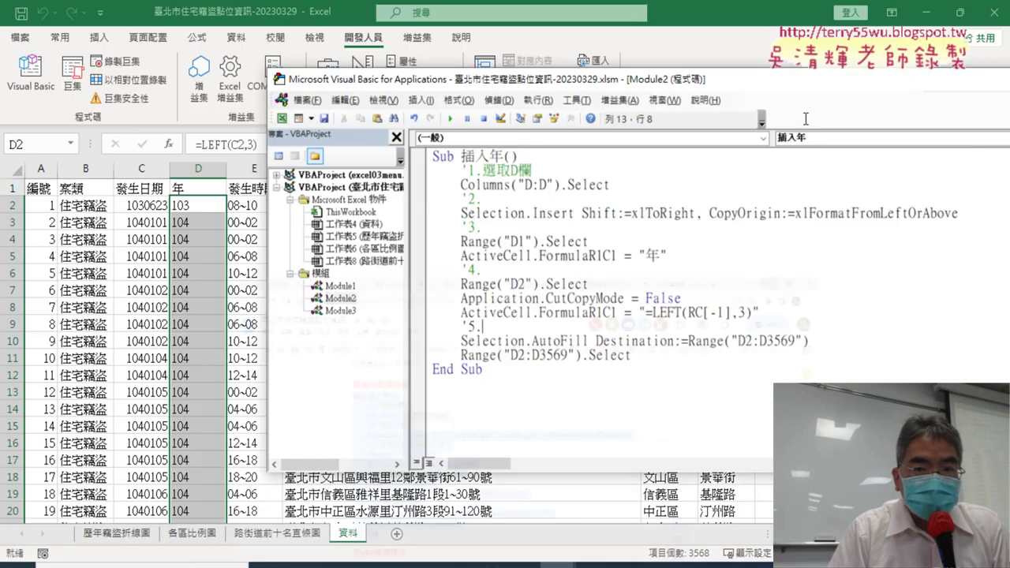
key("ctrl+a")
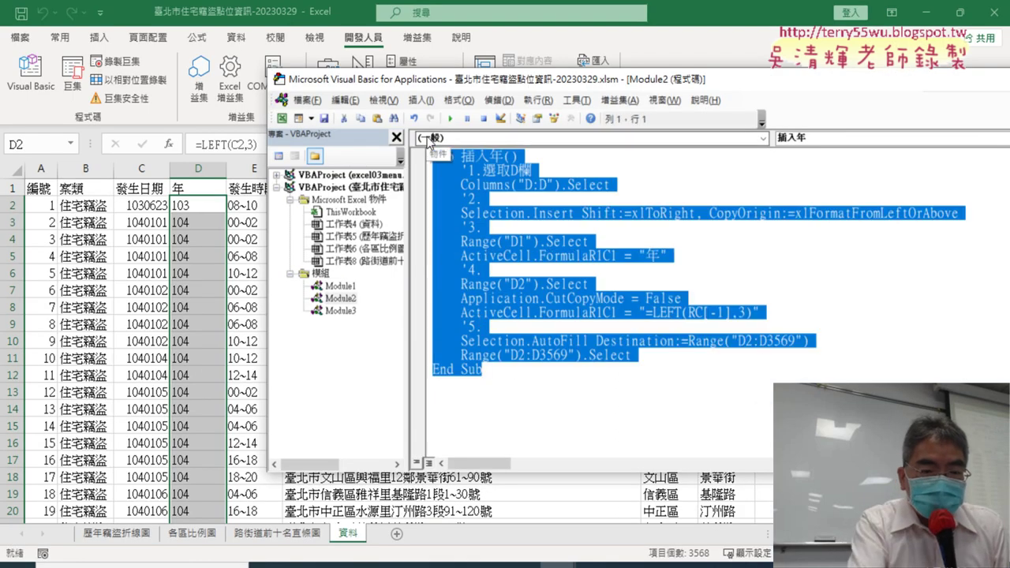
key("ctrl+v")
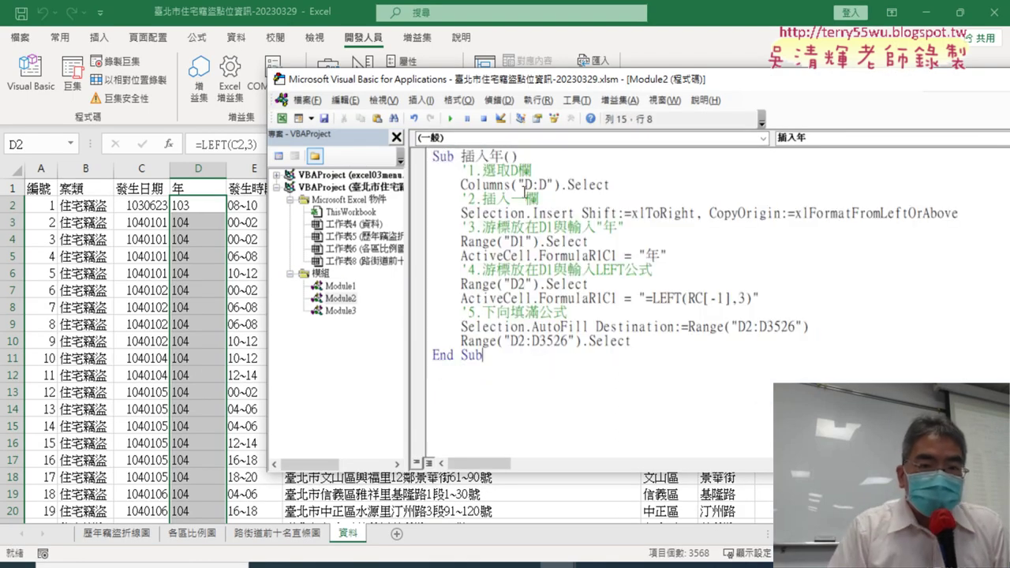
Step: Review the pasted macro's step 2 through step 5 comment lines
left_click_drag(540, 199, 460, 199)
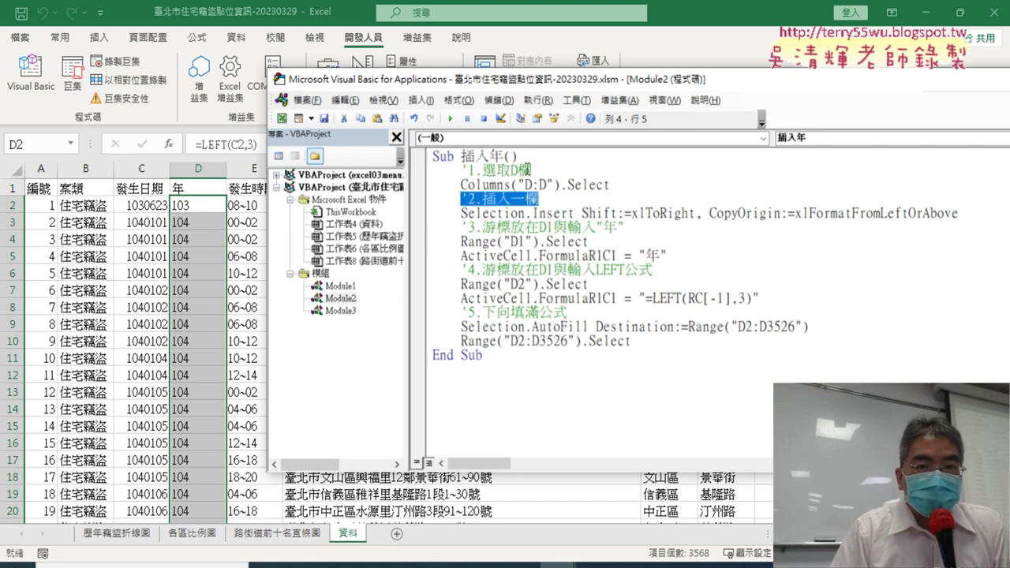
left_click(530, 169)
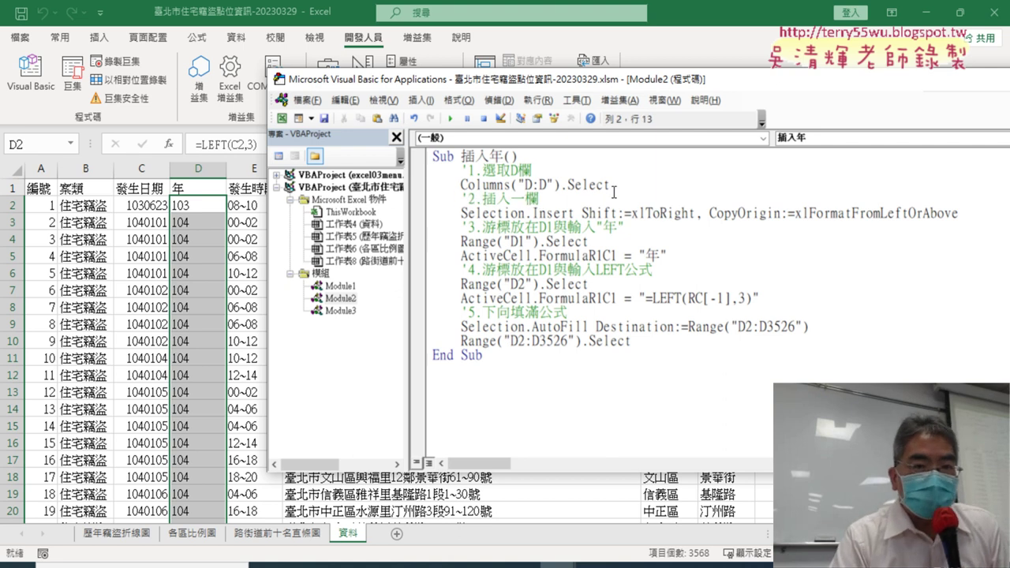
left_click(588, 203)
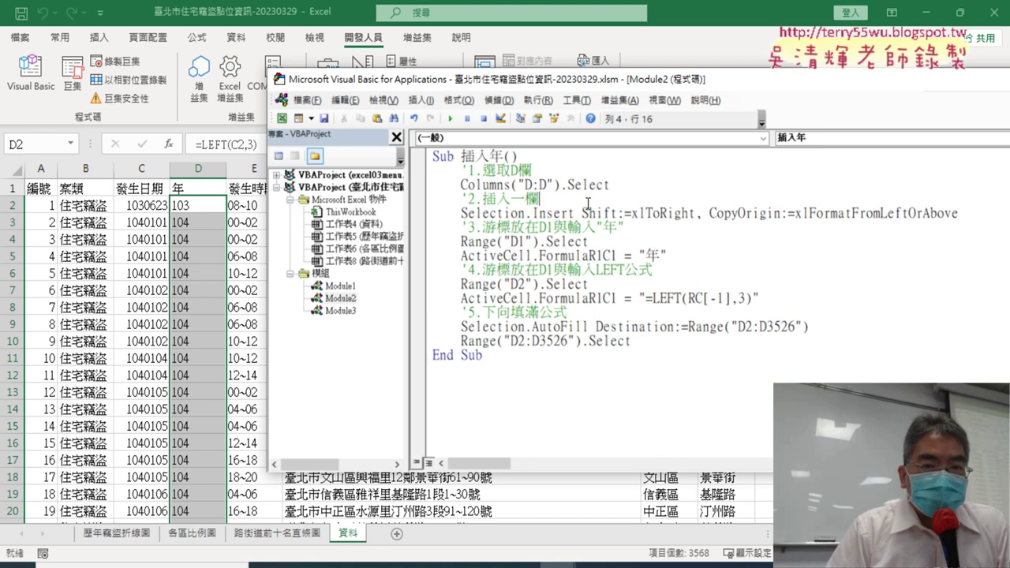
left_click(629, 232)
left_click(660, 271)
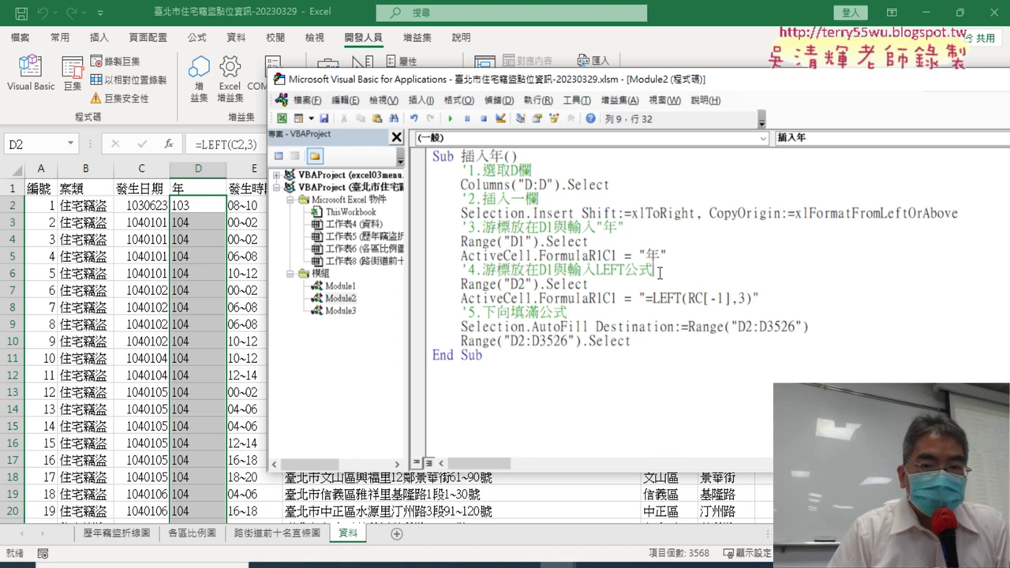
left_click(575, 313)
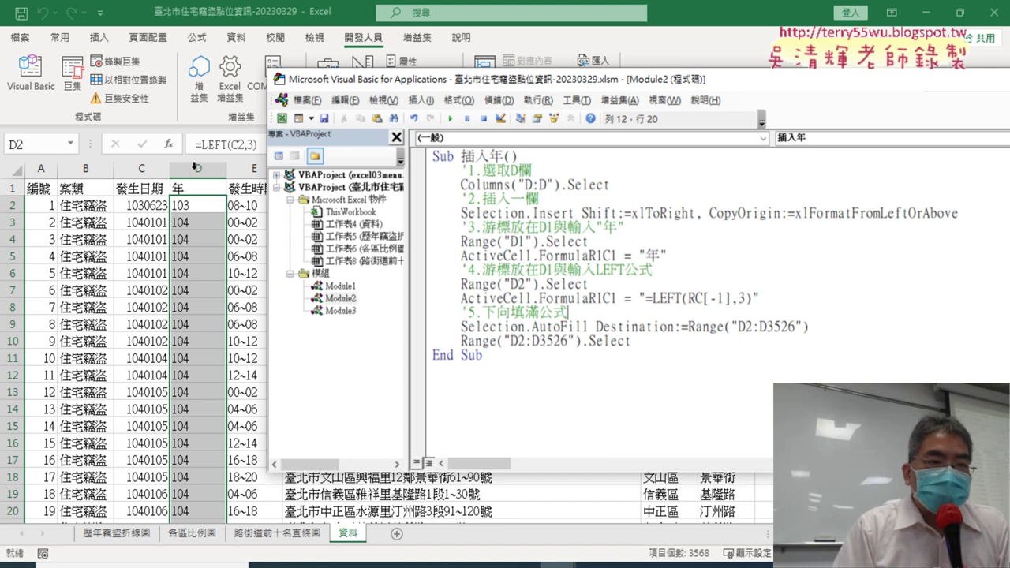
Step: Find 插入年 in the macro list, then inspect its D1 selection and step 3 comment lines
left_click(69, 85)
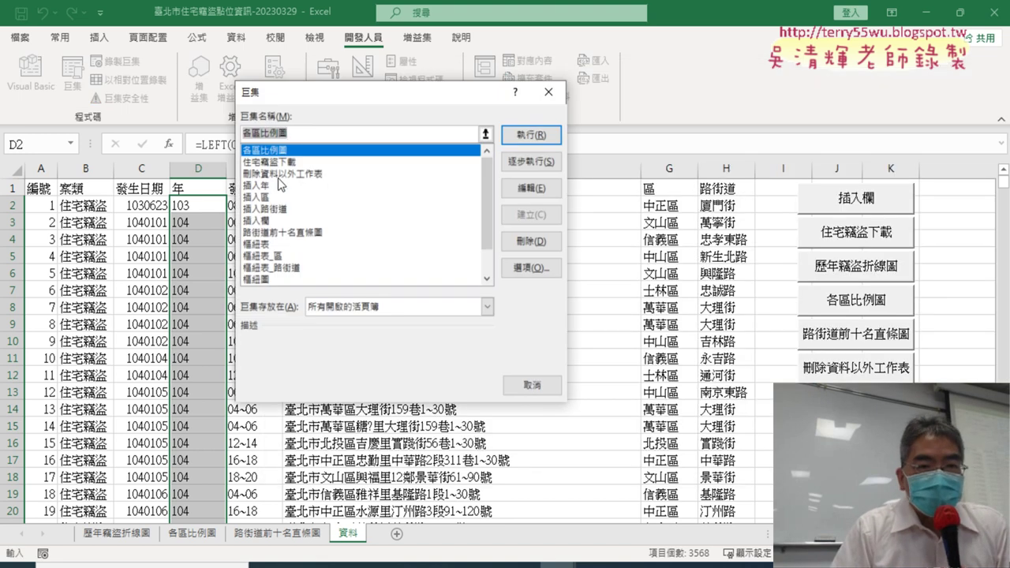
left_click(272, 186)
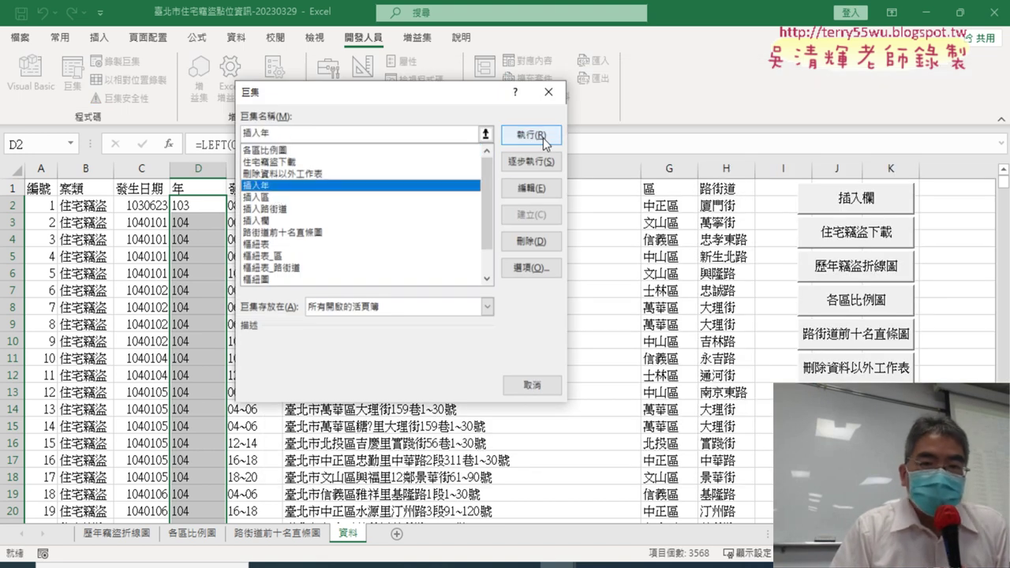
left_click(548, 92)
left_click(30, 75)
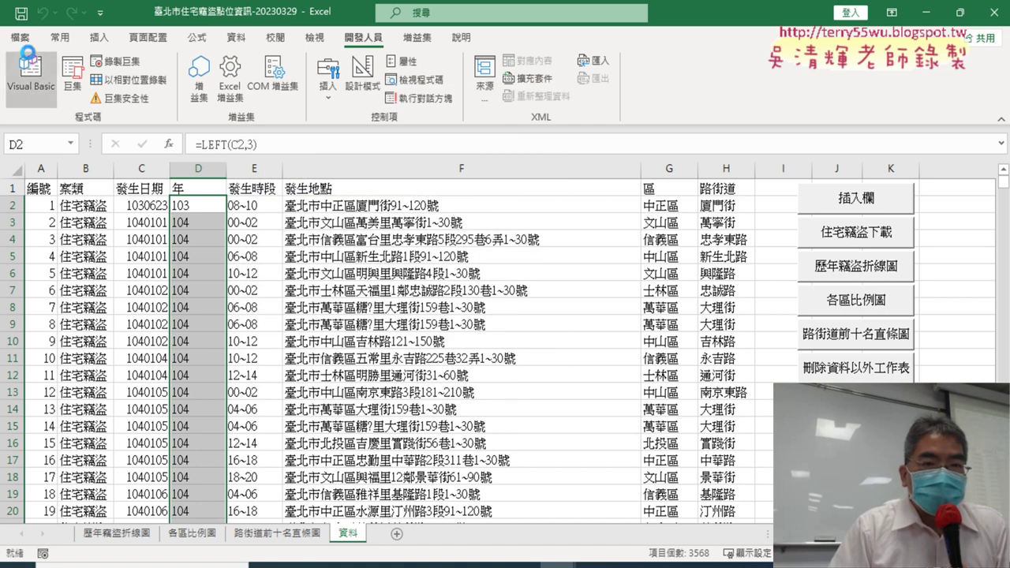
left_click(529, 213)
key("Down")
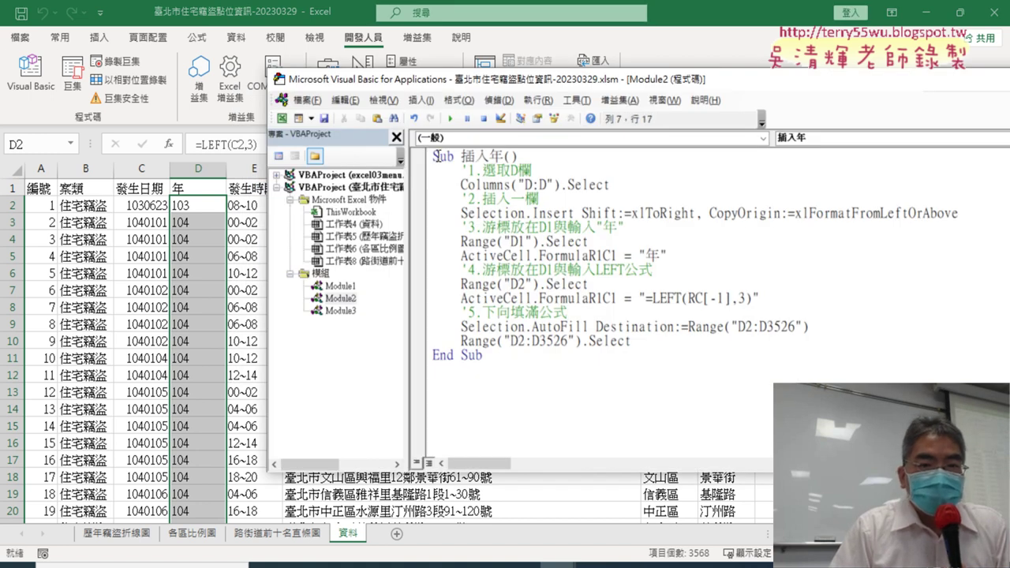
left_click(497, 228)
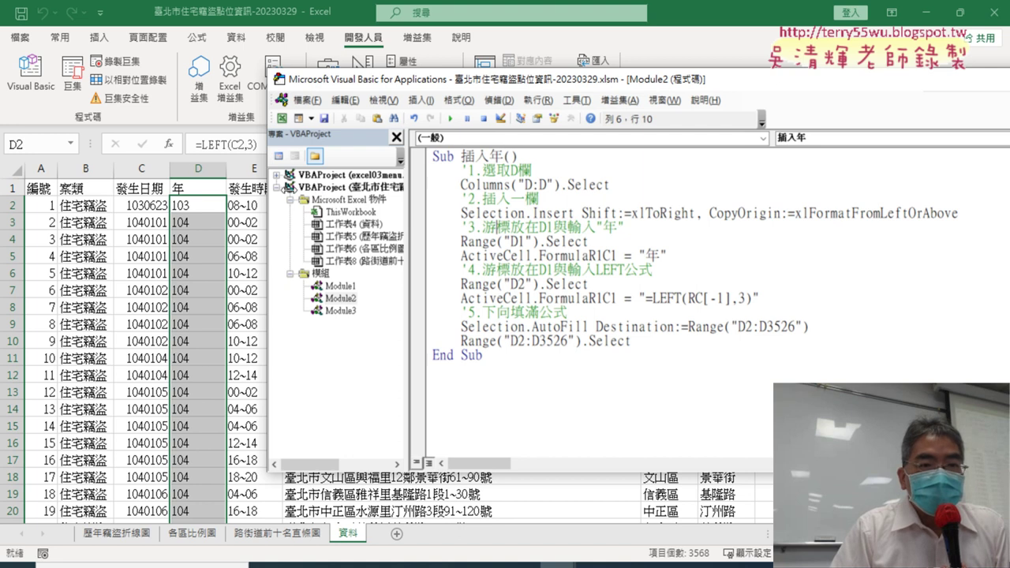
Step: Delete the 年 column D from the worksheet
left_click(192, 165)
right_click(205, 247)
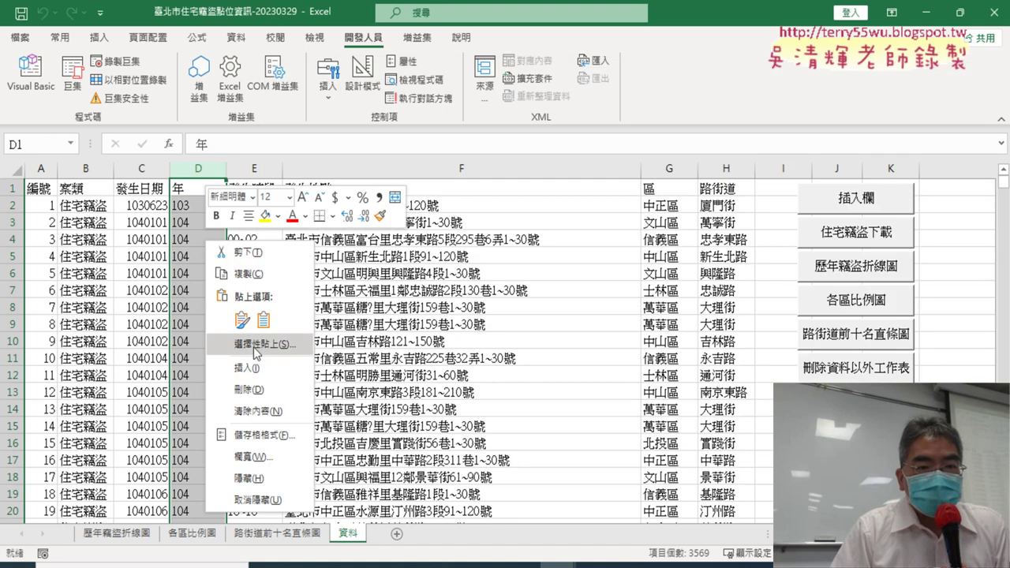
left_click(249, 389)
Step: Run the 插入年 macro from the VBA editor to rebuild column D
left_click(31, 79)
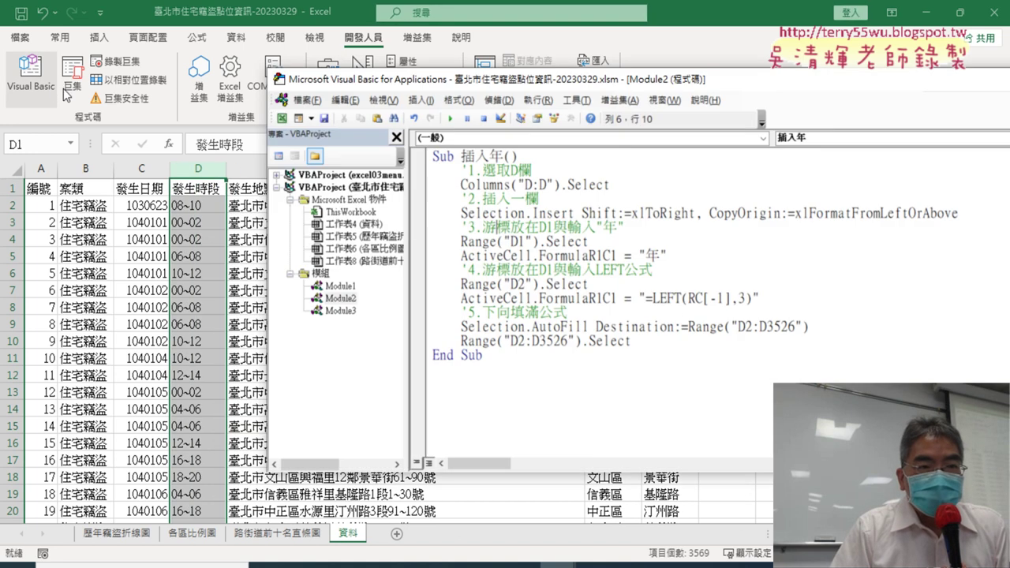
left_click(532, 241)
left_click(450, 120)
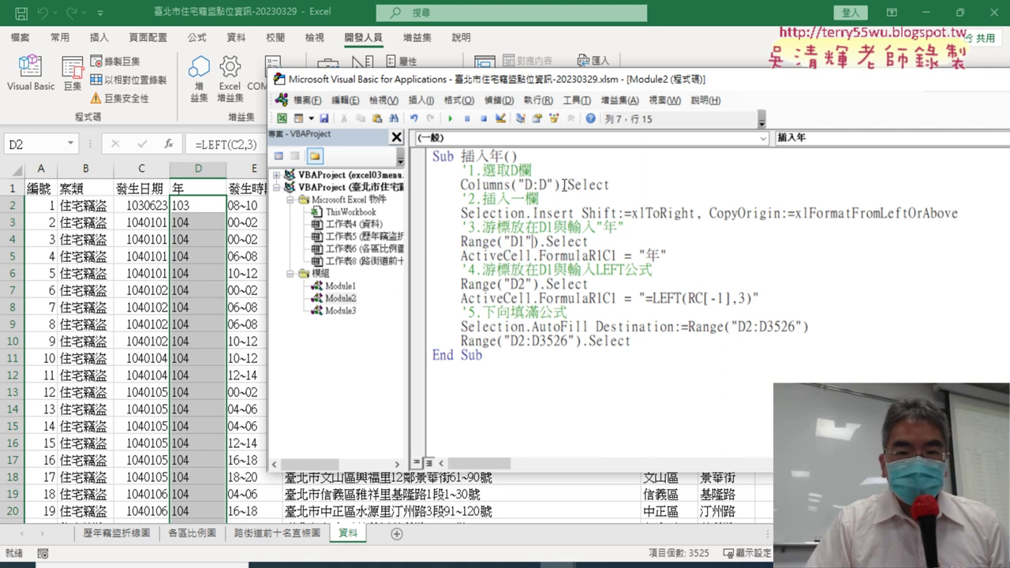
left_click_drag(560, 184, 618, 192)
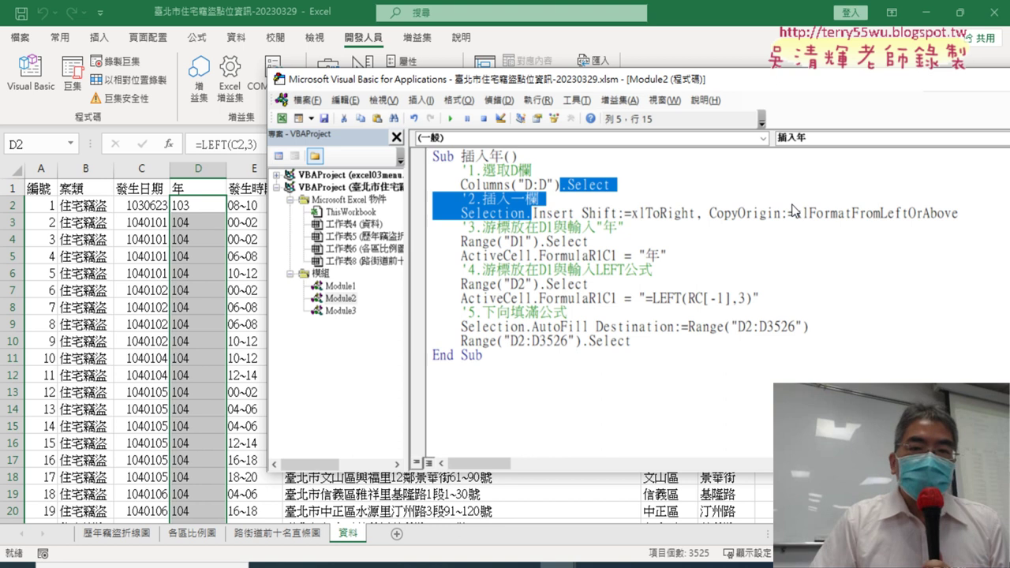
left_click_drag(566, 184, 612, 184)
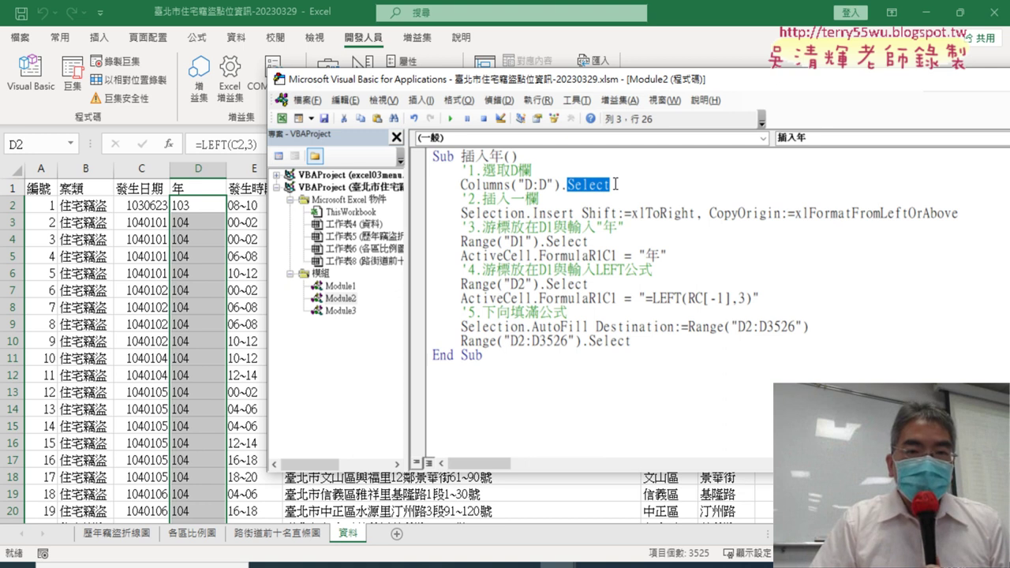
left_click_drag(461, 213, 527, 213)
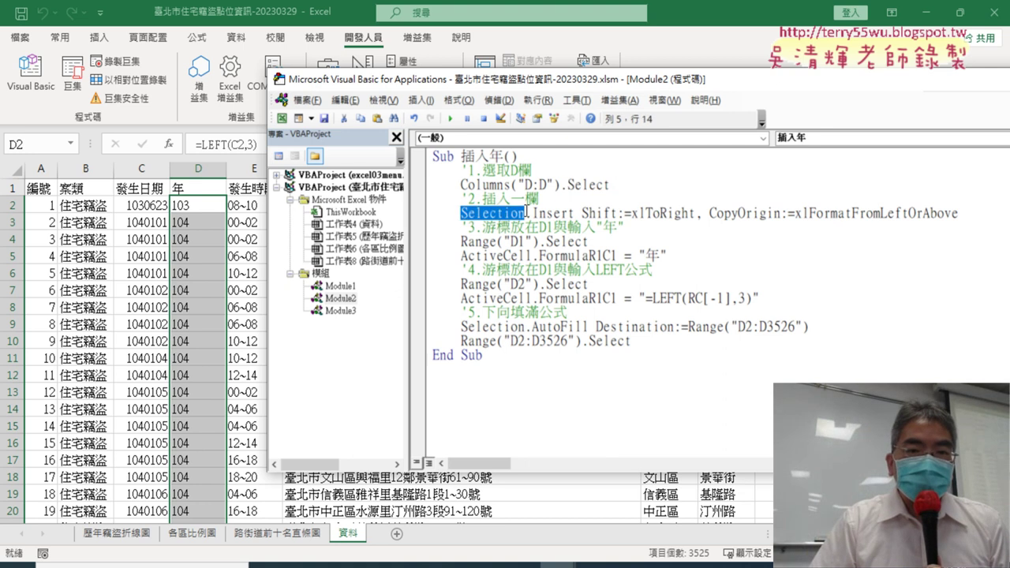
left_click(581, 184)
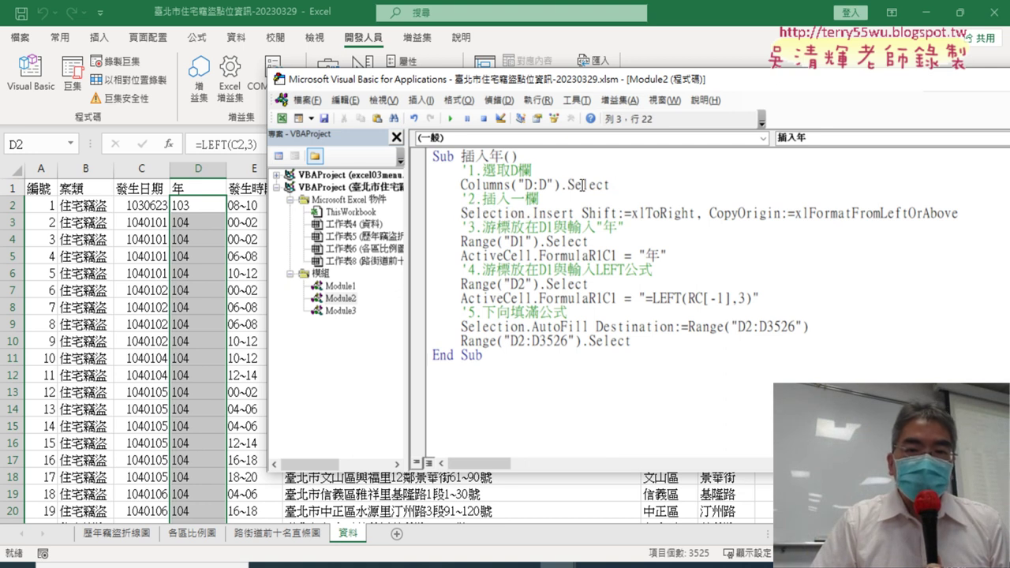
left_click_drag(526, 213, 468, 213)
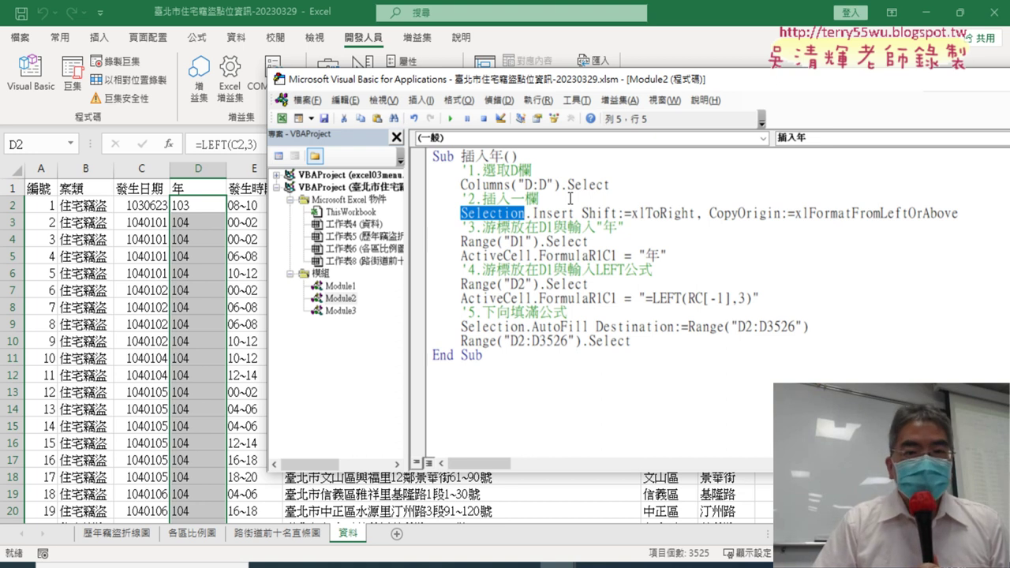
mouse_move(562, 186)
left_mouse_down()
mouse_move(622, 197)
mouse_move(528, 213)
left_mouse_up()
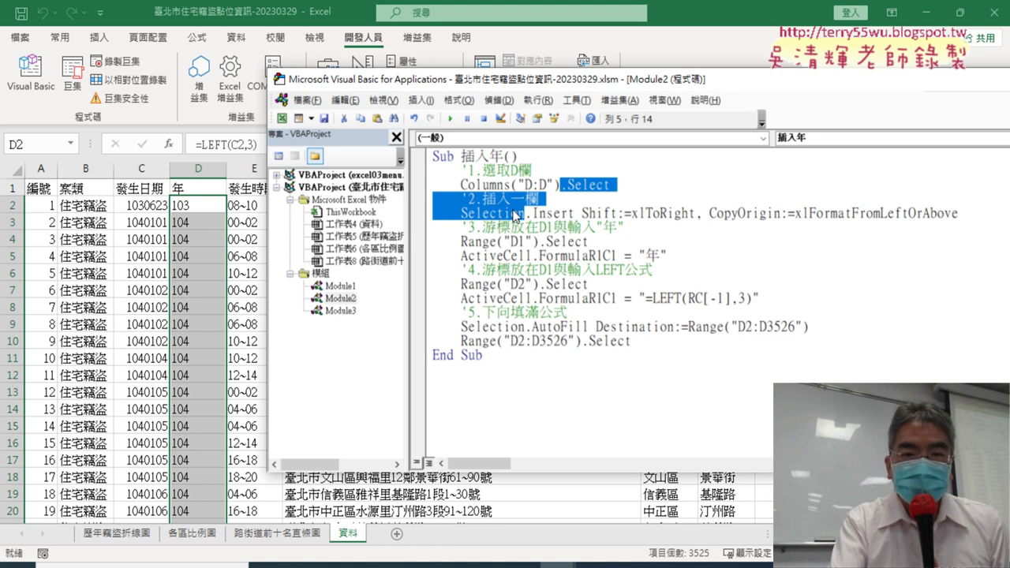
Step: Trial-delete the select step and the Insert arguments, then undo back to the recorded code
key("Delete")
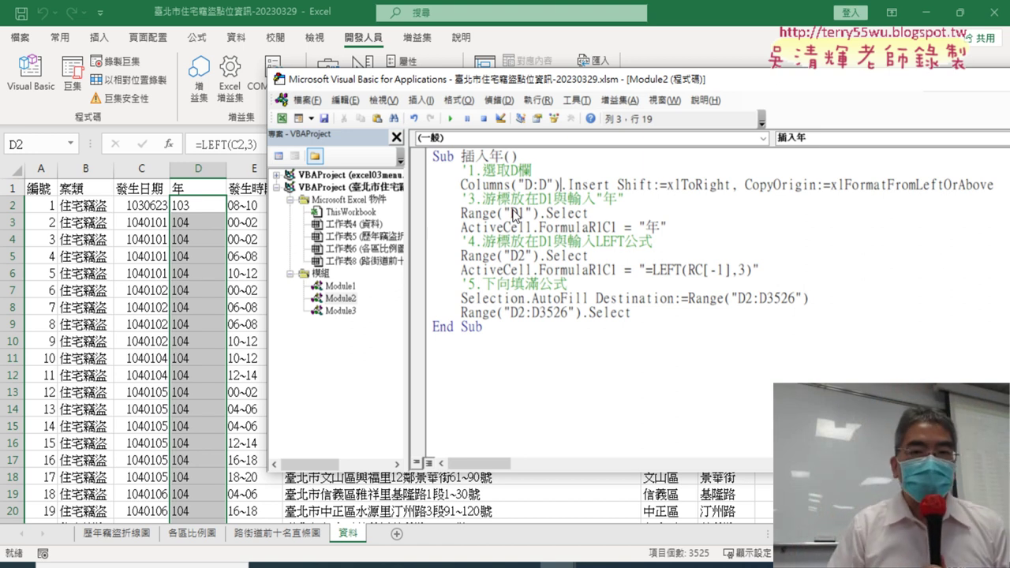
left_click_drag(611, 184, 684, 194)
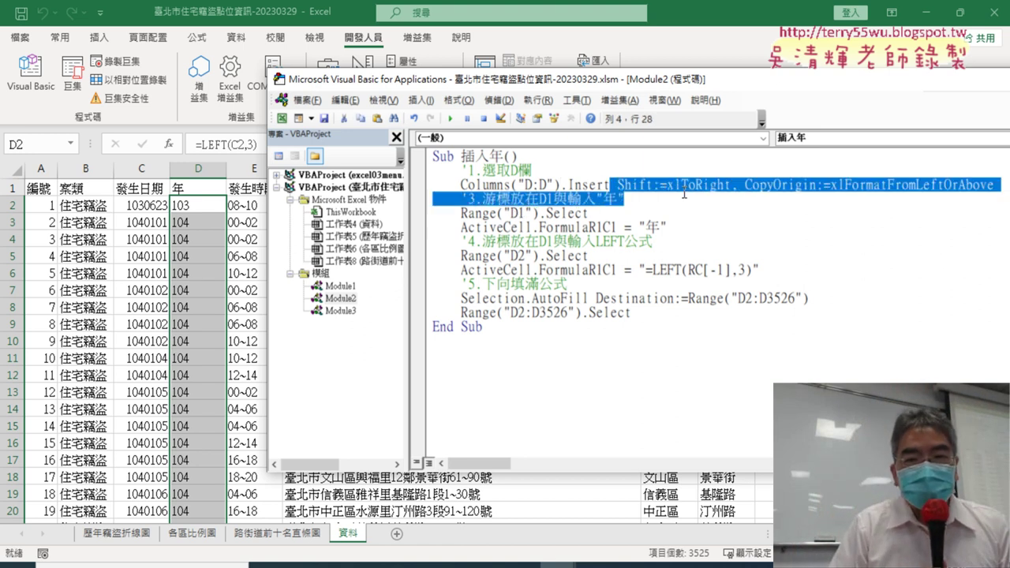
left_click_drag(915, 194, 996, 185)
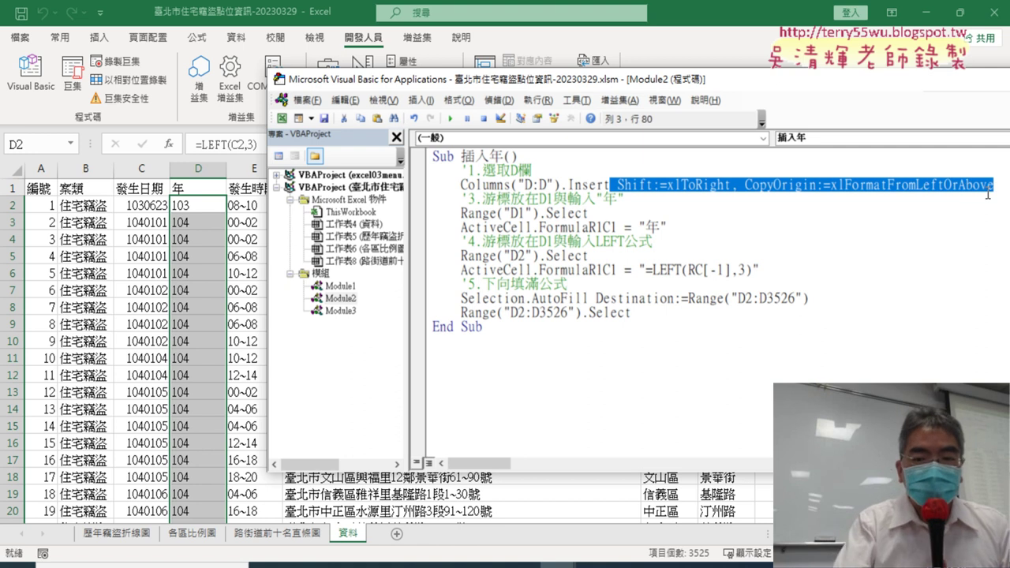
key("Delete")
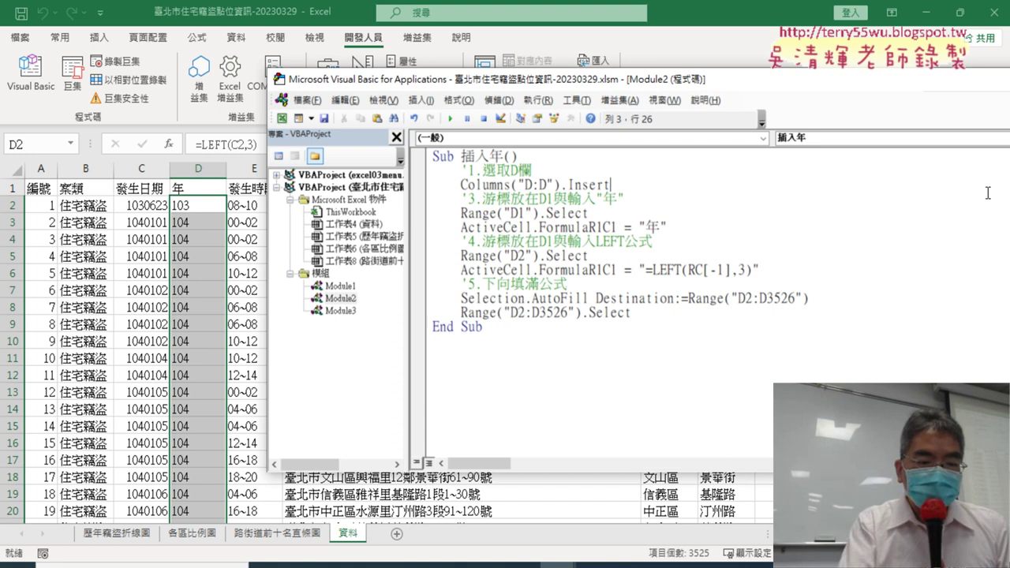
key("ctrl+z")
key("ctrl+z")
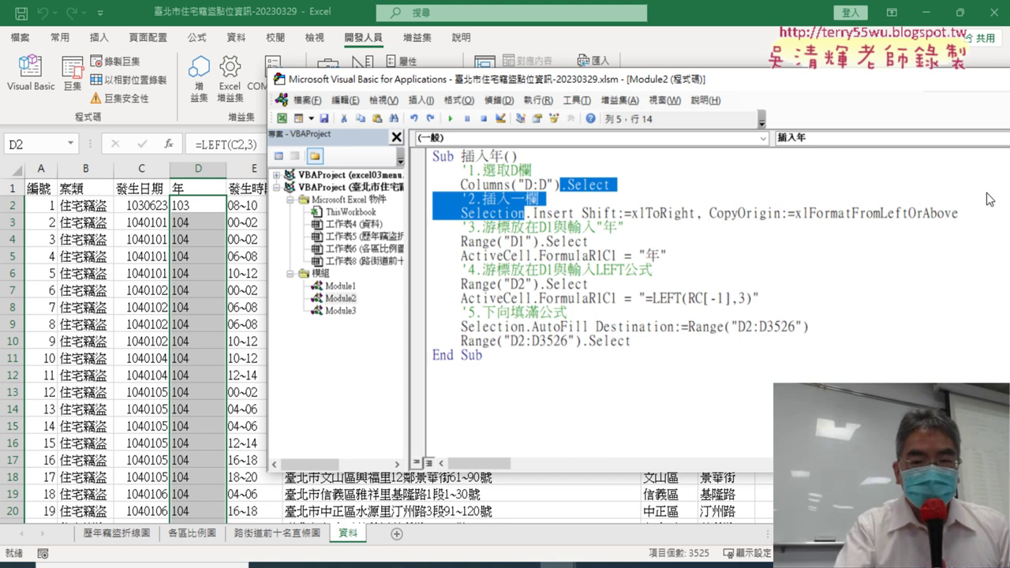
Step: Cut the column insert down to Columns("D:D").Insert, dropping the select step and Shift/CopyOrigin arguments
key("Delete")
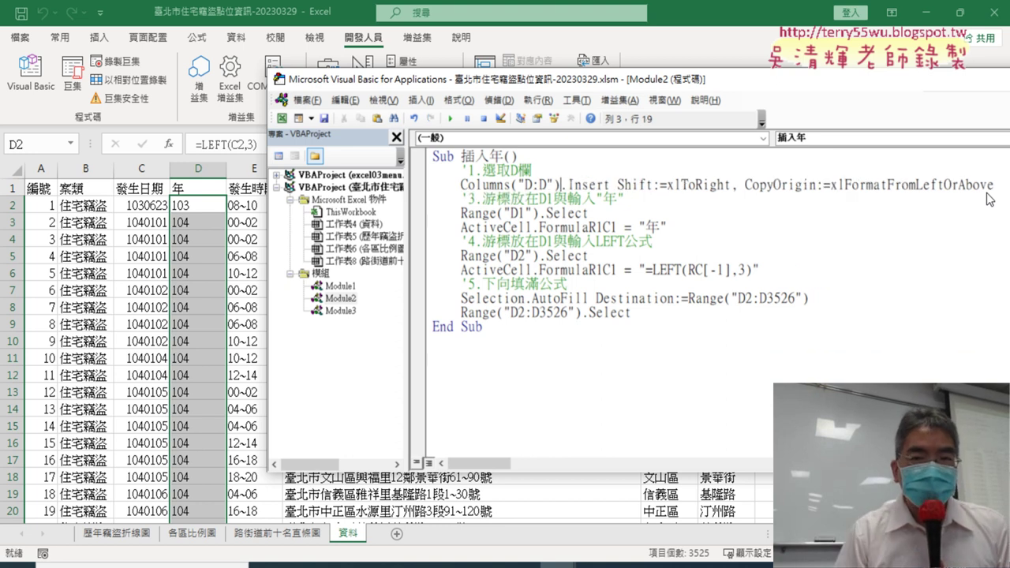
left_click_drag(618, 185, 994, 186)
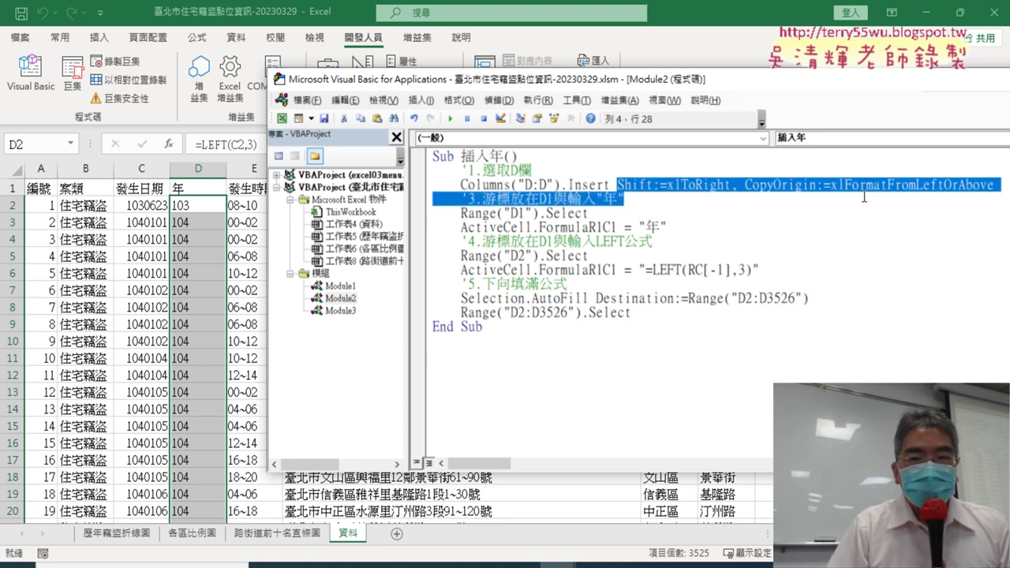
key("Delete")
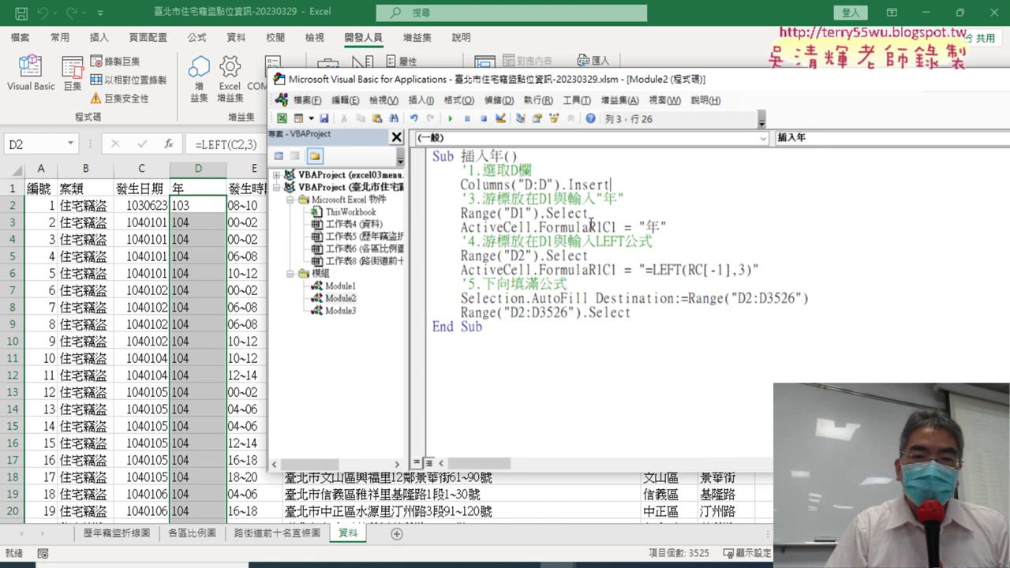
mouse_move(543, 216)
left_mouse_down()
mouse_move(602, 214)
mouse_move(620, 227)
left_mouse_up()
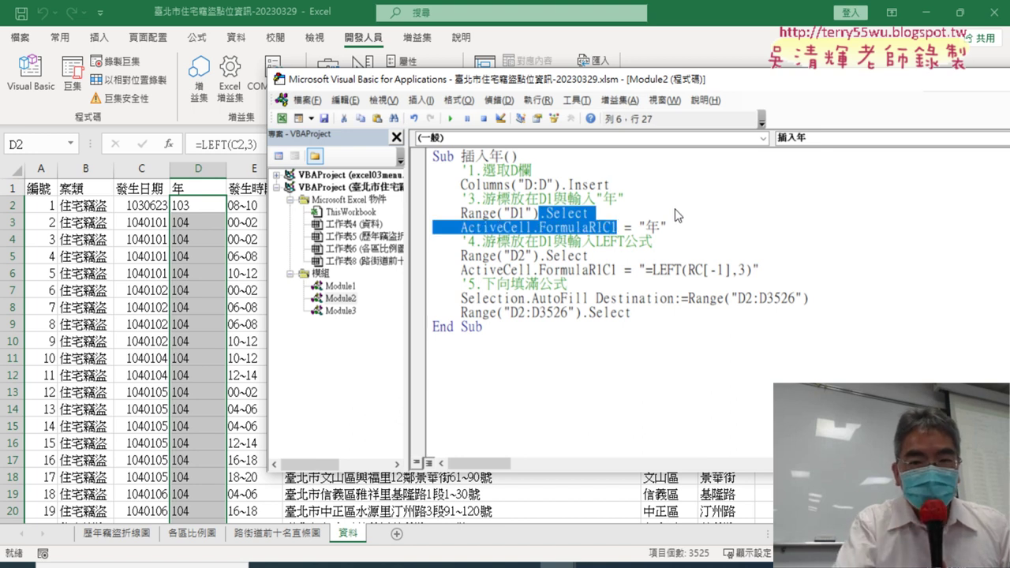
Step: Collapse the D1 select and ActiveCell lines into Range("D1") = "年"
key("Delete")
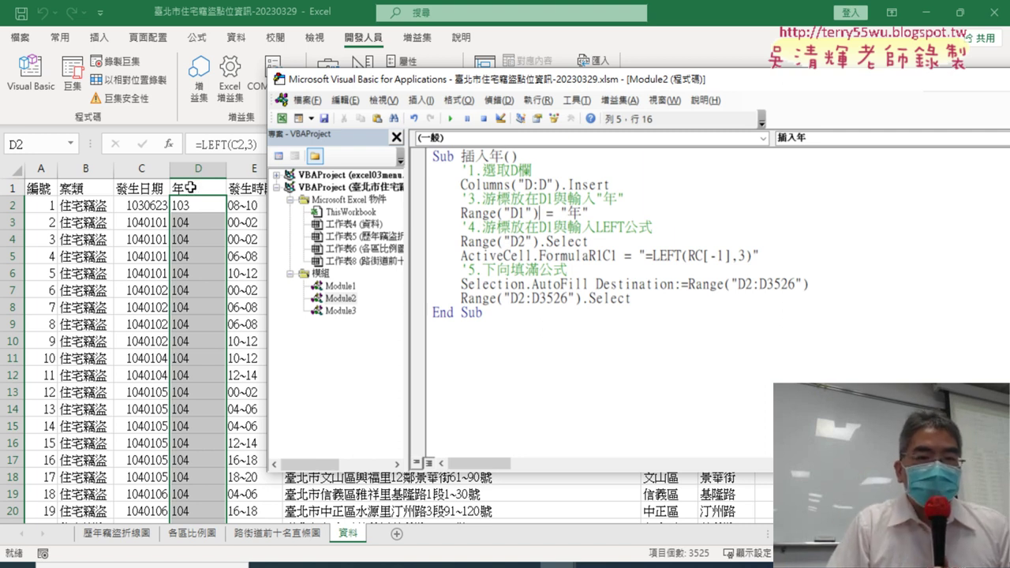
left_click_drag(596, 213, 565, 213)
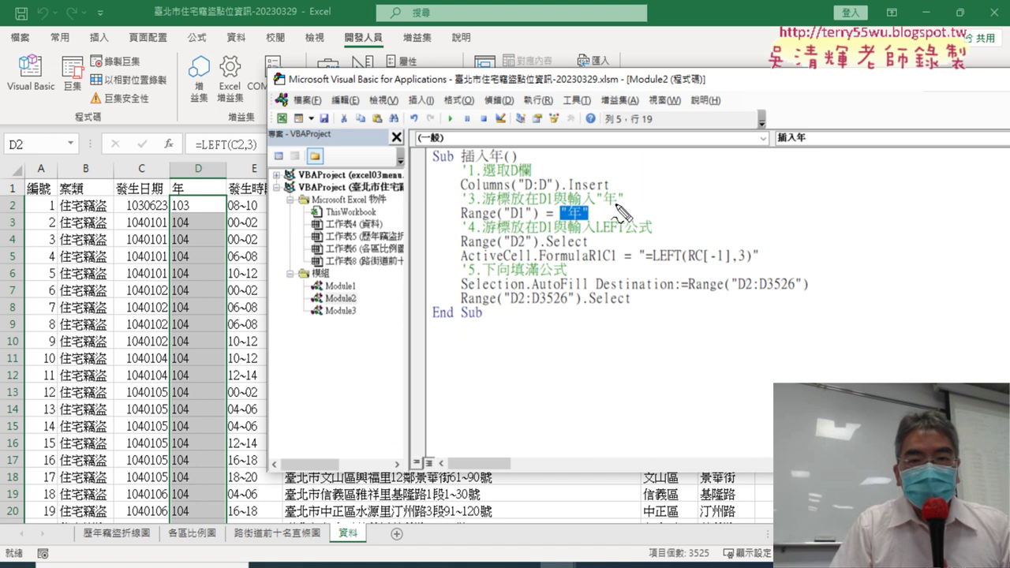
mouse_move(576, 223)
left_mouse_down()
mouse_move(566, 196)
mouse_move(514, 194)
left_mouse_up()
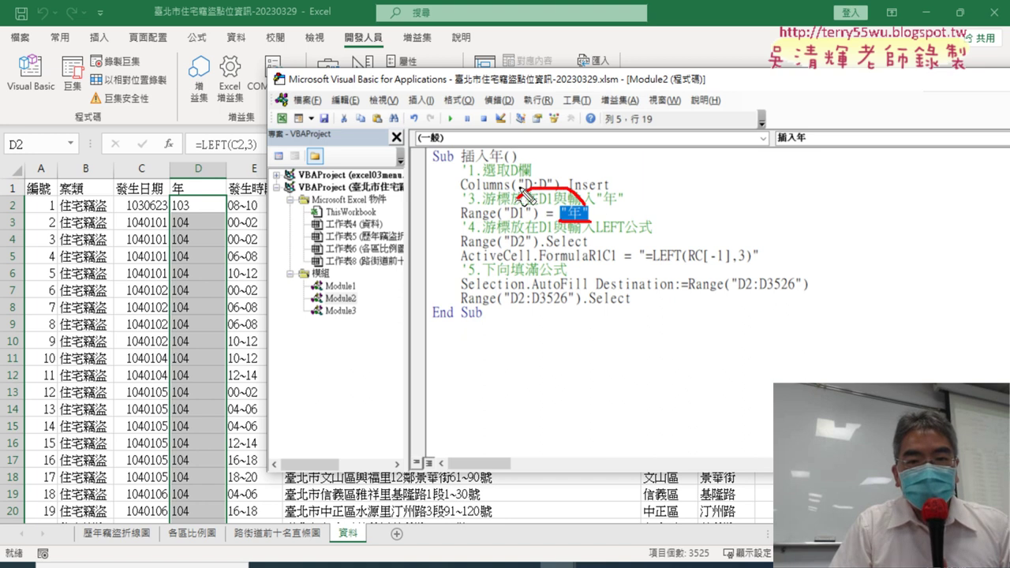
left_click_drag(466, 222, 537, 228)
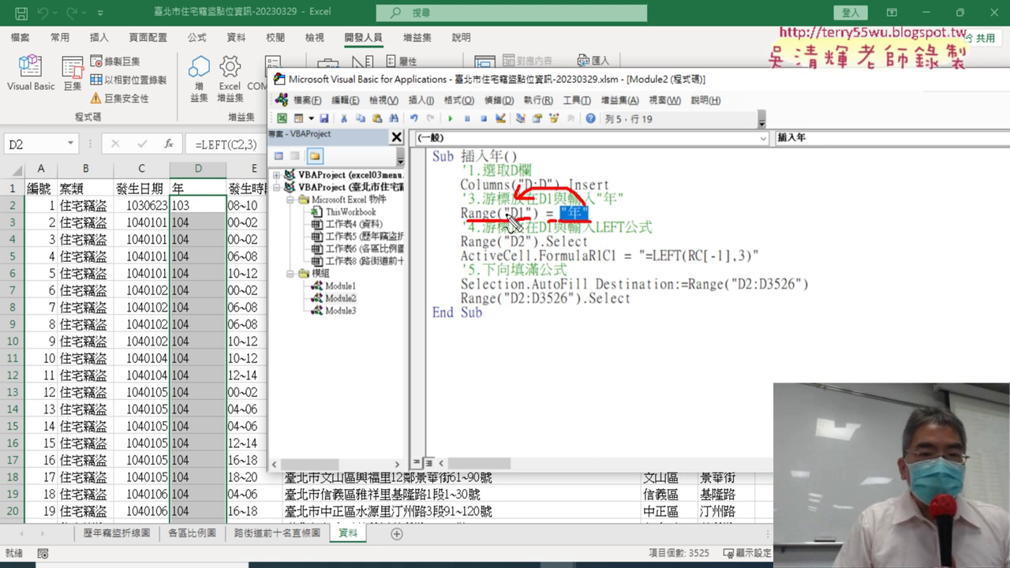
mouse_move(203, 196)
left_mouse_down()
mouse_move(175, 176)
mouse_move(233, 197)
mouse_move(197, 208)
left_mouse_up()
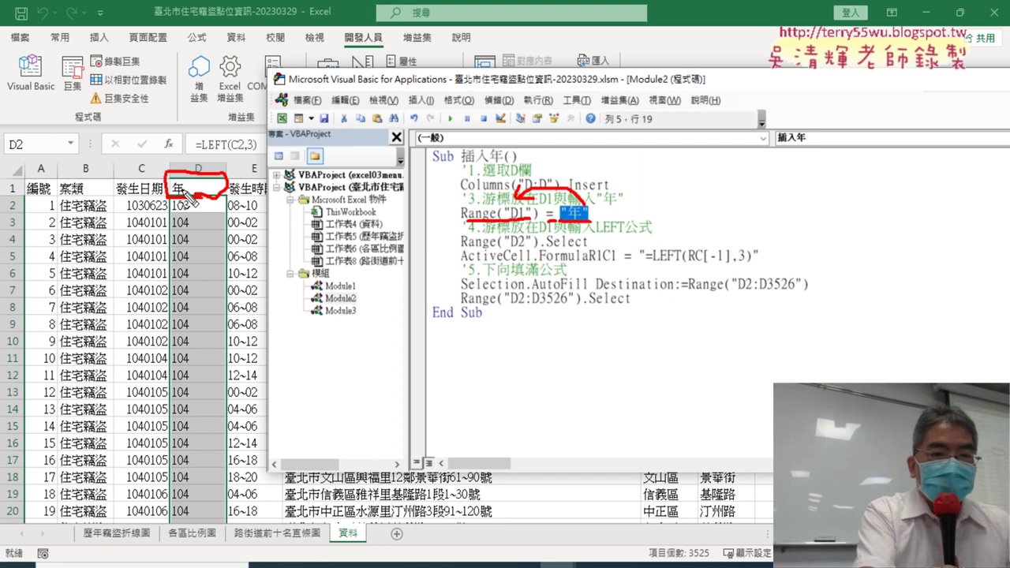
key("Escape")
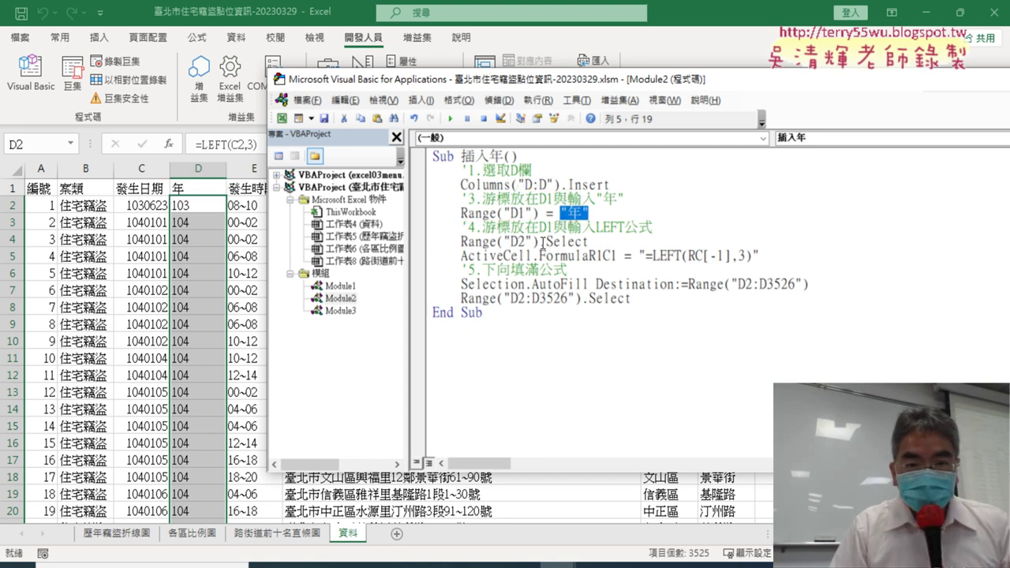
left_click_drag(537, 244, 629, 259)
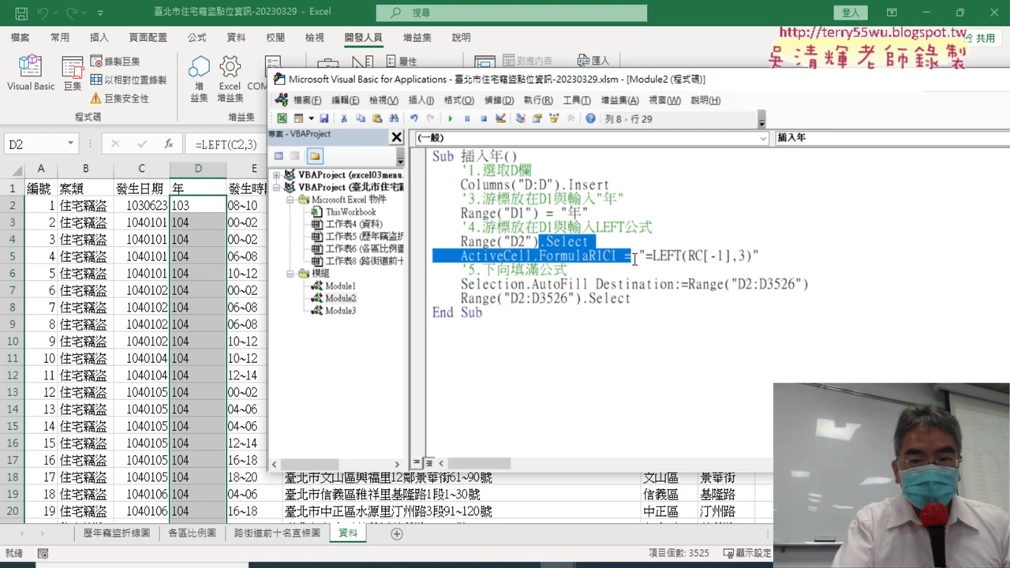
Step: Remove the D2 select step and test-run the macro, dismissing the resulting compile error
key("Delete")
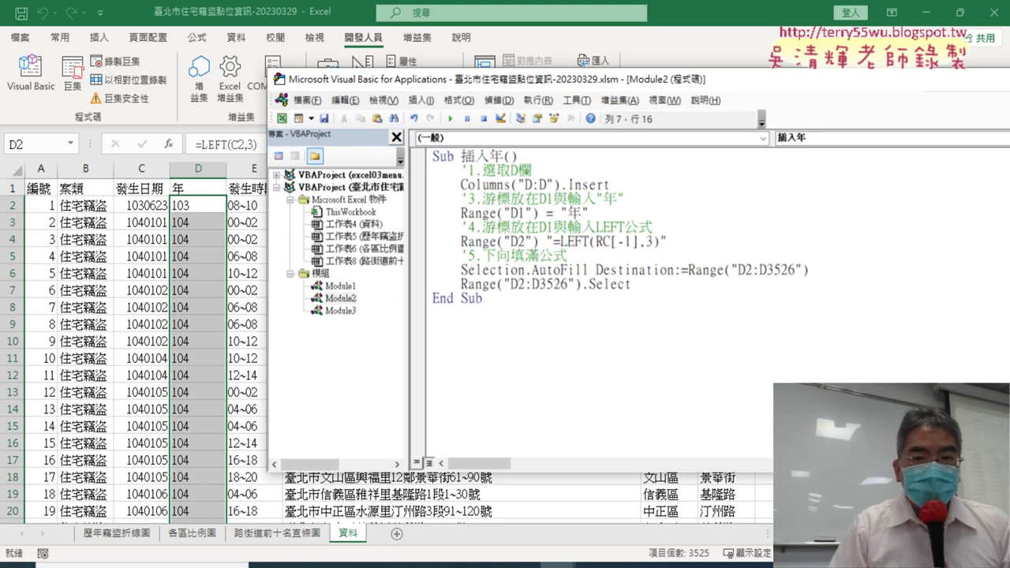
left_click(715, 282)
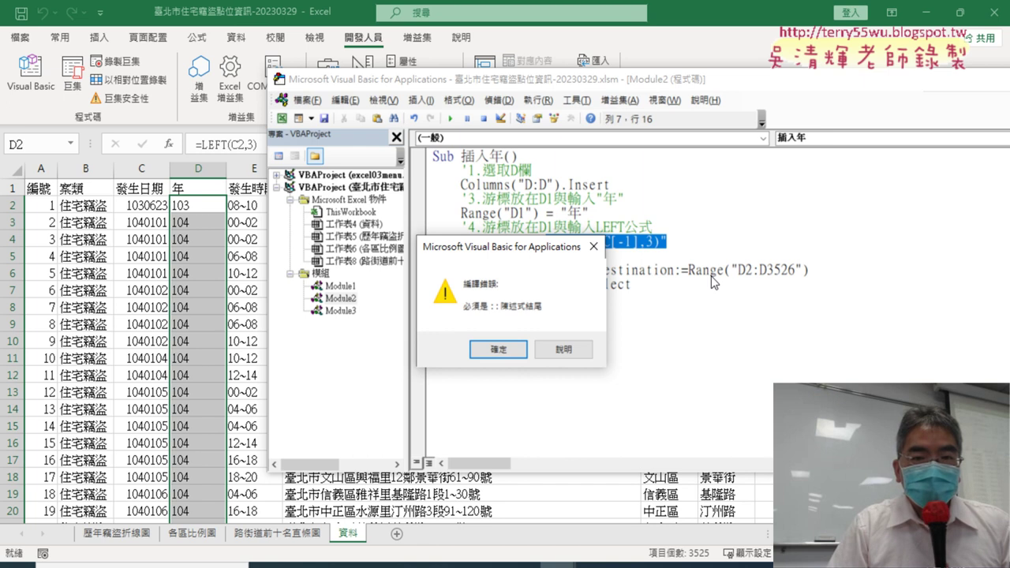
left_click(509, 351)
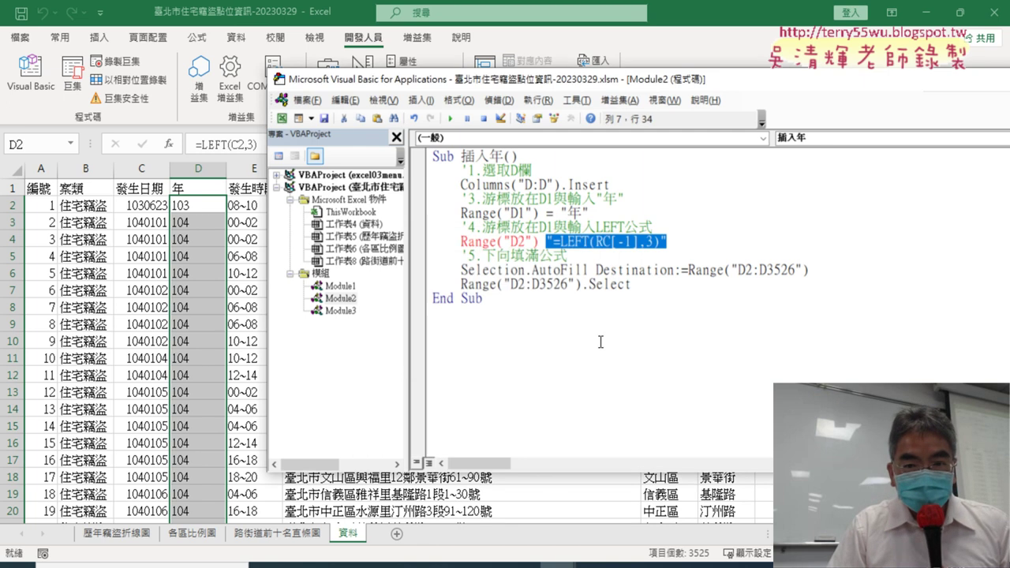
Step: Insert '=' after Range("D2") so the line reads Range("D2") = "=LEFT(RC[-1],3)"
left_click(542, 241)
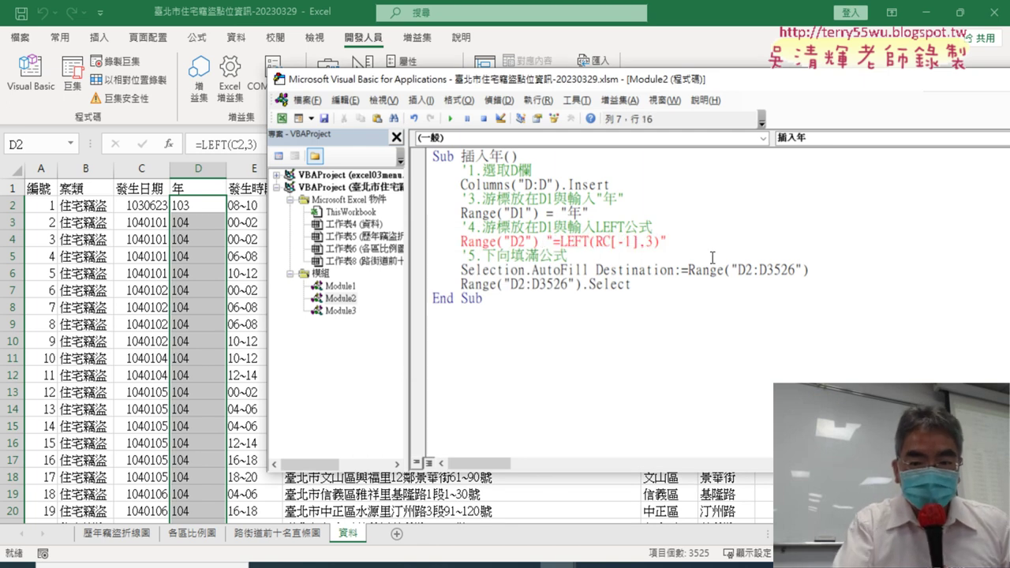
type("=")
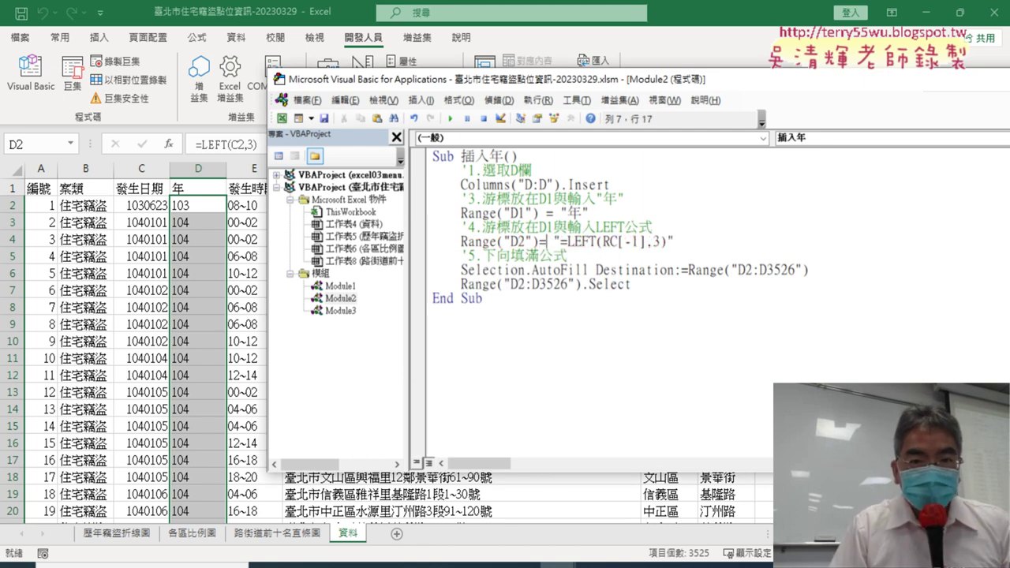
left_click(600, 325)
double_click(573, 245)
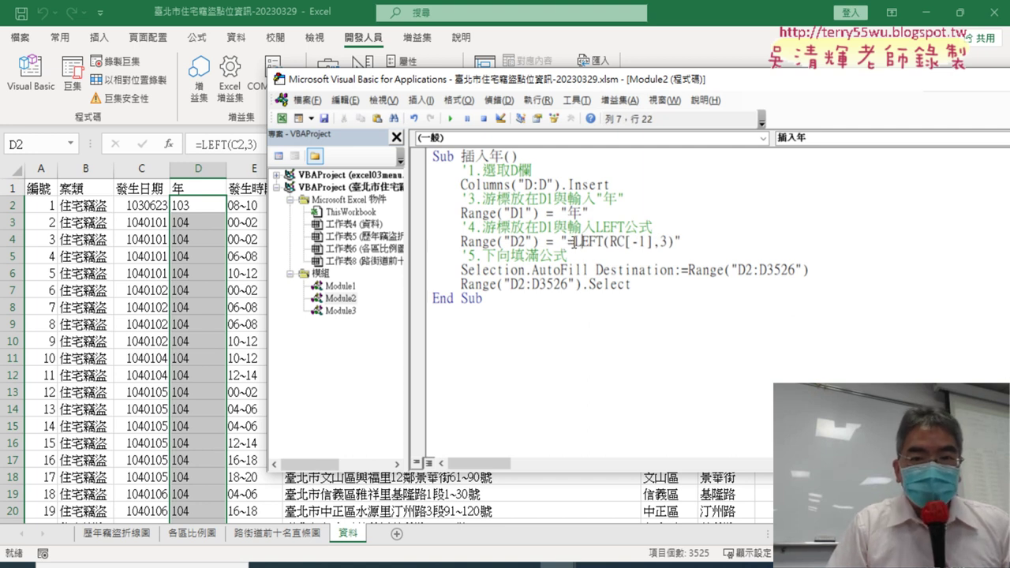
left_click_drag(566, 242, 669, 242)
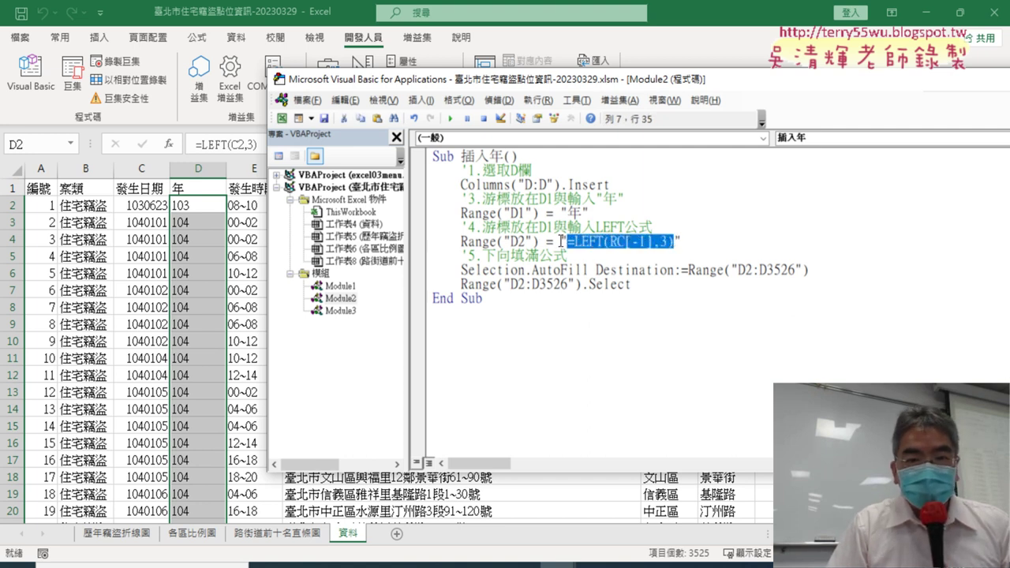
left_click_drag(562, 241, 544, 242)
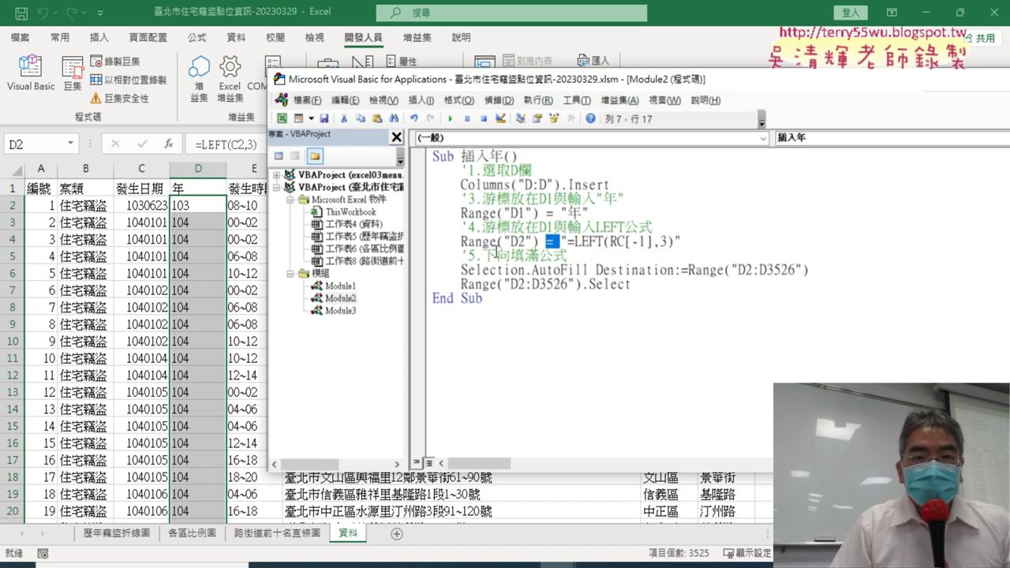
left_click(640, 244)
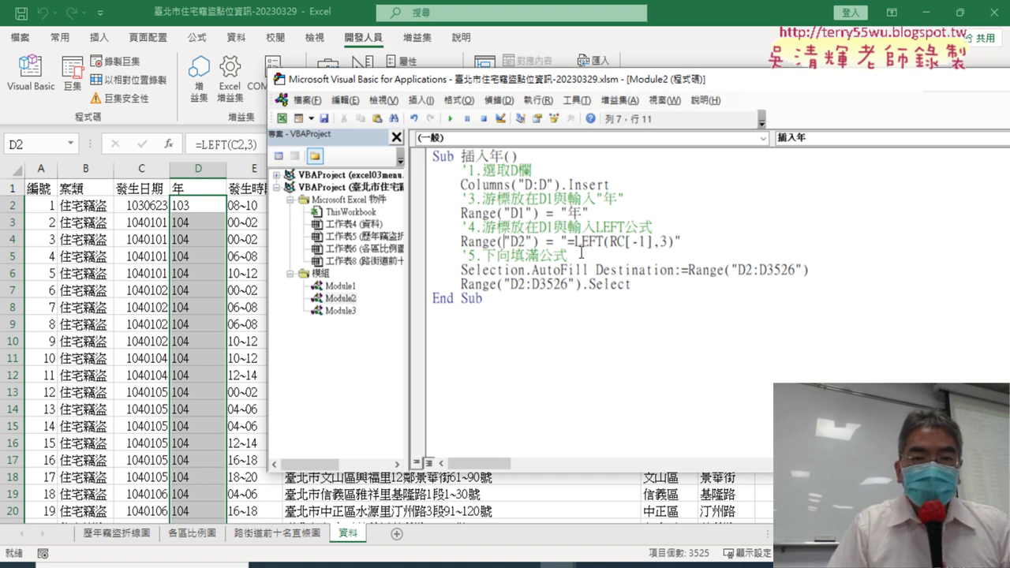
left_click_drag(526, 271, 466, 272)
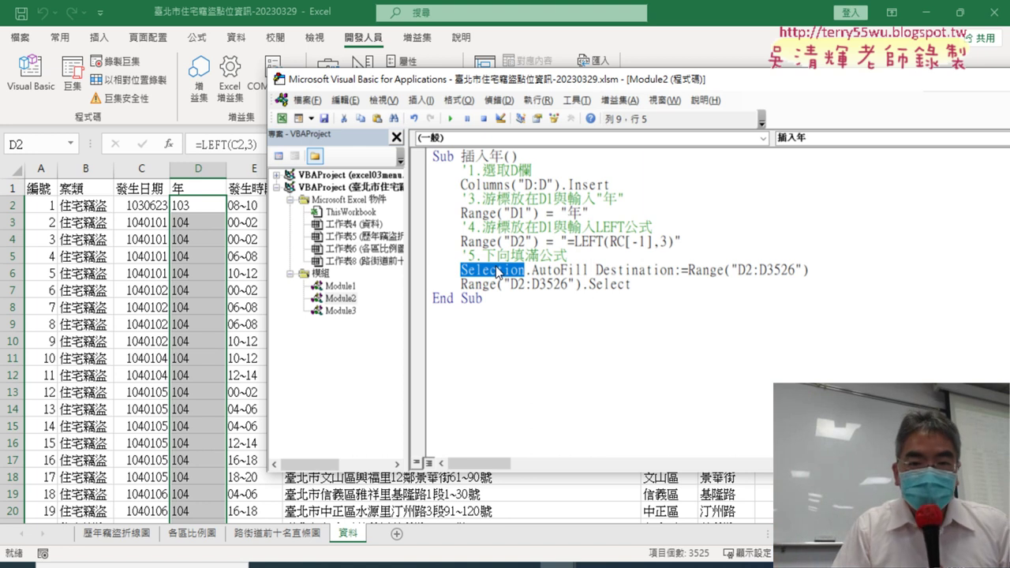
Step: Replace Selection on the AutoFill line with a copied Range("D2")
left_click_drag(537, 240, 461, 242)
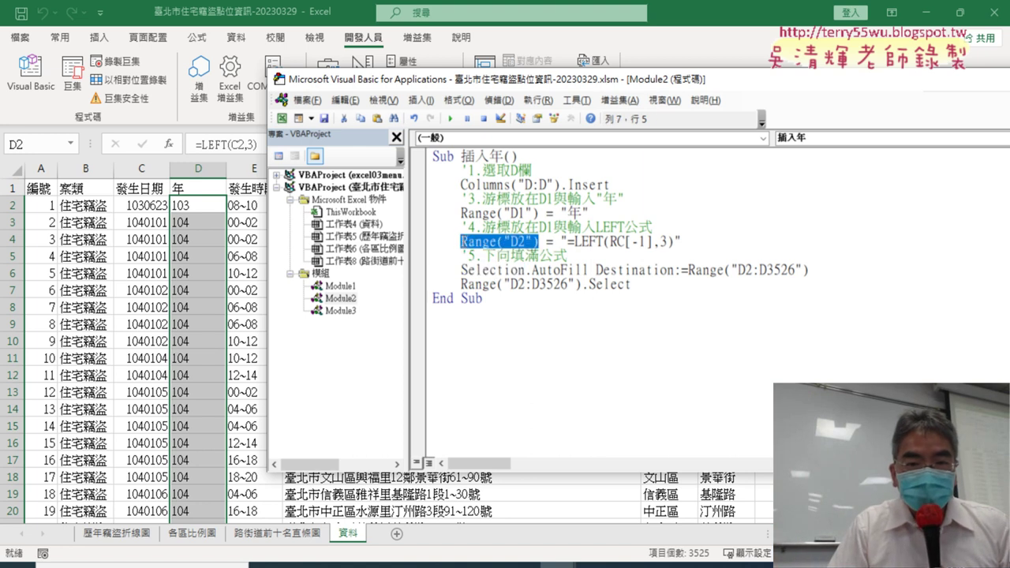
right_click(517, 242)
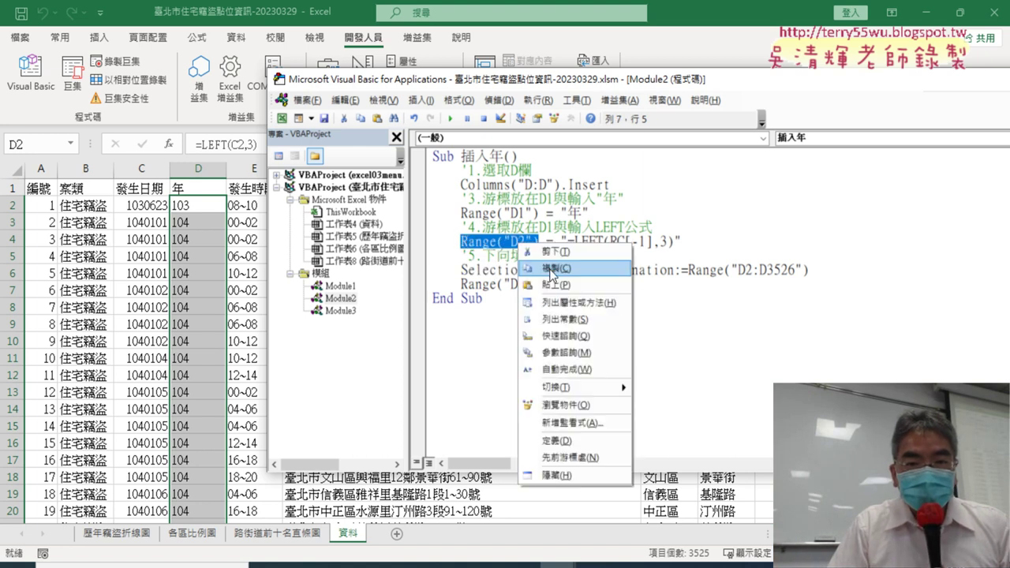
left_click(536, 269)
left_click_drag(524, 270, 467, 270)
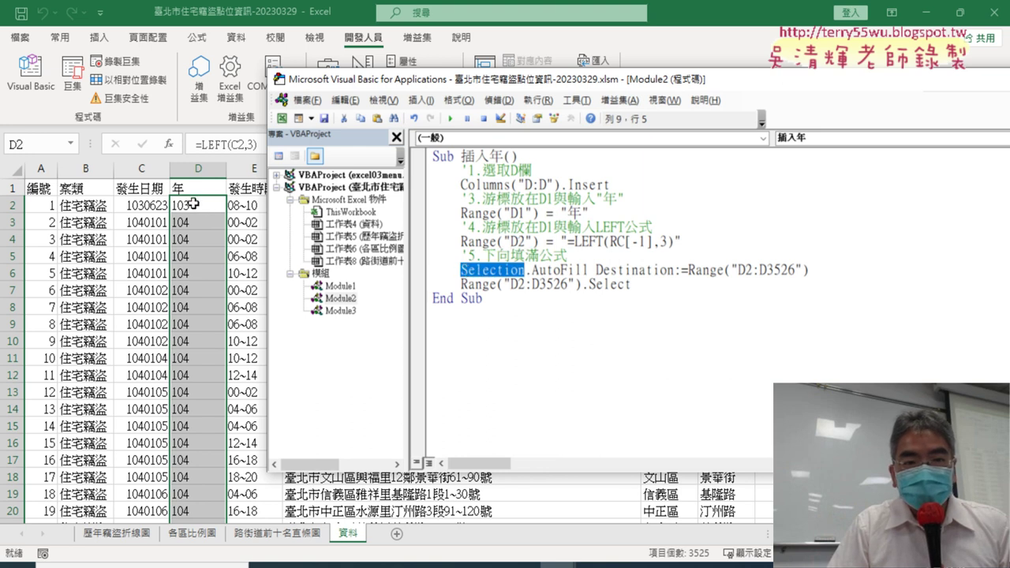
right_click(503, 273)
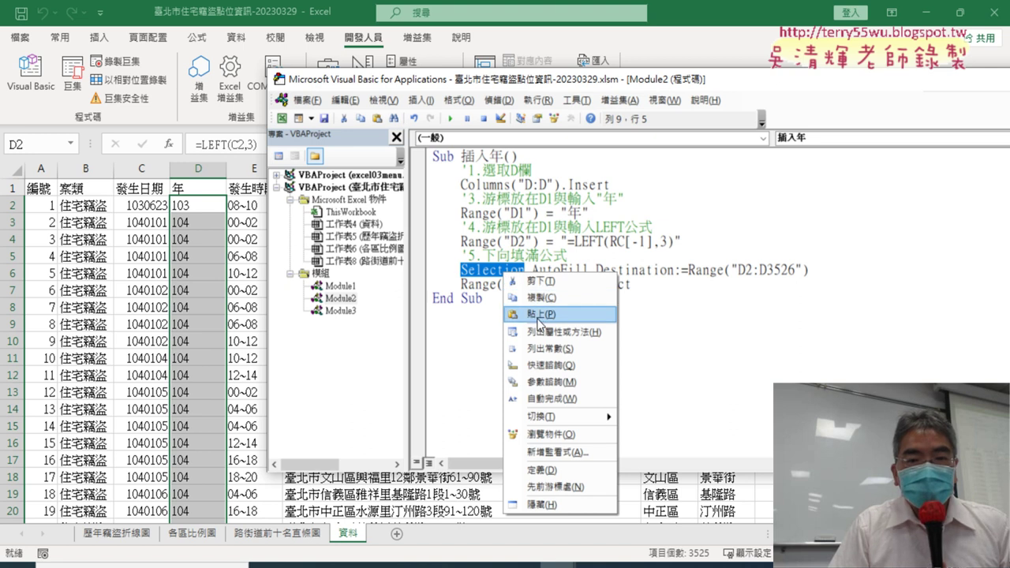
left_click(540, 315)
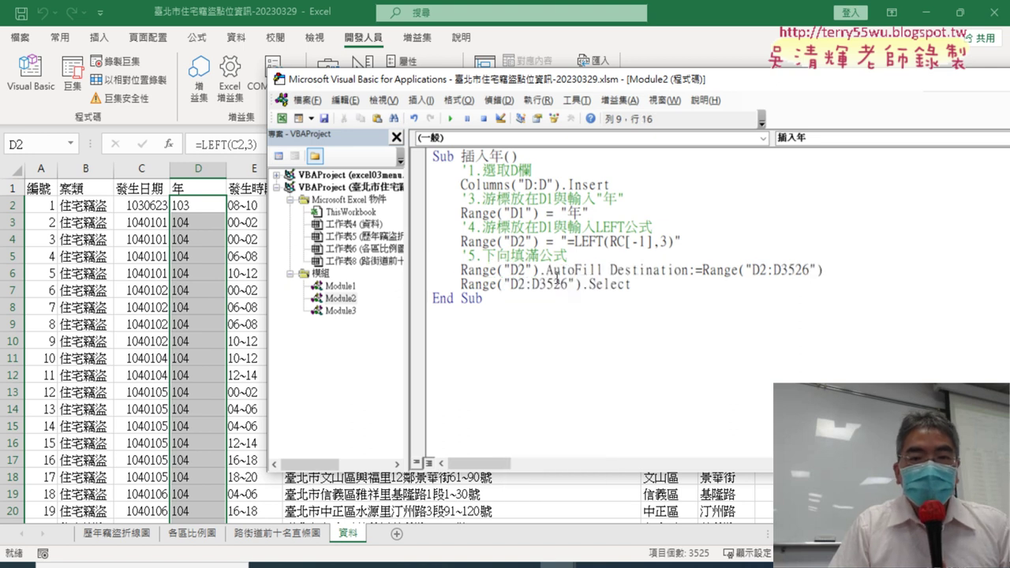
Step: Delete the trailing Range("D2:D3526").Select line after the AutoFill
left_click_drag(539, 270, 601, 271)
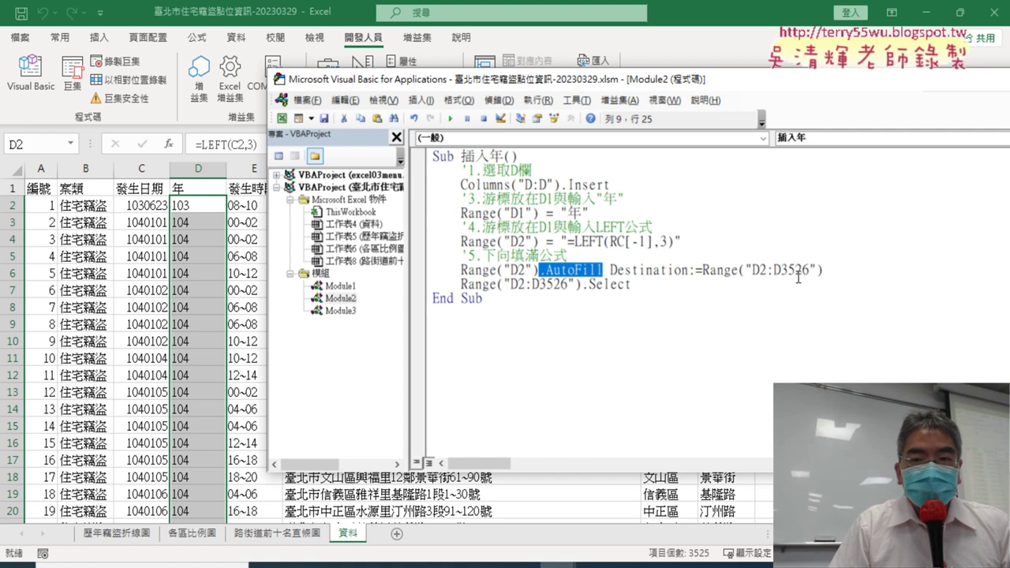
left_click_drag(835, 270, 674, 270)
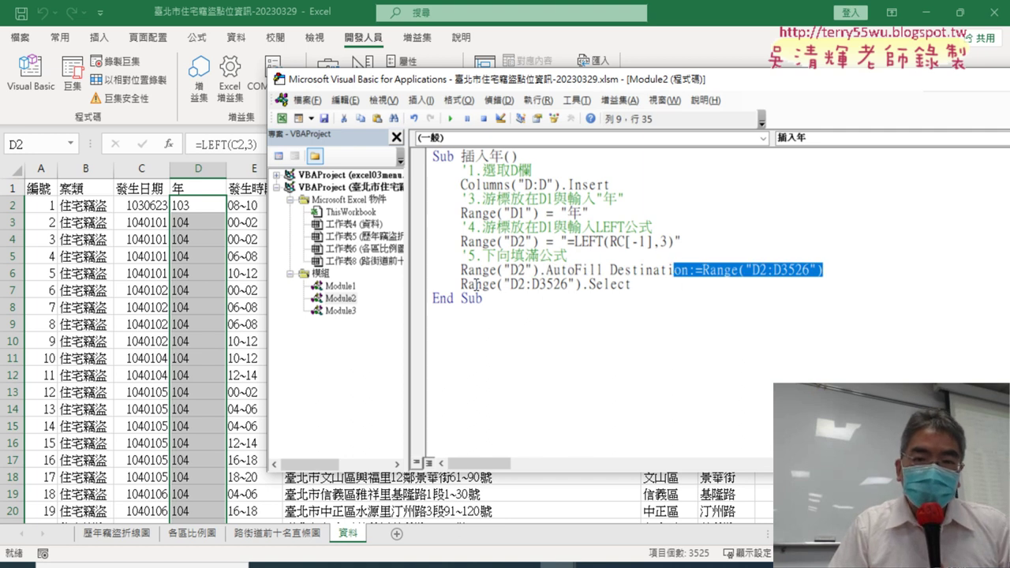
left_click_drag(652, 284, 524, 284)
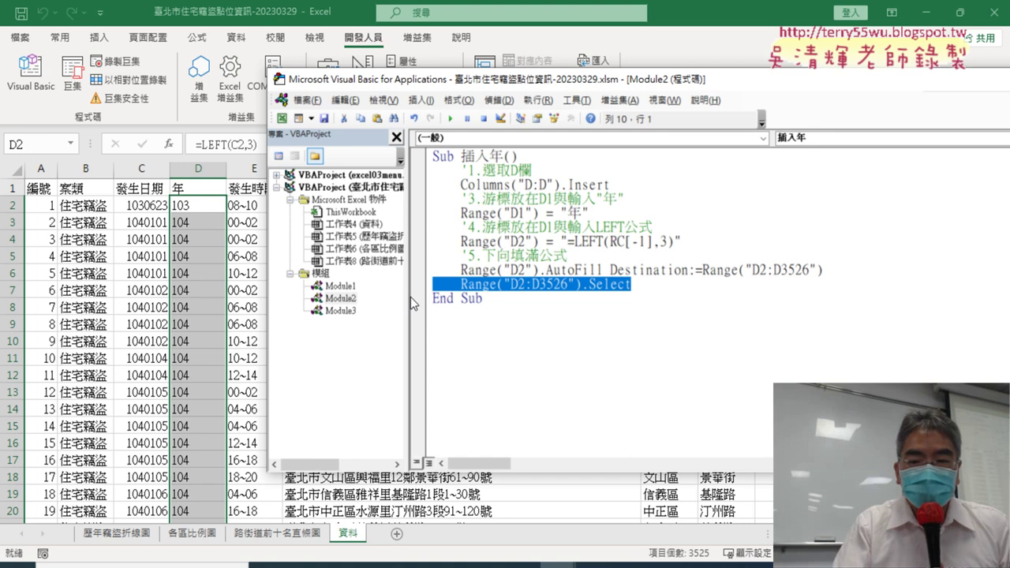
key("Delete")
key("BackSpace")
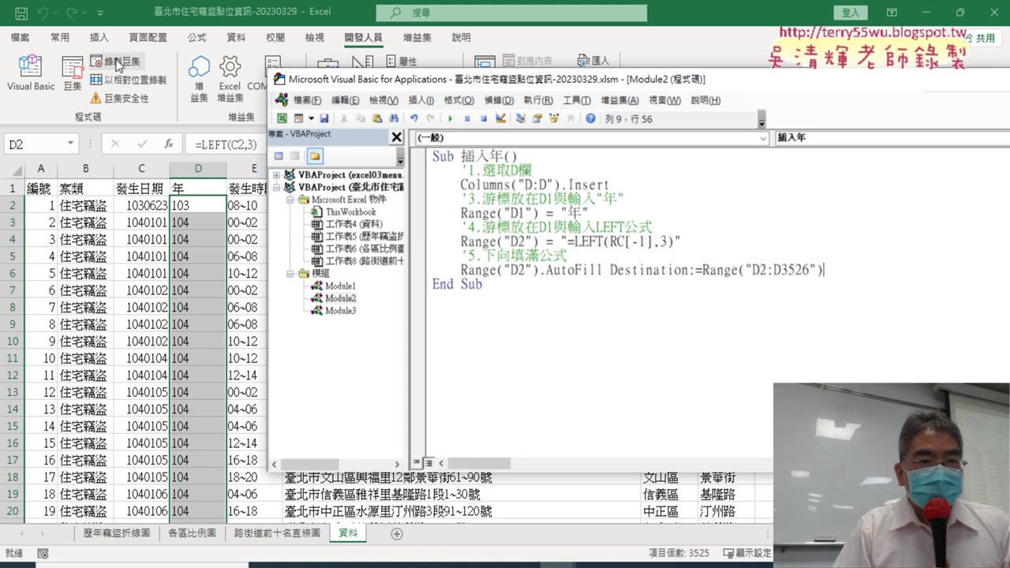
Step: Delete the existing 年 column D on the worksheet
left_click(204, 193)
right_click(210, 281)
left_click(251, 413)
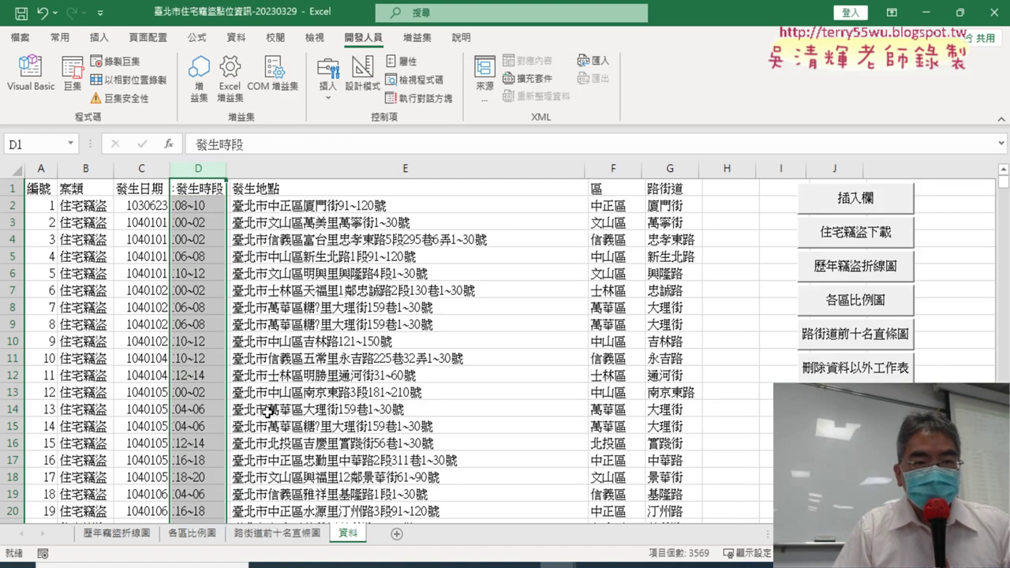
Step: Run the streamlined 插入年 macro to regenerate column D with years like 103 and 104
left_click(31, 79)
left_click(537, 242)
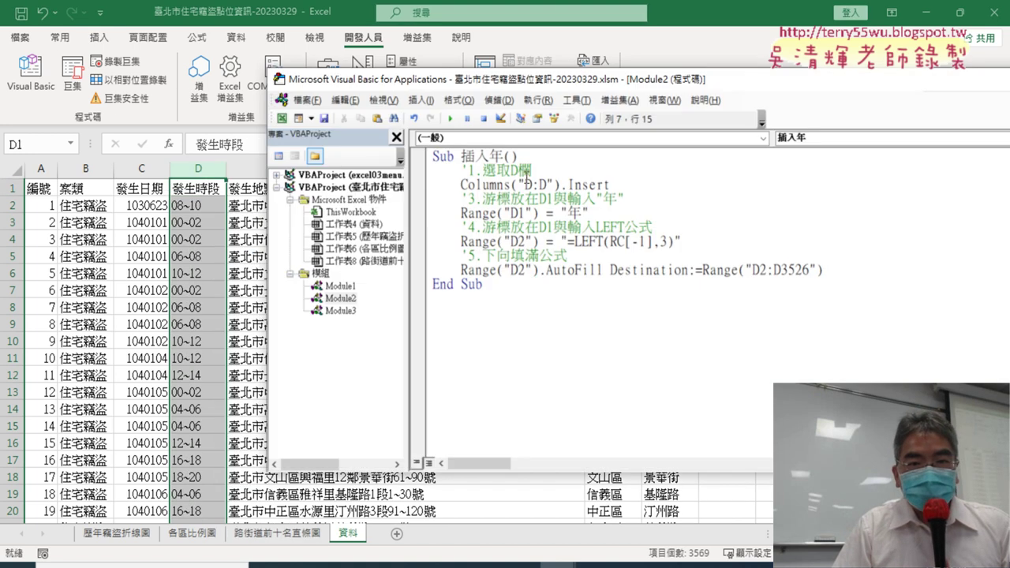
left_click(453, 120)
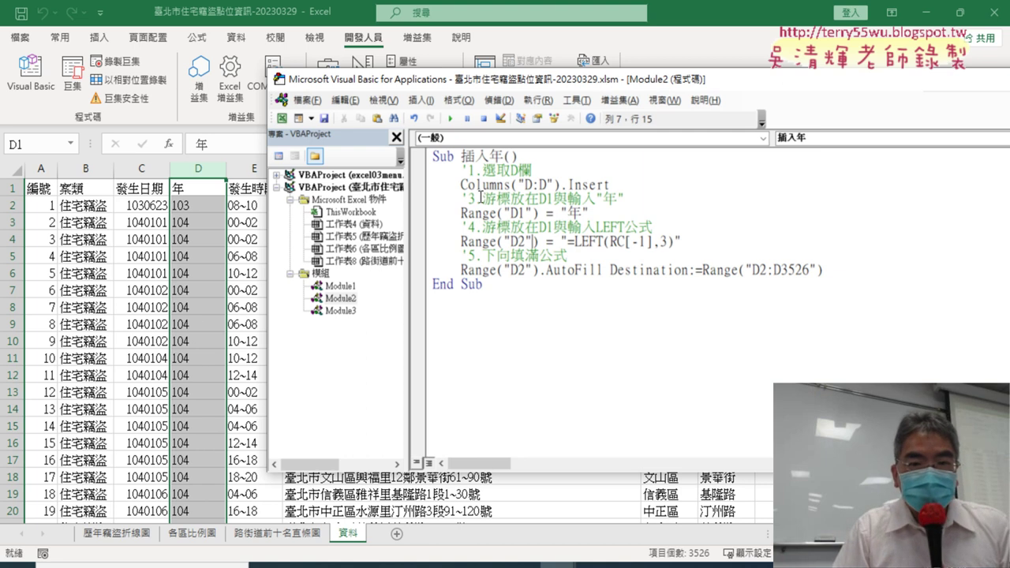
Step: Change the step comment numbers 3, 4 and 5 to 2, 3 and 4
left_click_drag(477, 198, 468, 198)
type("2")
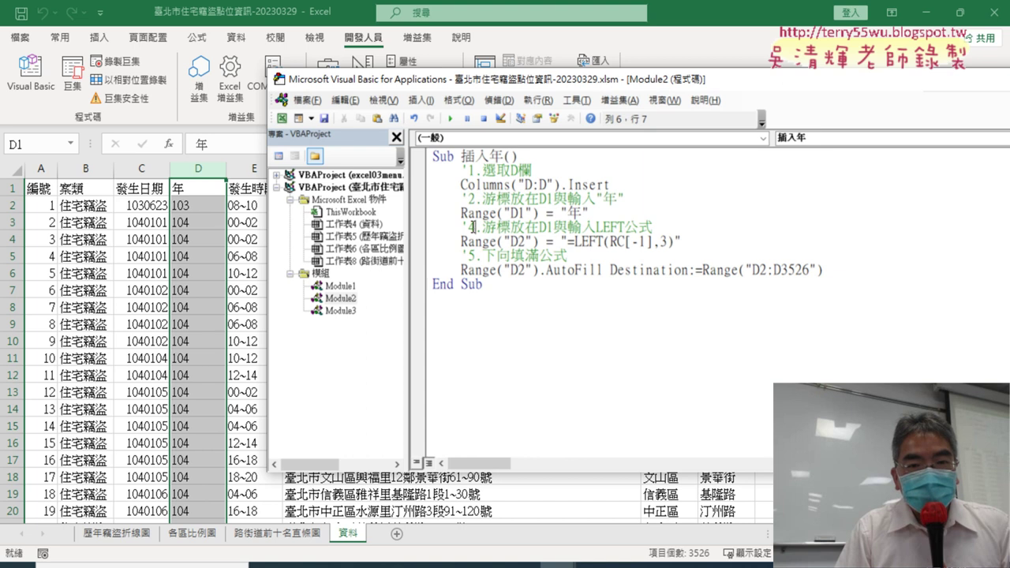
left_click_drag(475, 226, 468, 226)
type("3")
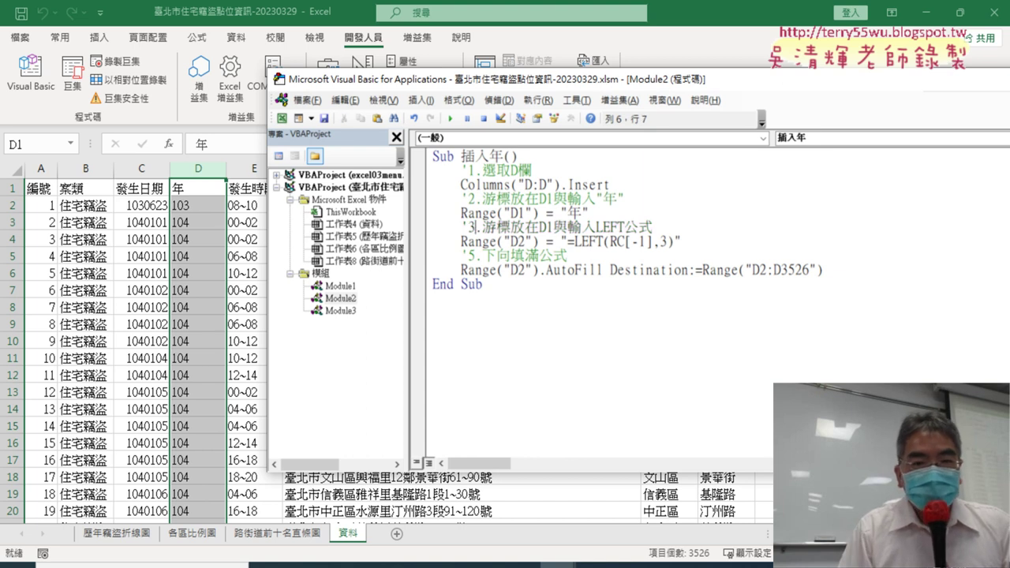
left_click_drag(477, 257, 467, 258)
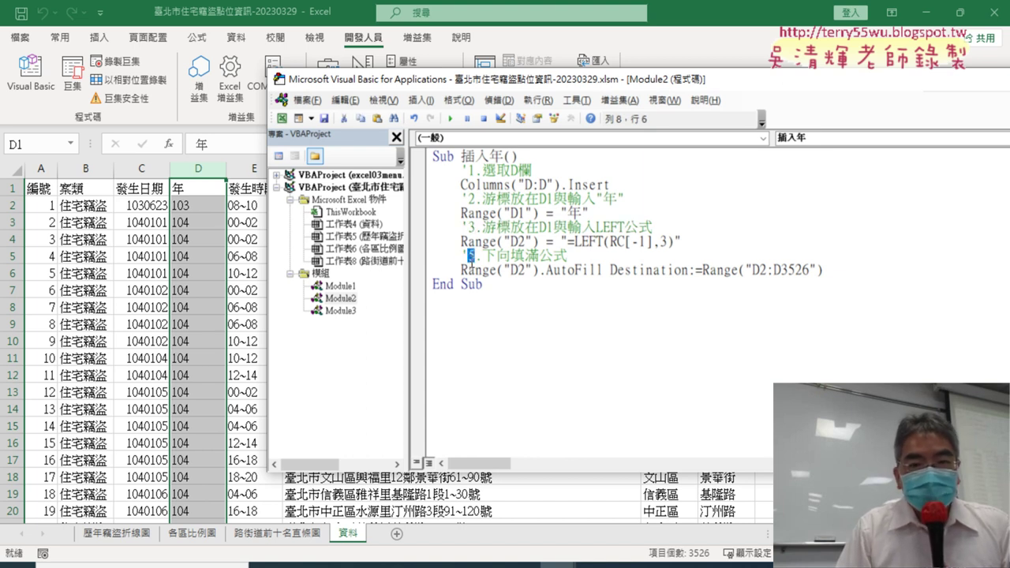
type("4")
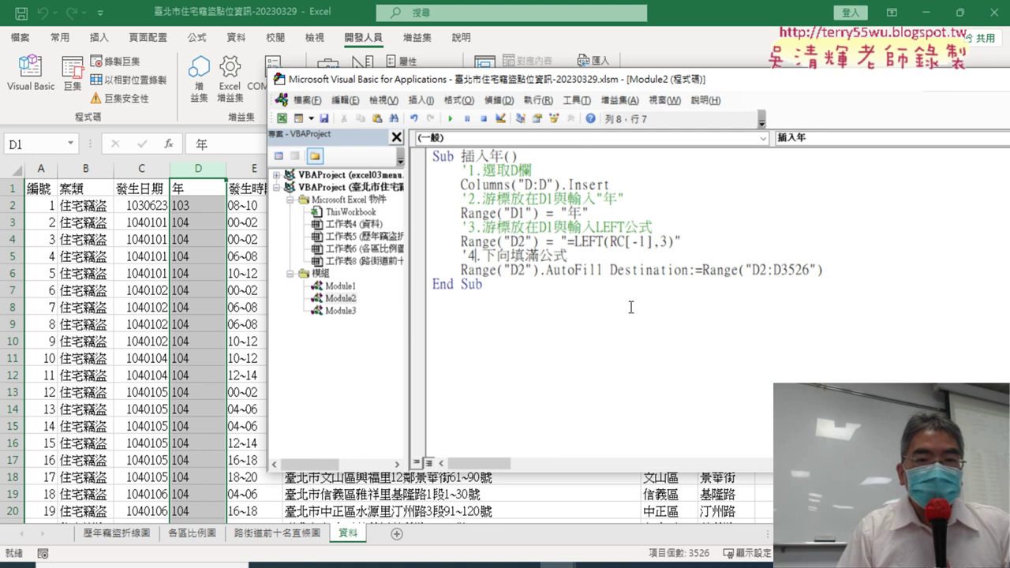
left_click(631, 307)
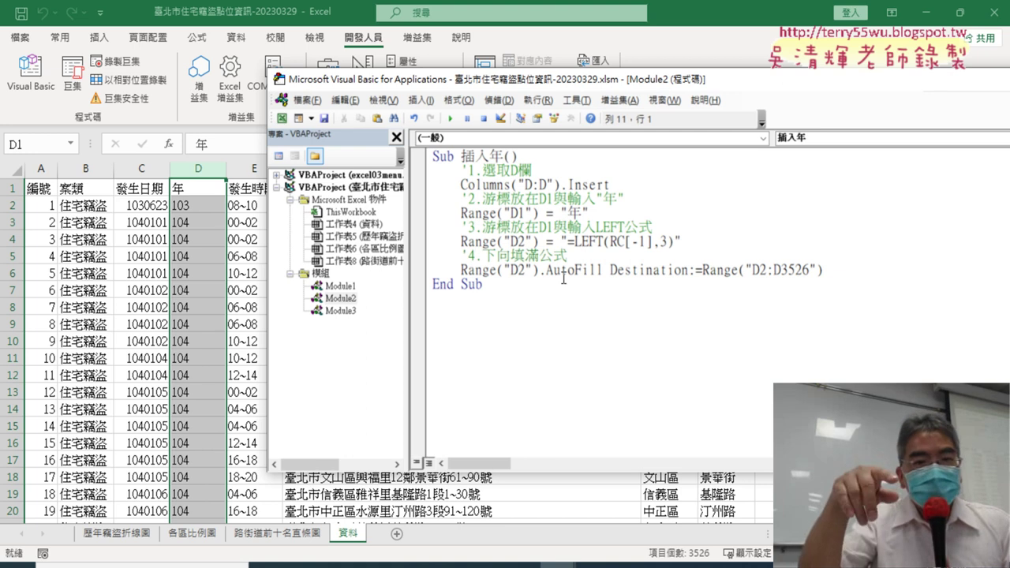